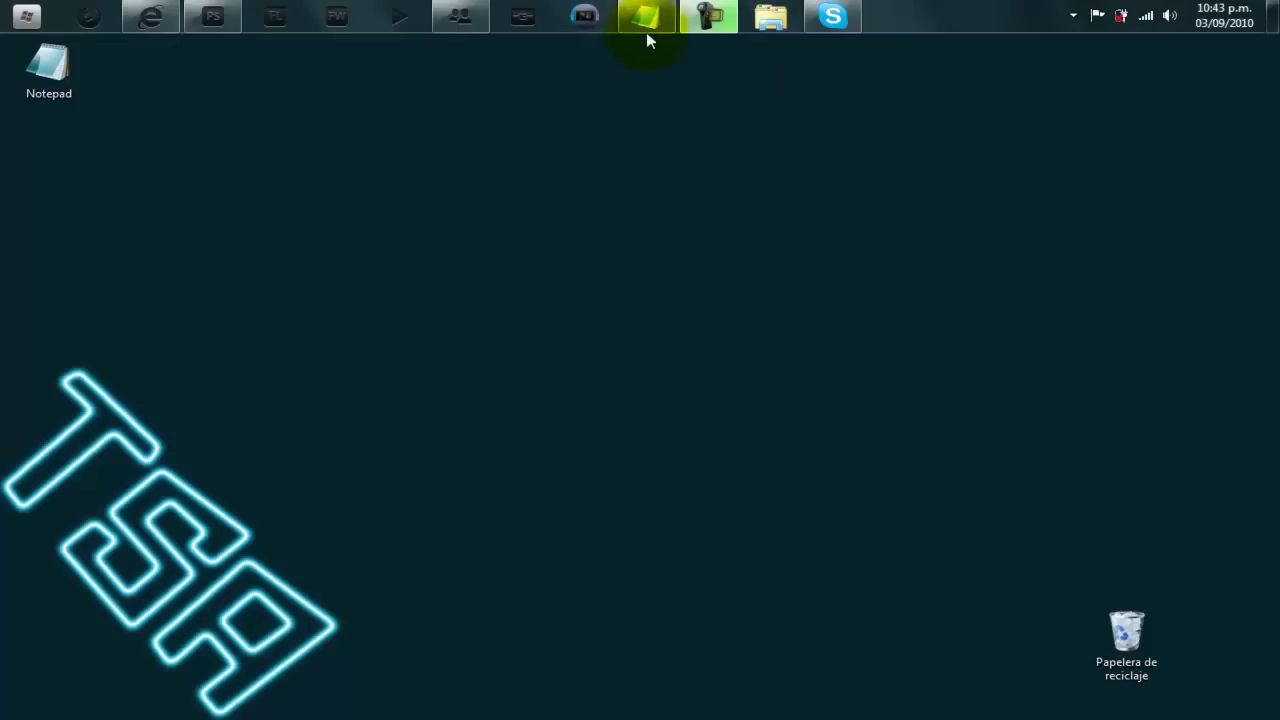
Step: Read the Notepad note about starting with a 1000x600px file, then bring Photoshop to the front
left_click(646, 32)
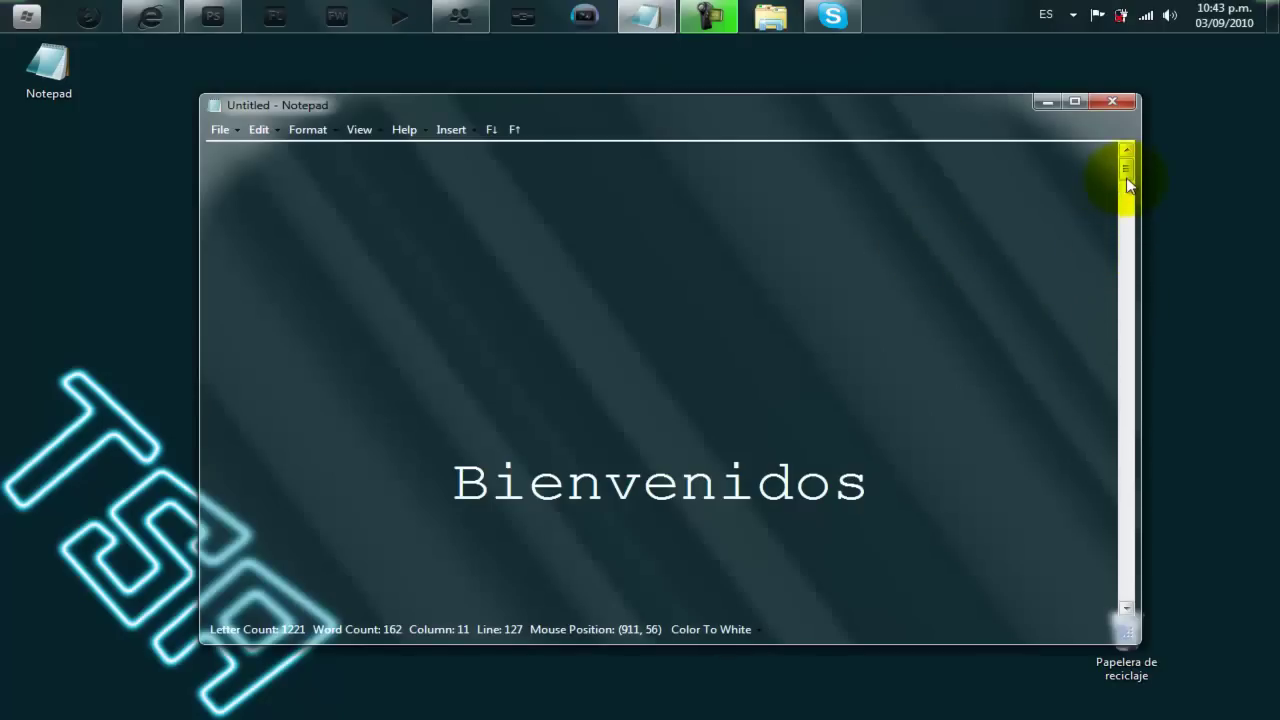
left_click_drag(1128, 177, 1129, 210)
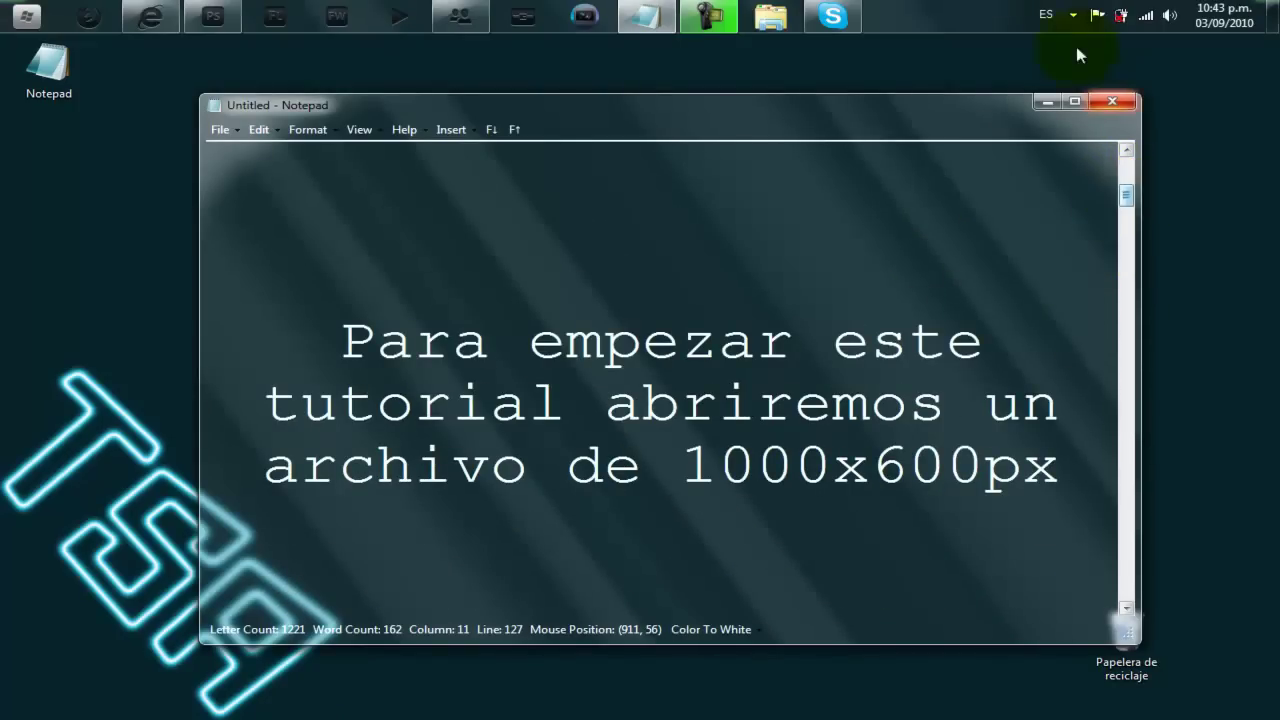
left_click(1047, 101)
left_click(213, 18)
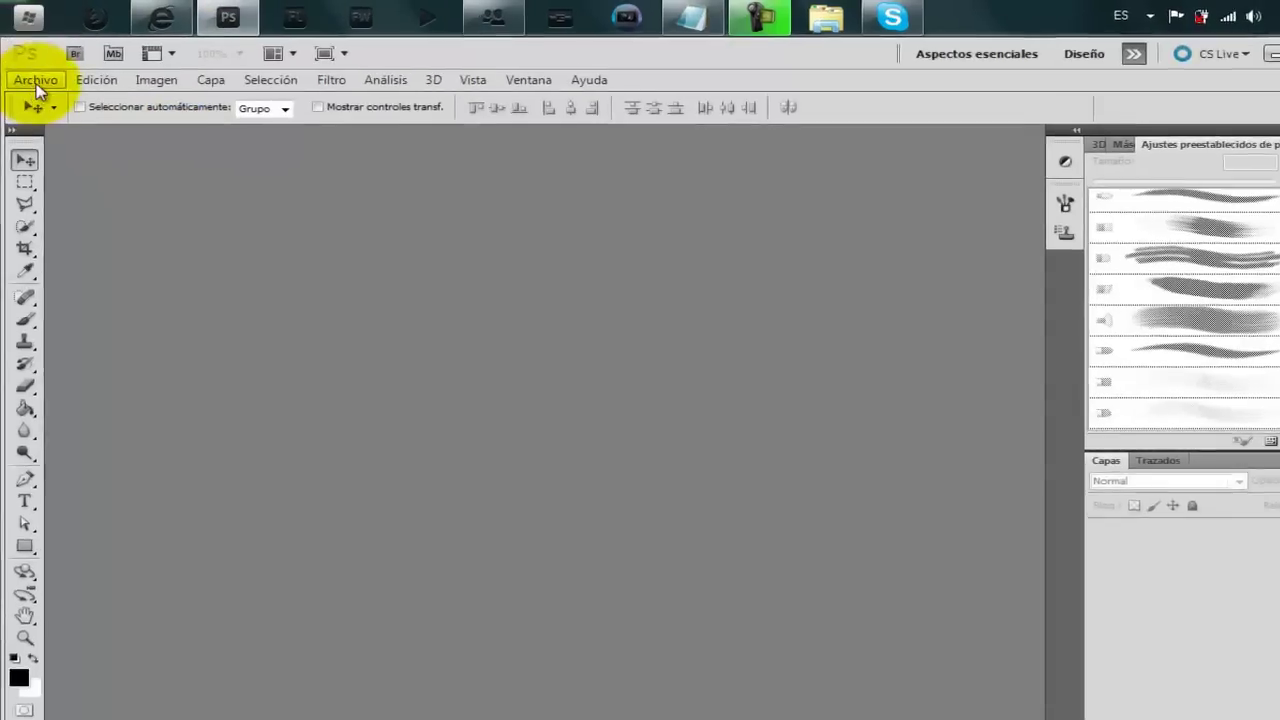
Step: Create a new white 1000x600 px, 72 ppi document through Archivo > Nuevo
left_click(33, 74)
left_click(63, 93)
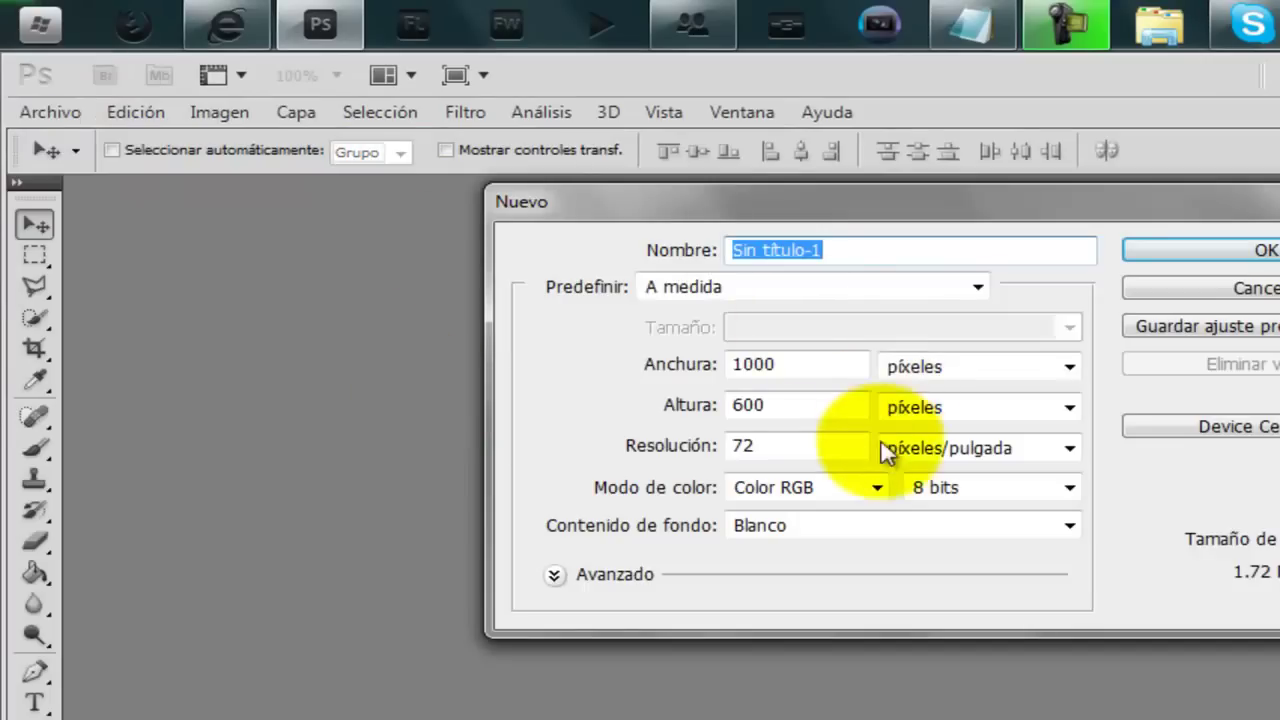
left_click(1231, 249)
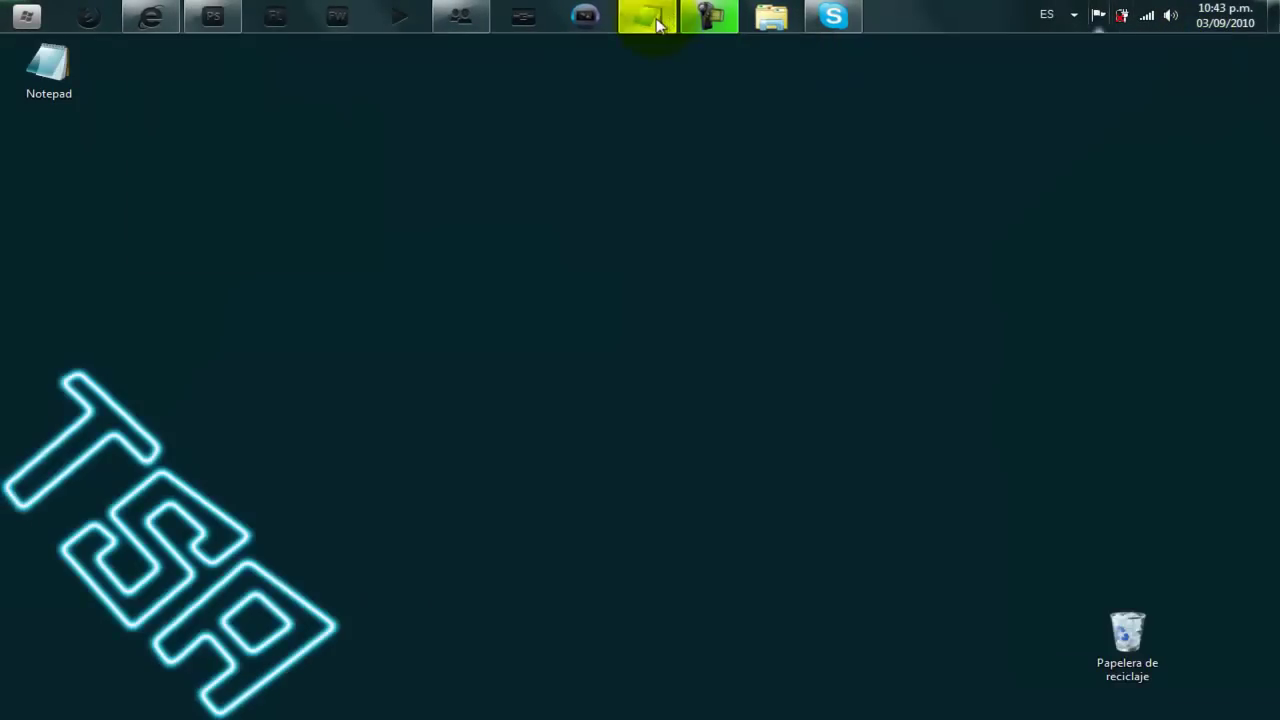
Step: Scroll Notepad to the black-background, white-text note, then minimise the notes
left_click(647, 14)
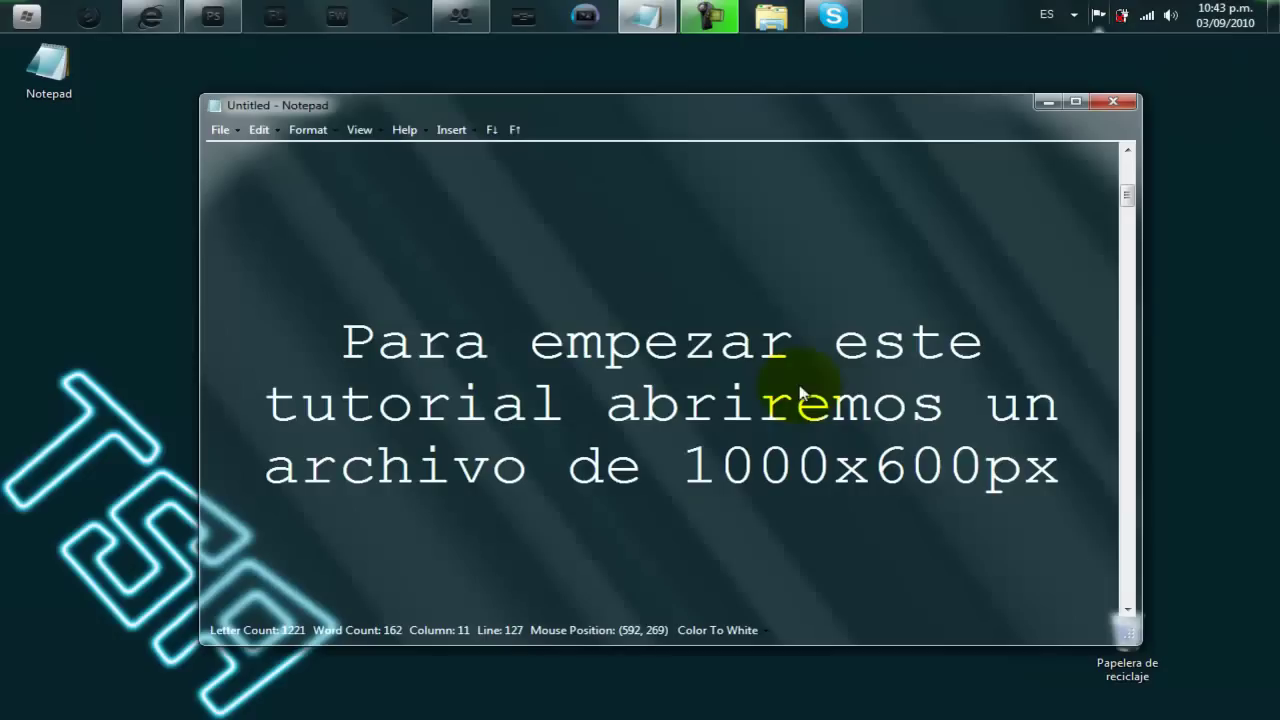
left_click_drag(1123, 198, 1127, 230)
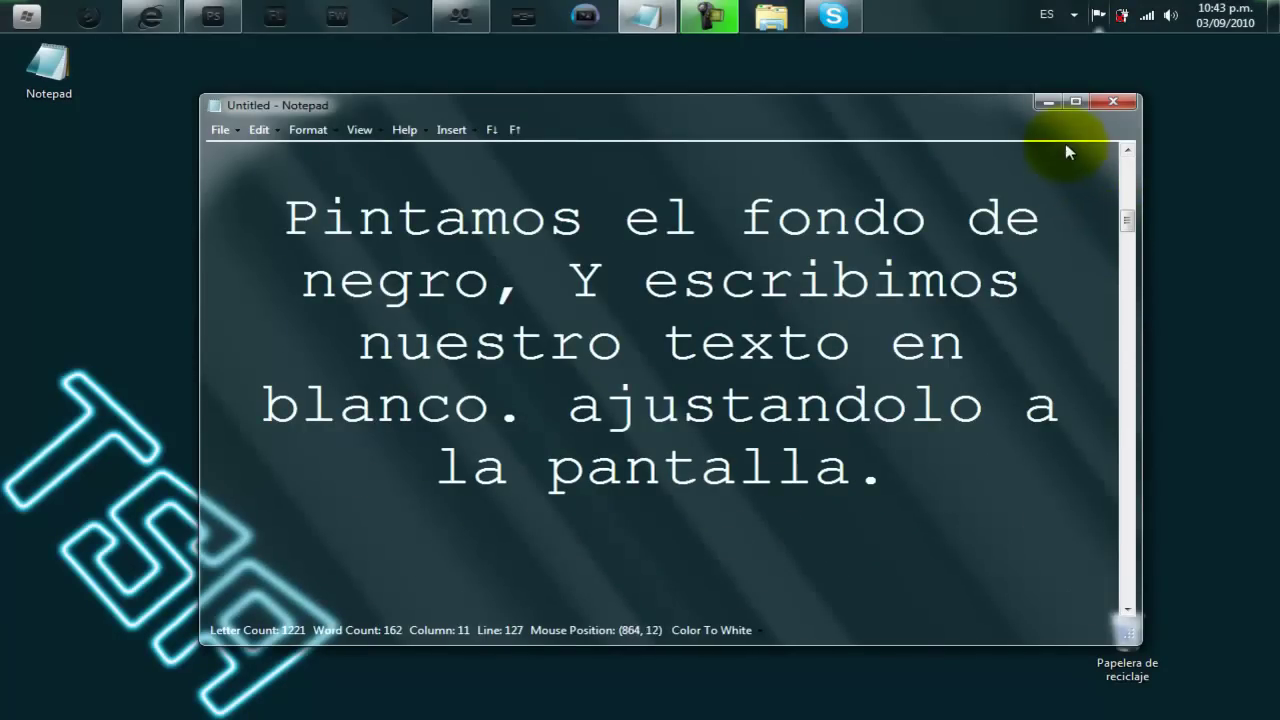
left_click(1046, 102)
Step: Fill the Fondo layer of Sin título-1 with solid black using the Paint Bucket
left_click(236, 18)
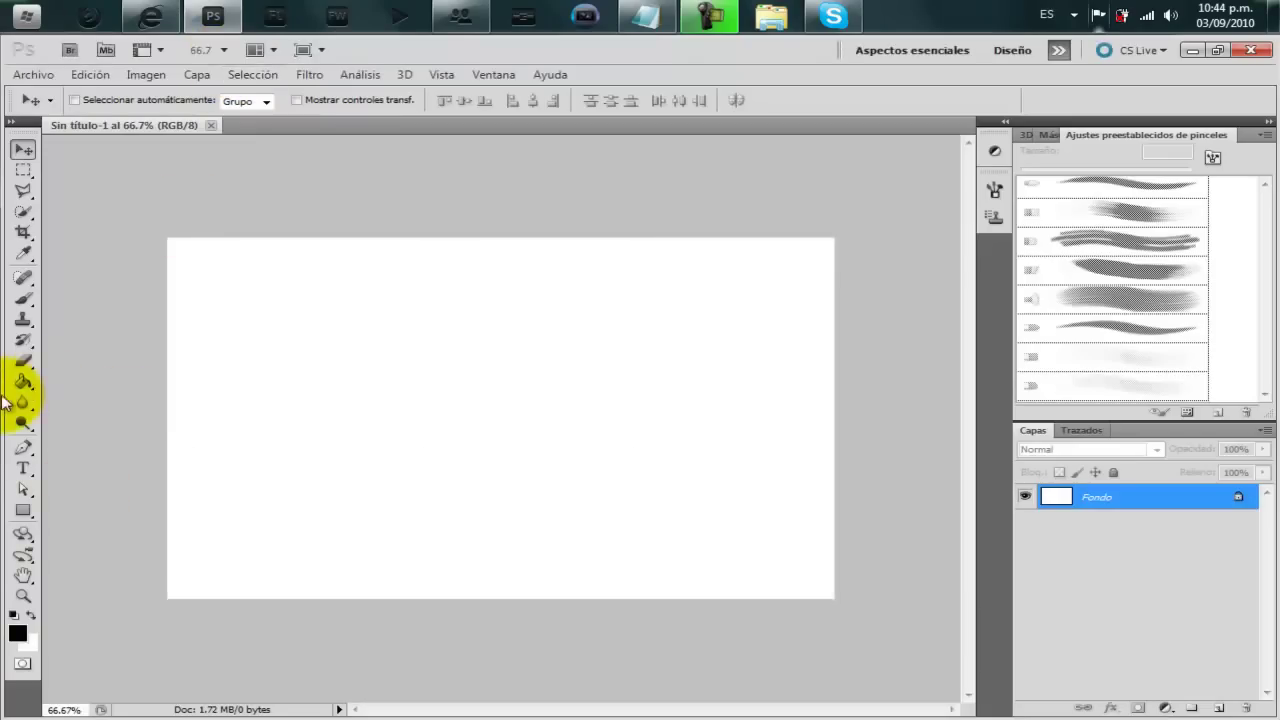
left_click(22, 381)
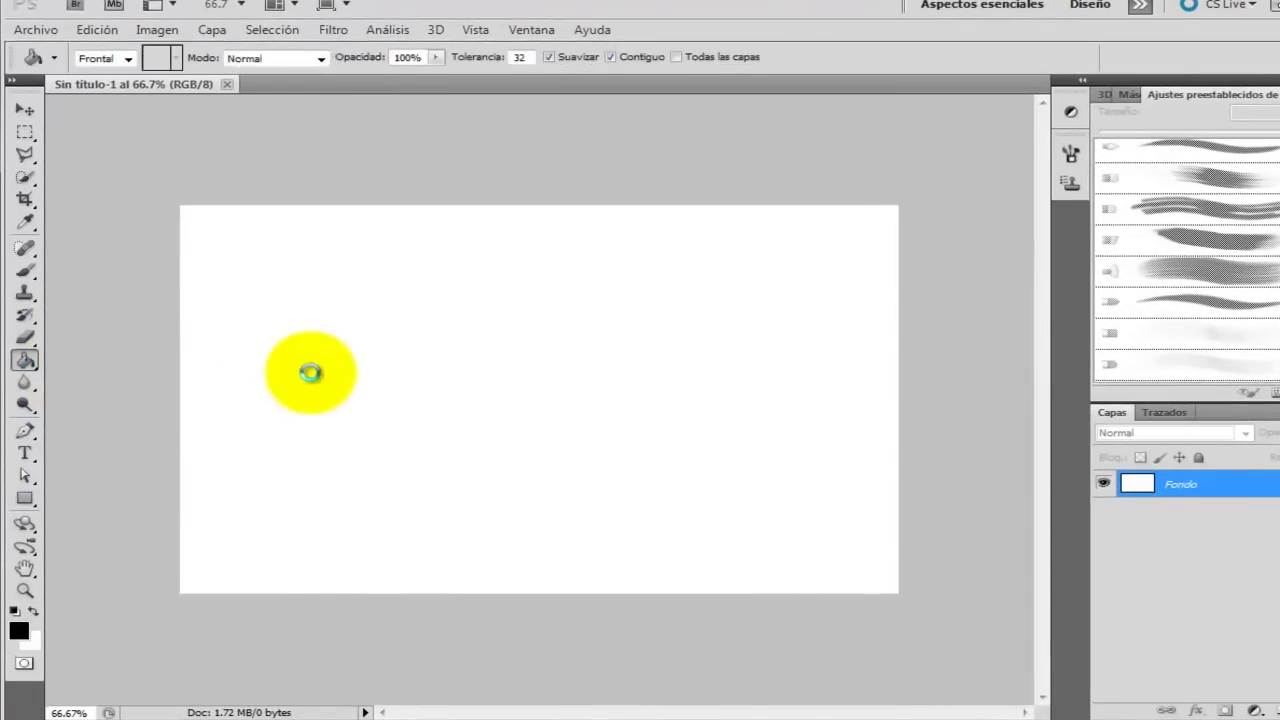
left_click(310, 372)
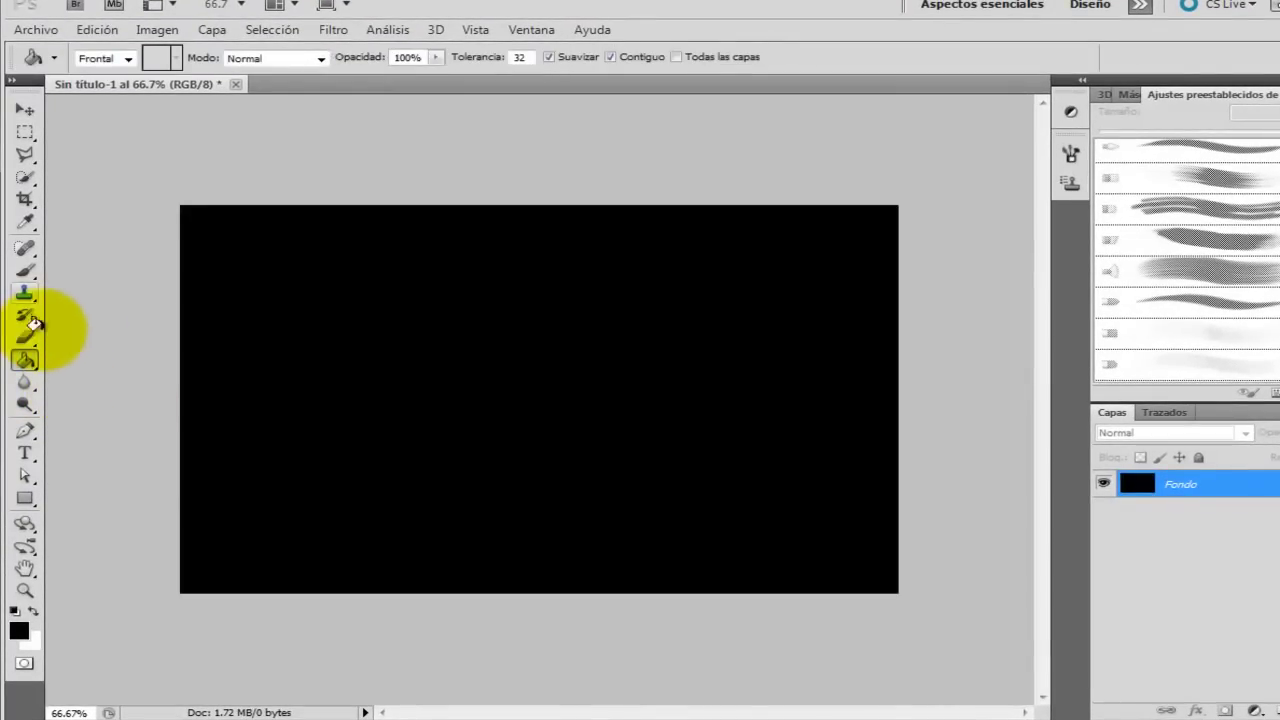
left_click(25, 453)
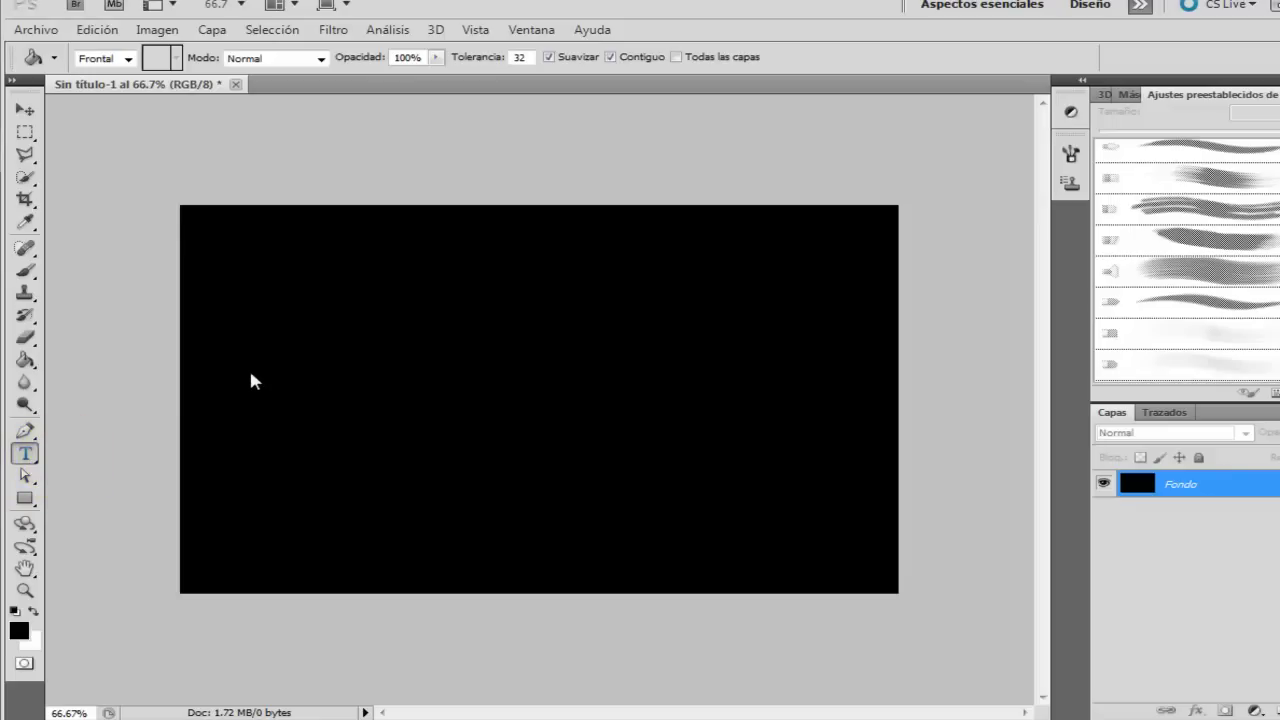
Step: Type the 'TSA TUTRIALES' text in white on the black canvas
left_click(312, 467)
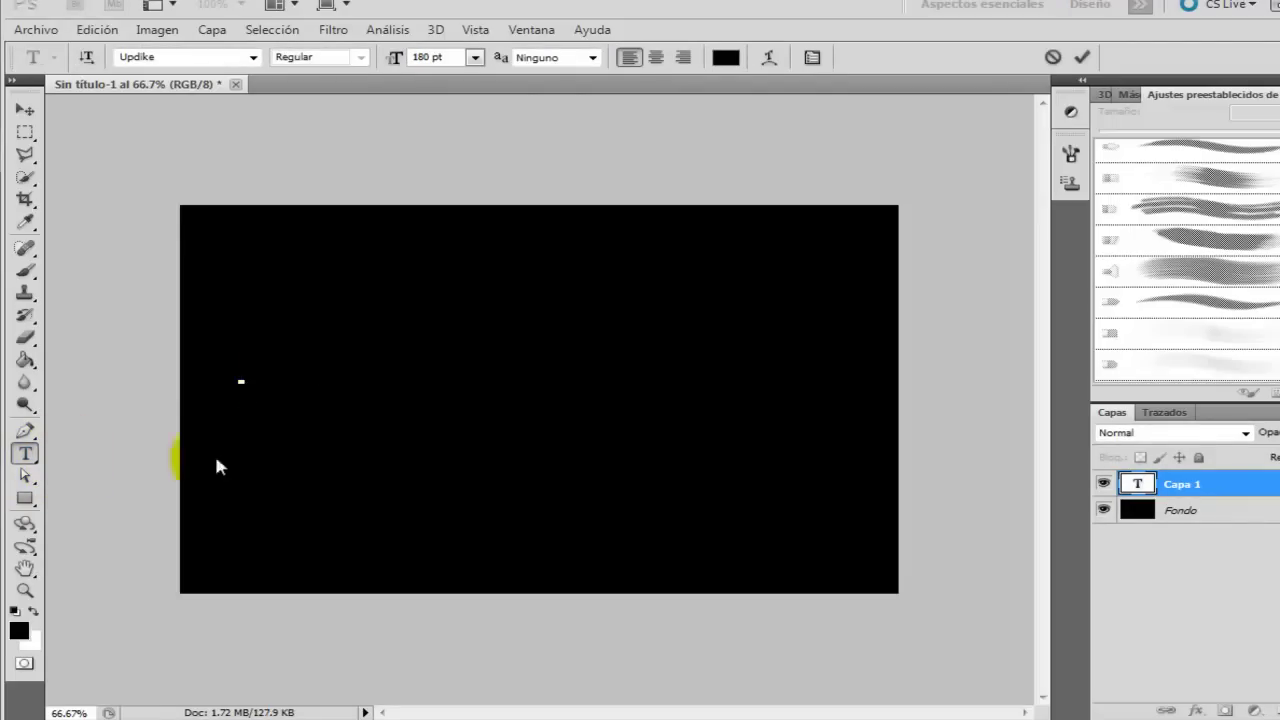
left_click(34, 610)
type("t")
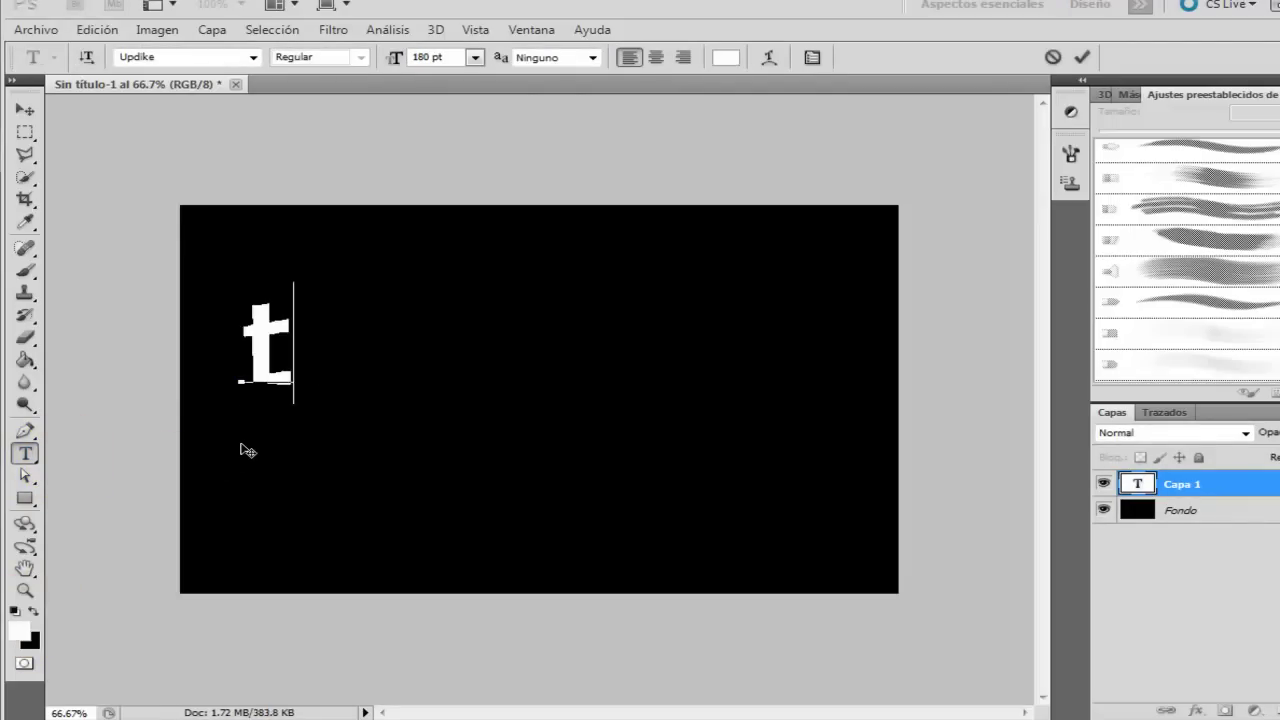
key("BackSpace")
type("TSA")
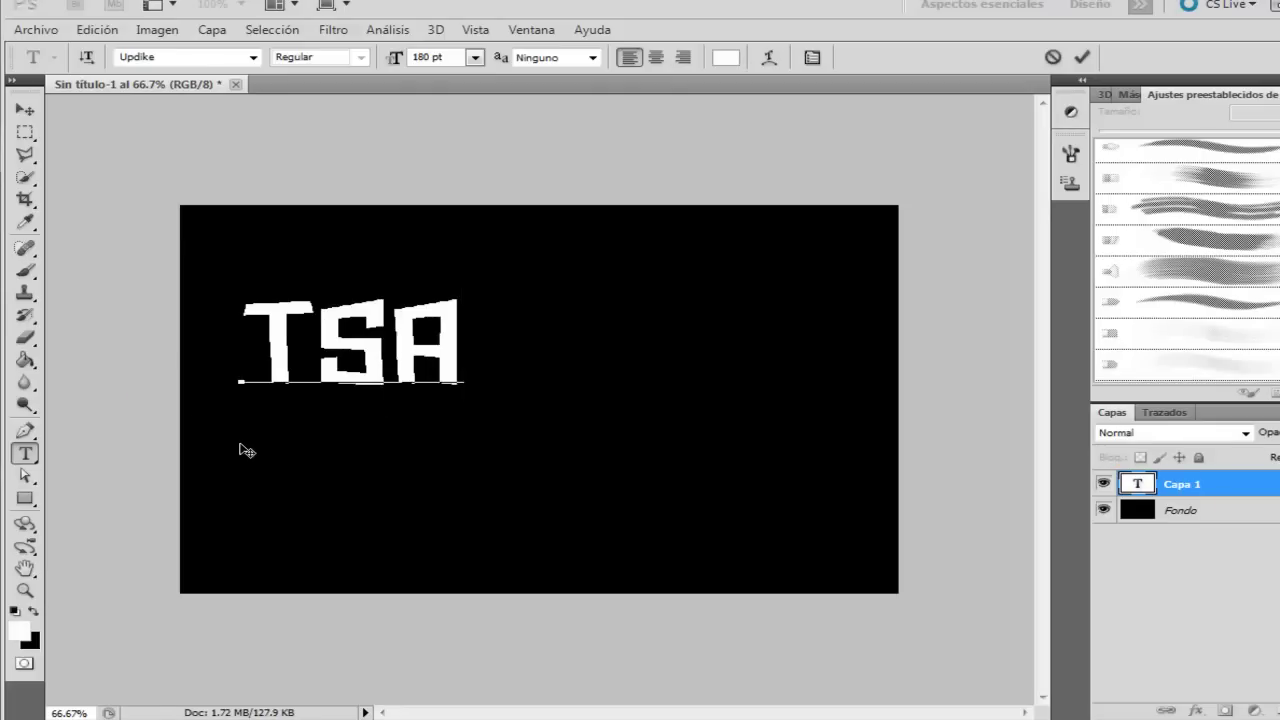
Step: Centre the text on the canvas and scale it to about 90% with Free Transform
left_click(31, 111)
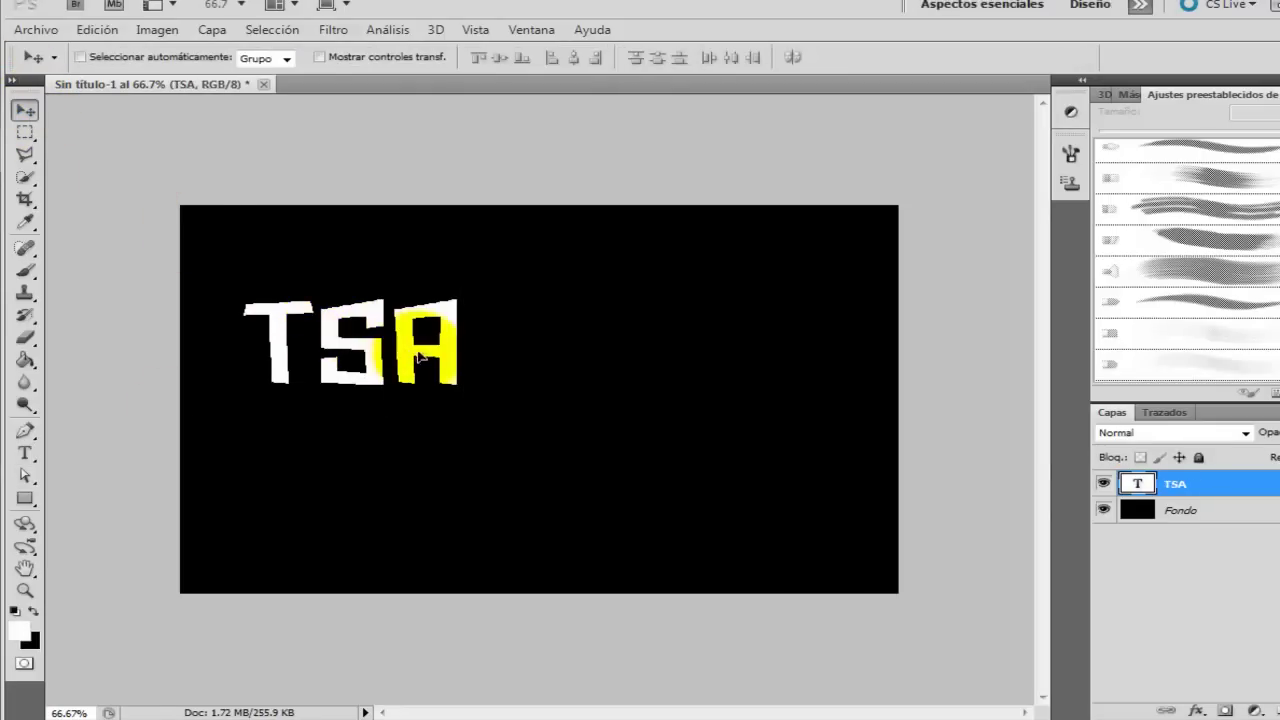
mouse_move(340, 330)
left_mouse_down()
mouse_move(528, 376)
mouse_move(515, 338)
left_mouse_up()
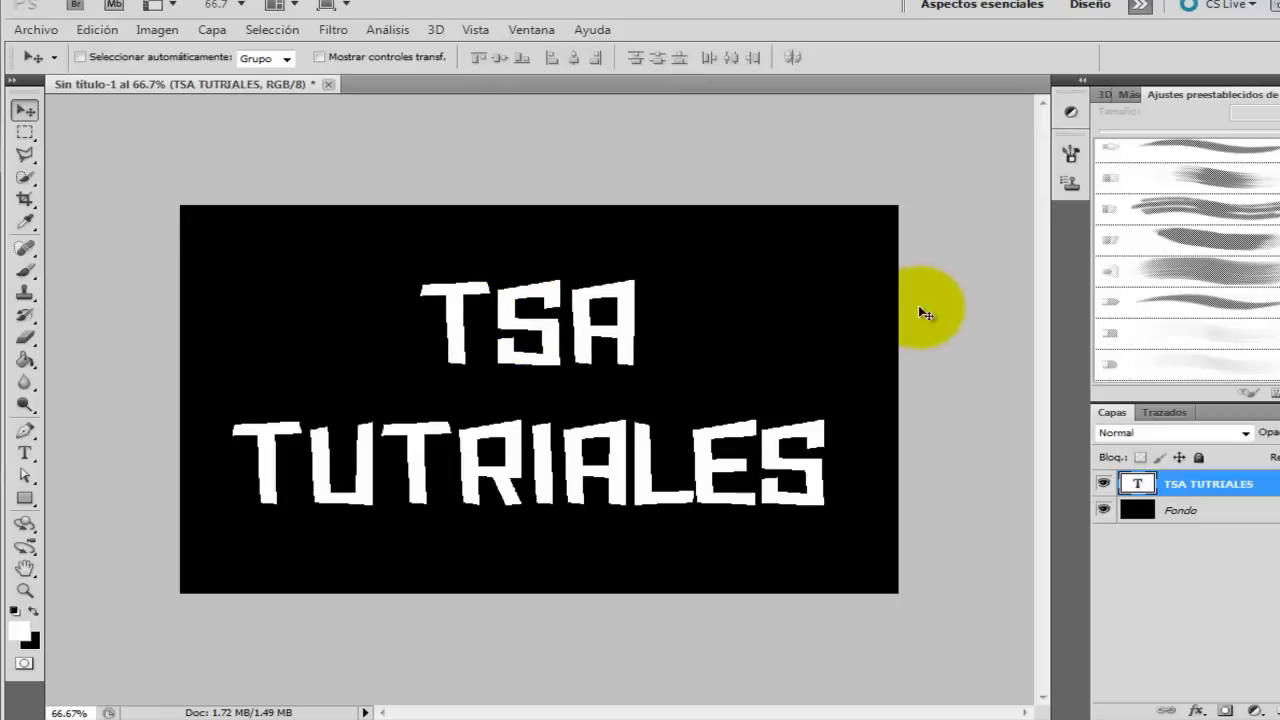
left_click_drag(455, 323, 455, 312)
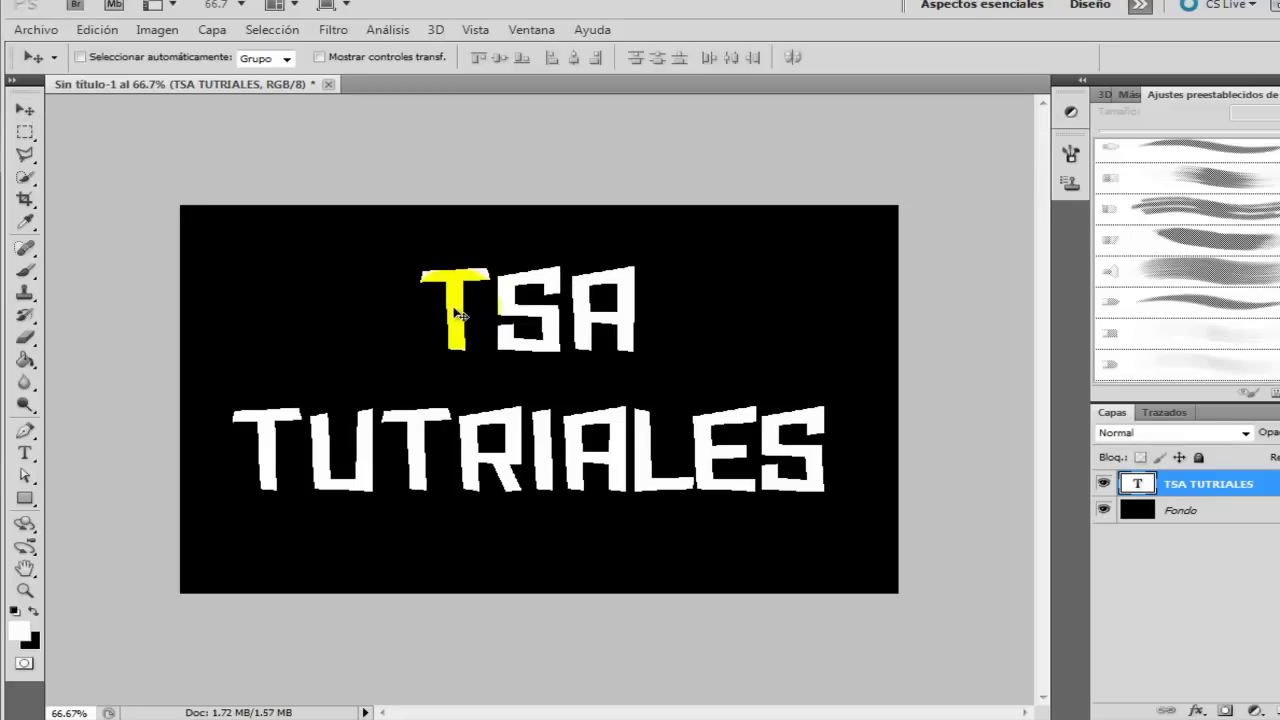
key("ctrl+t")
left_click_drag(229, 248, 443, 308)
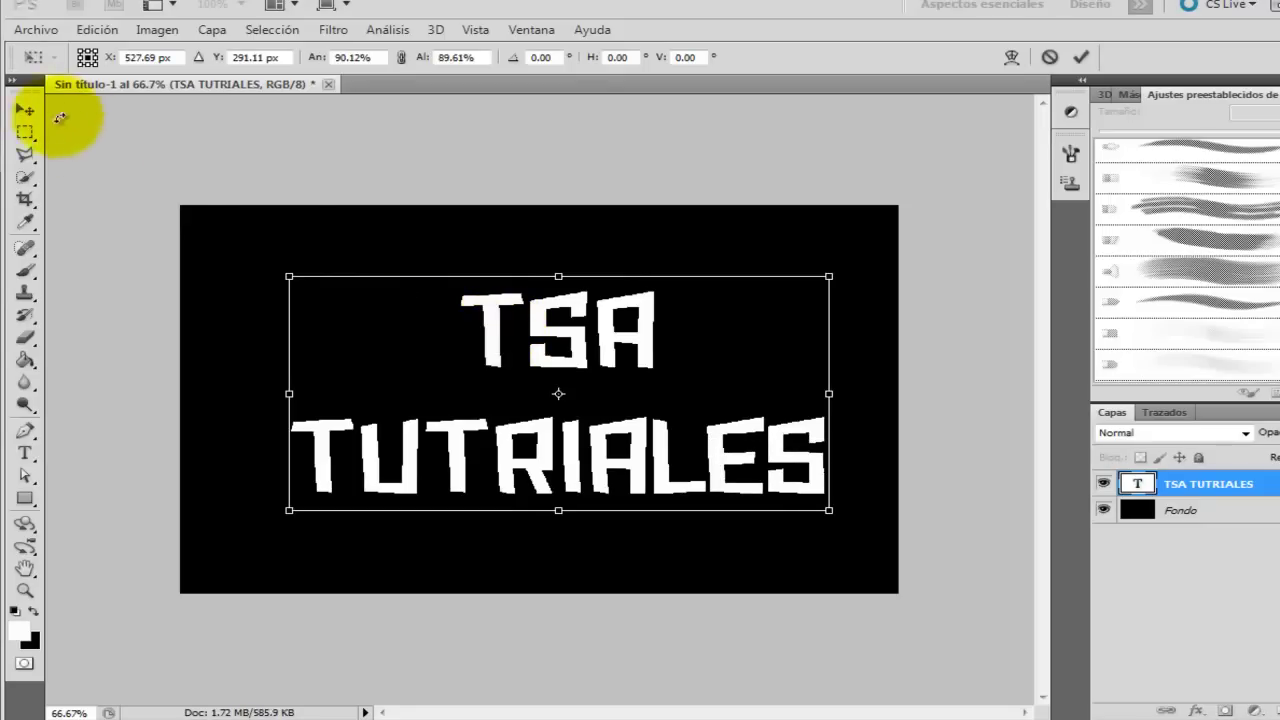
left_click(1082, 57)
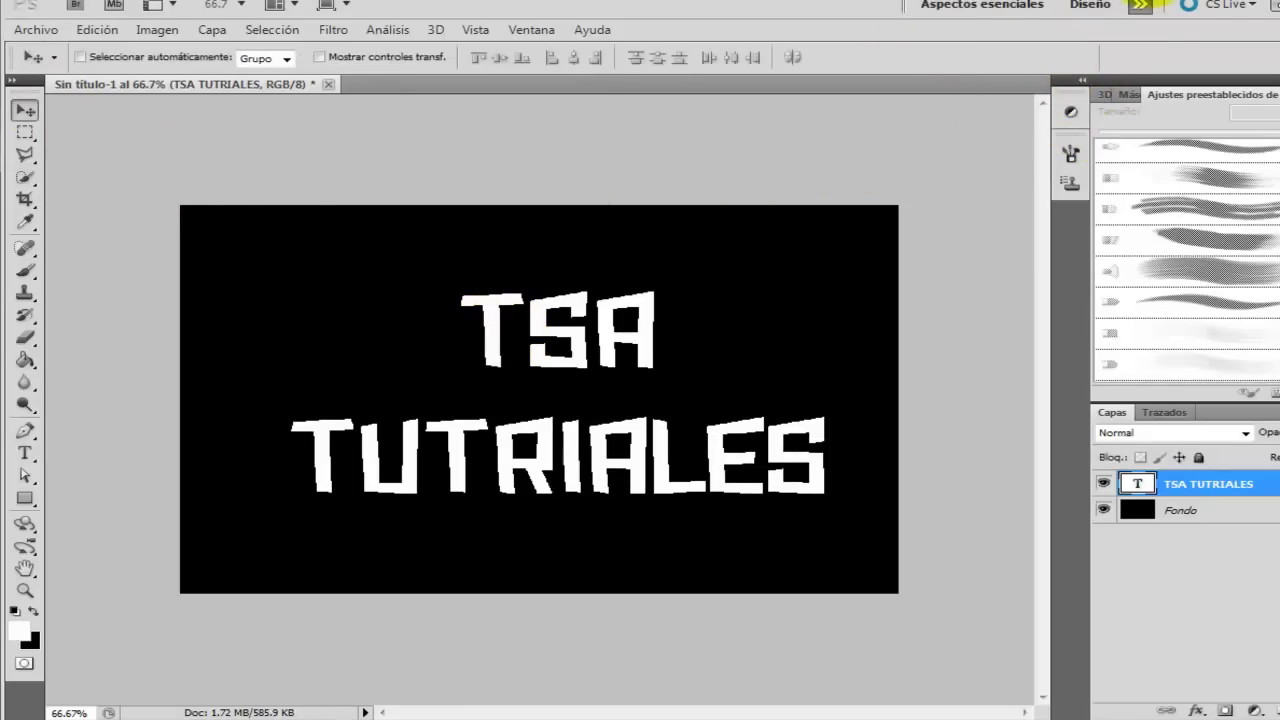
left_click(1262, 10)
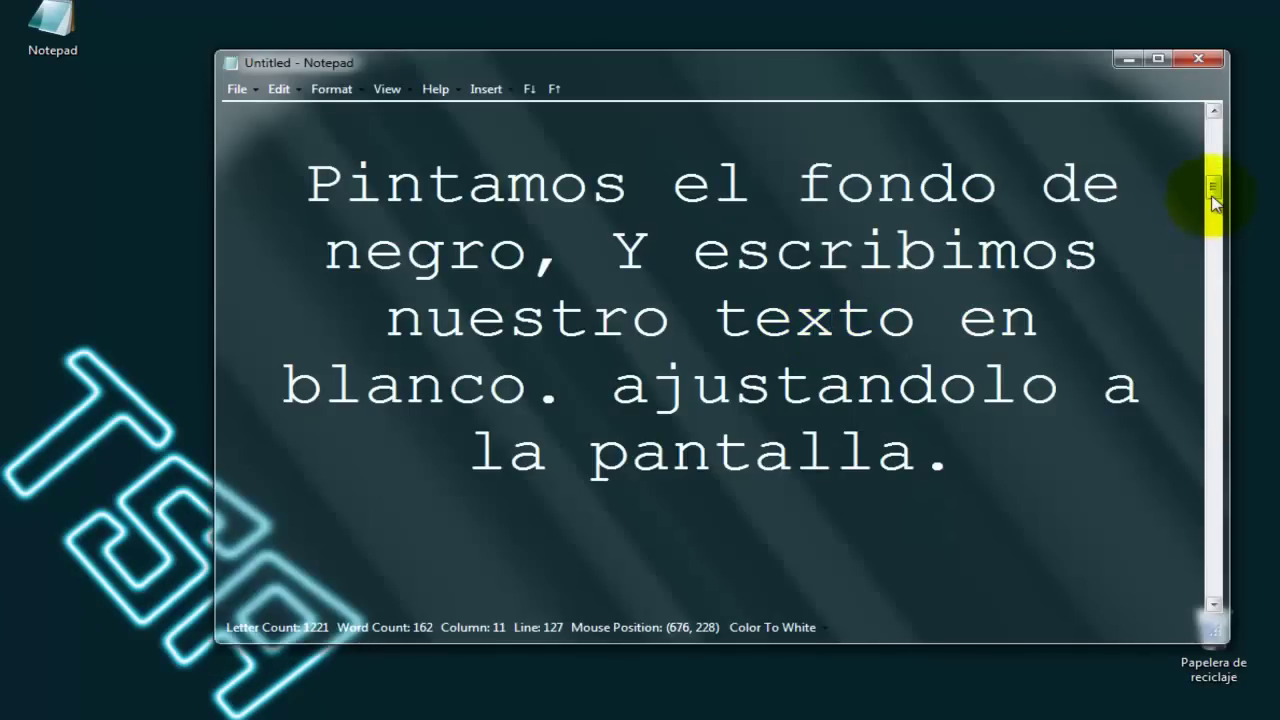
Step: Scroll Notepad to the 'duplicar la capa' note and minimise the notes
left_click_drag(1212, 198, 1212, 214)
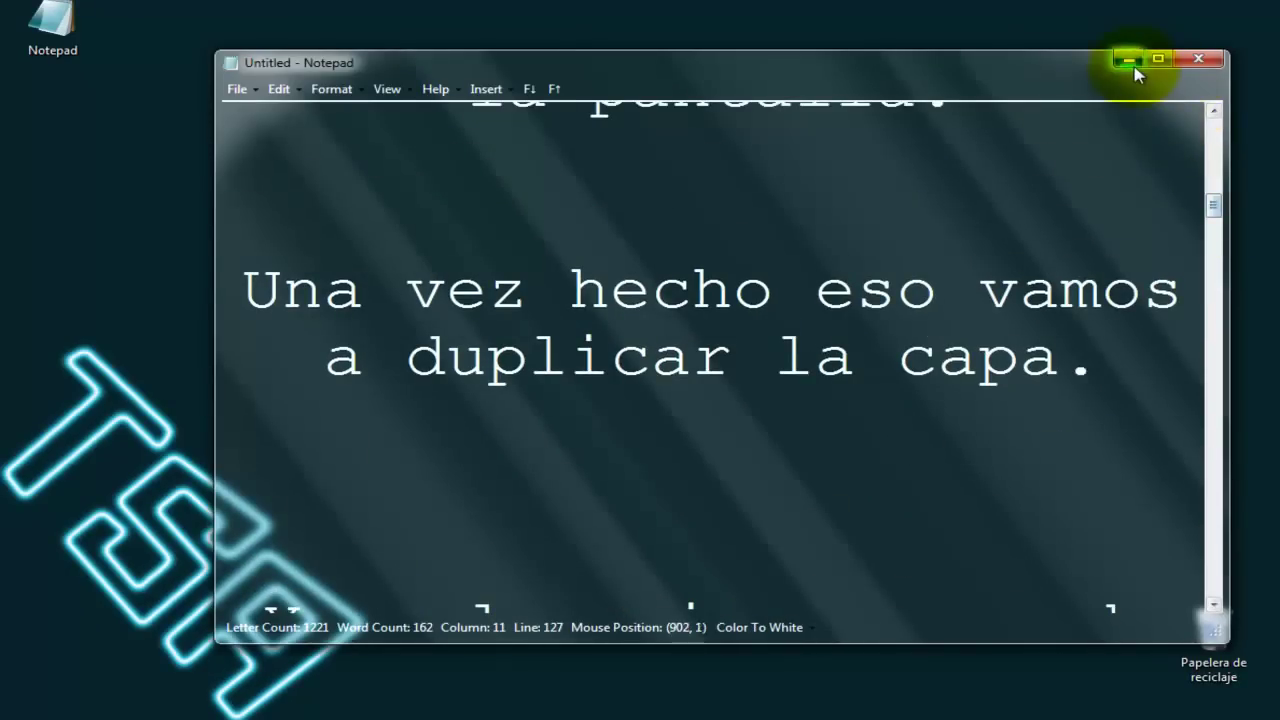
left_click(1132, 60)
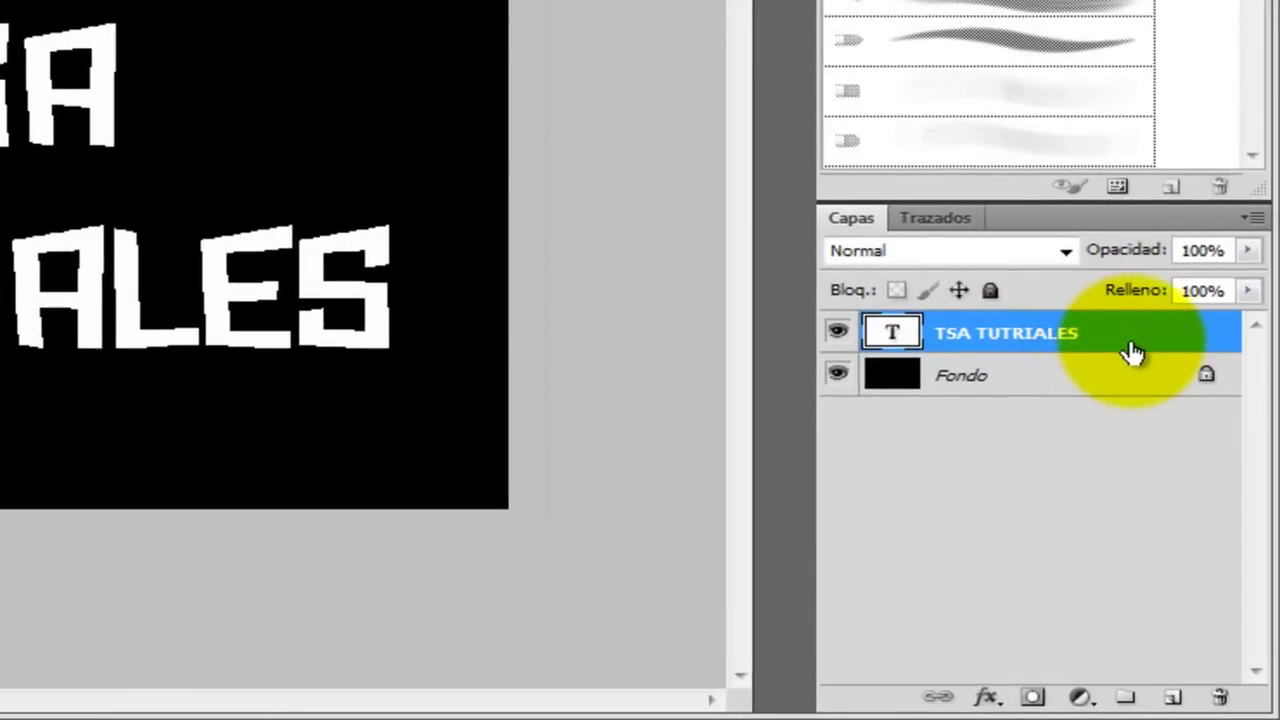
Step: Duplicate the TSA TUTRIALES layer, then rasterize the original and merge it into the background
left_click_drag(1113, 350, 1173, 697)
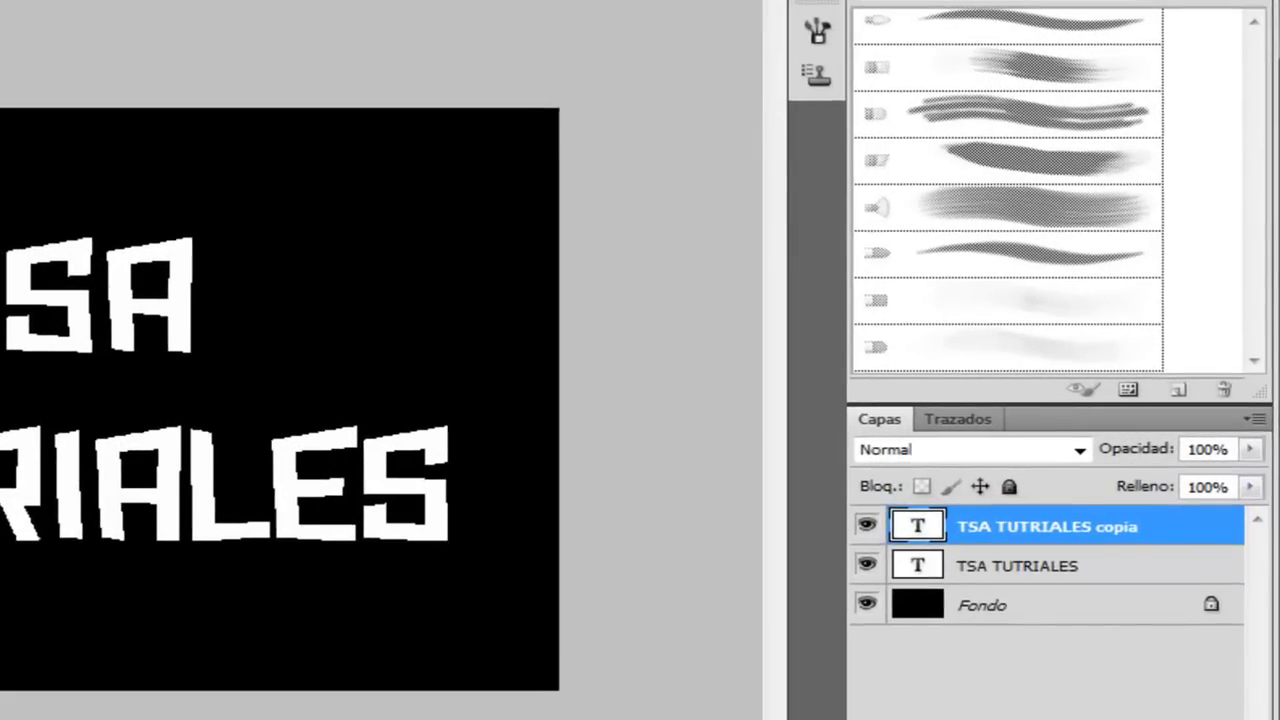
right_click(1000, 565)
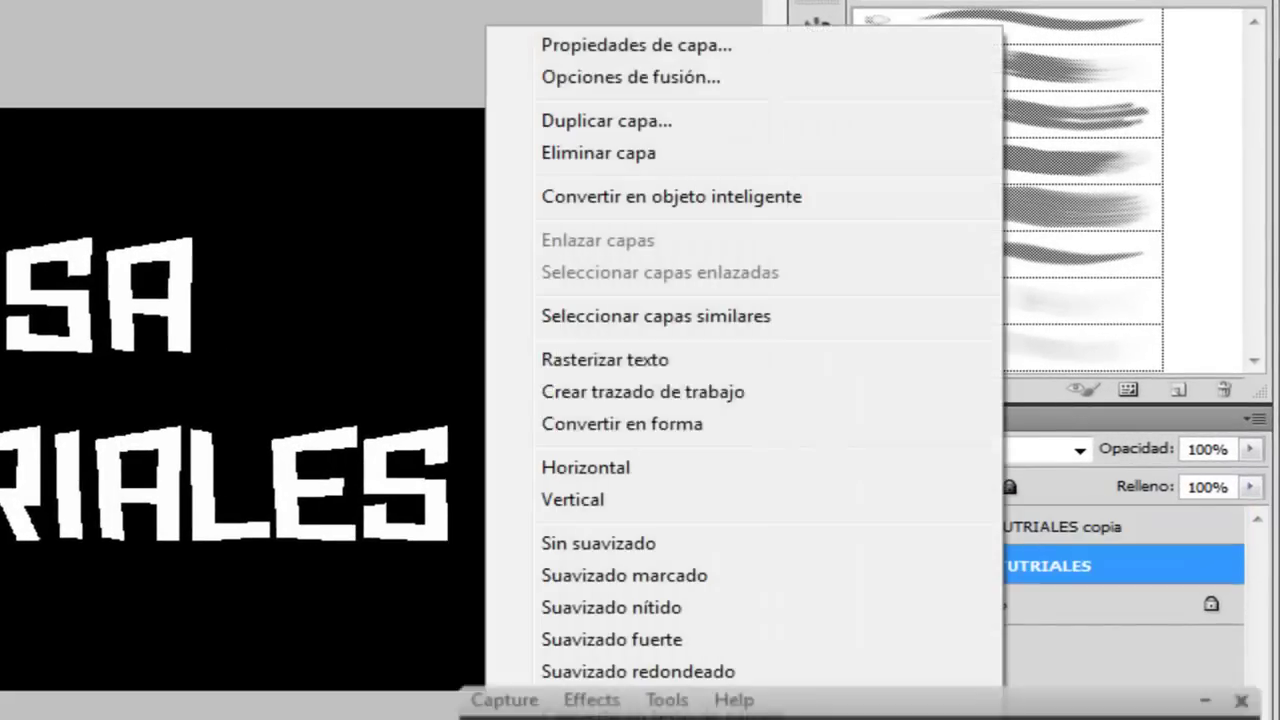
left_click(605, 360)
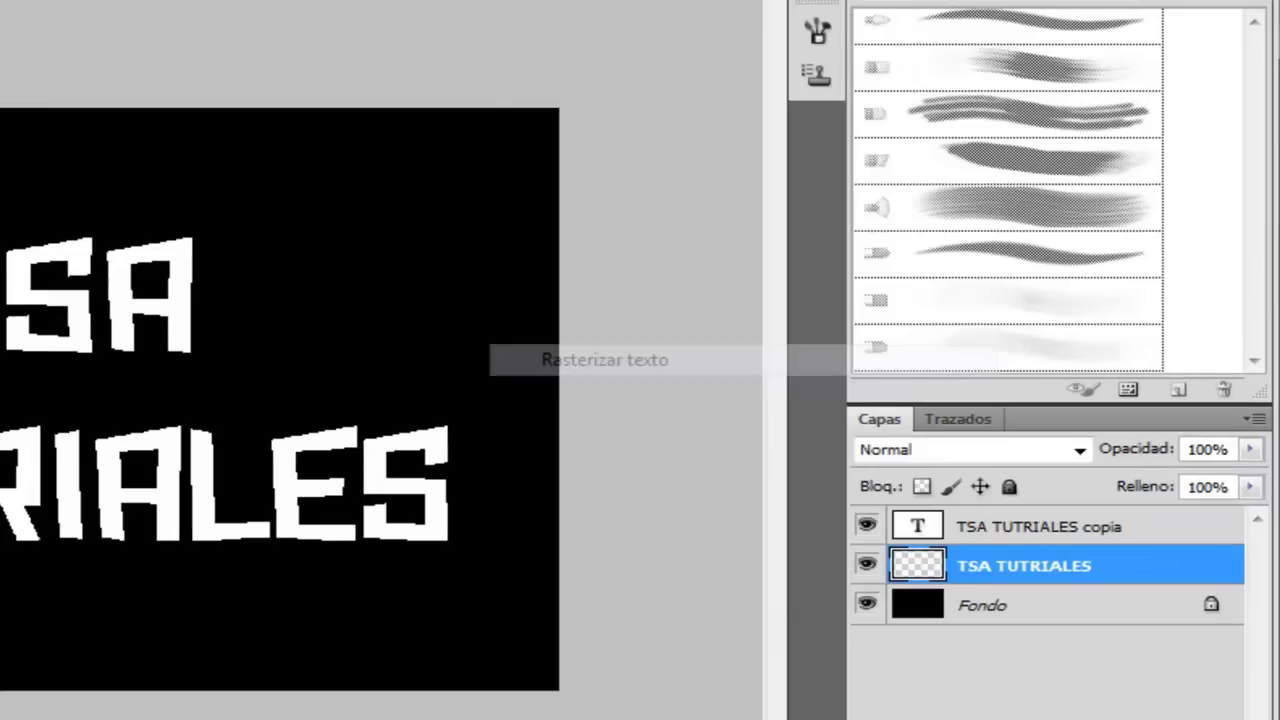
right_click(1040, 566)
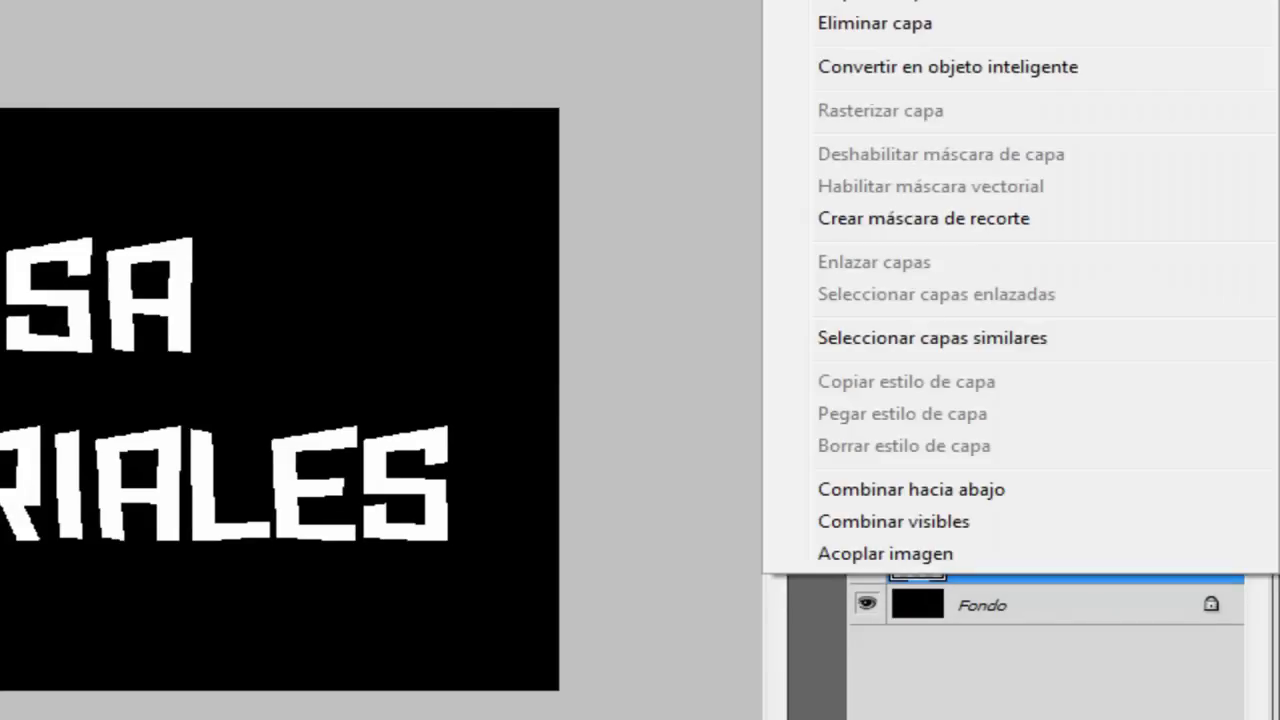
left_click(911, 489)
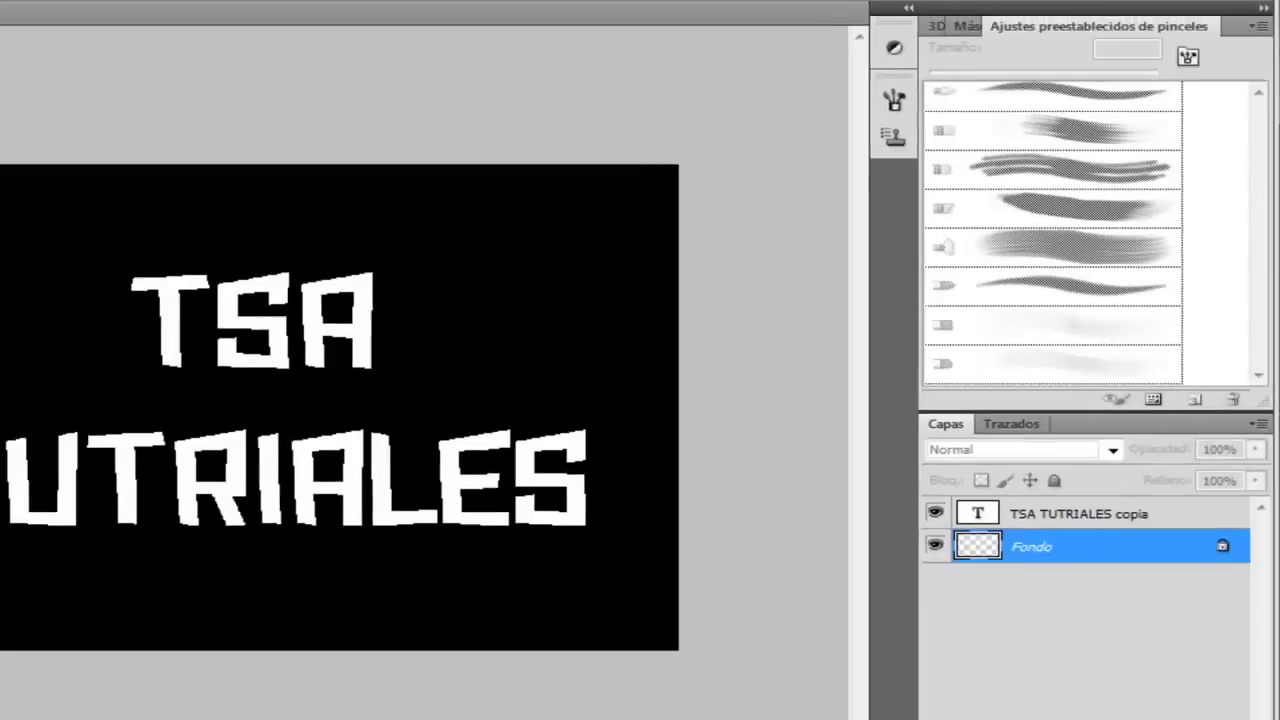
left_click(1240, 7)
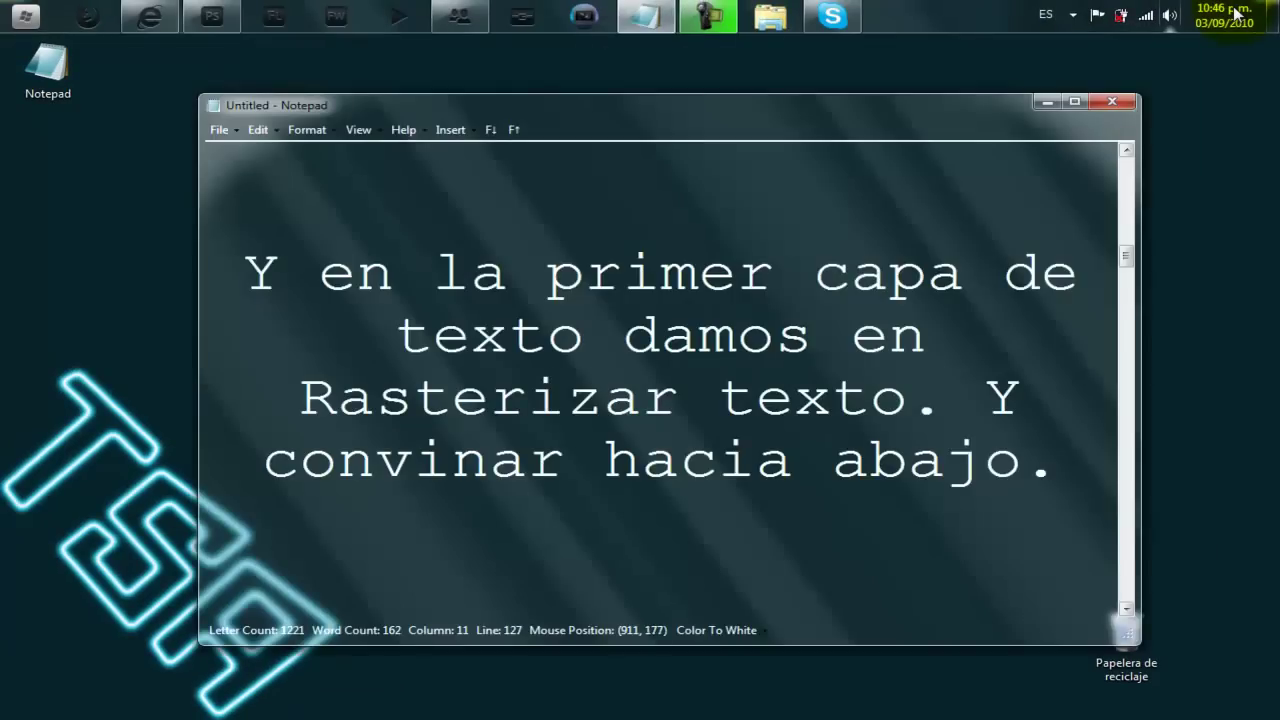
Step: Scroll Notepad to the 'filtro, estilizar y viento' note and minimise it
scroll(1240, 12, "down", 2)
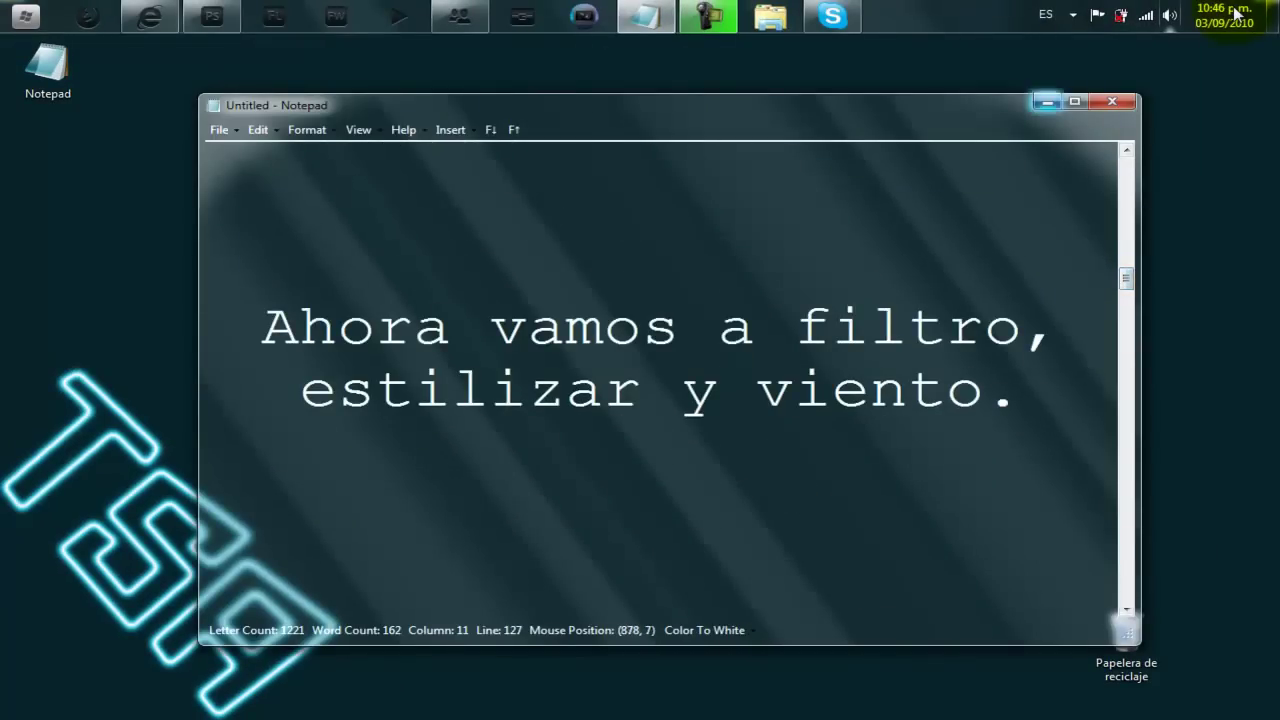
left_click(1238, 12)
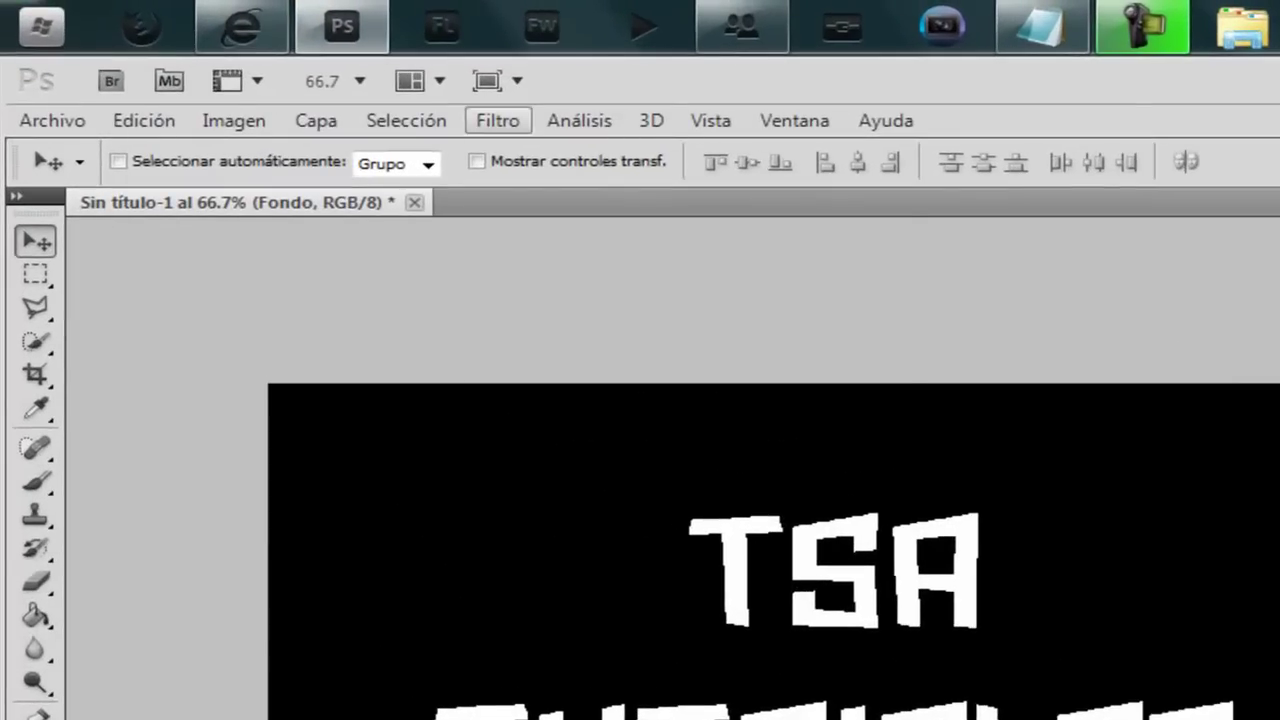
Step: Apply Filtro > Estilizar > Viento from the right, then repeat the Wind filter once more
left_click(497, 120)
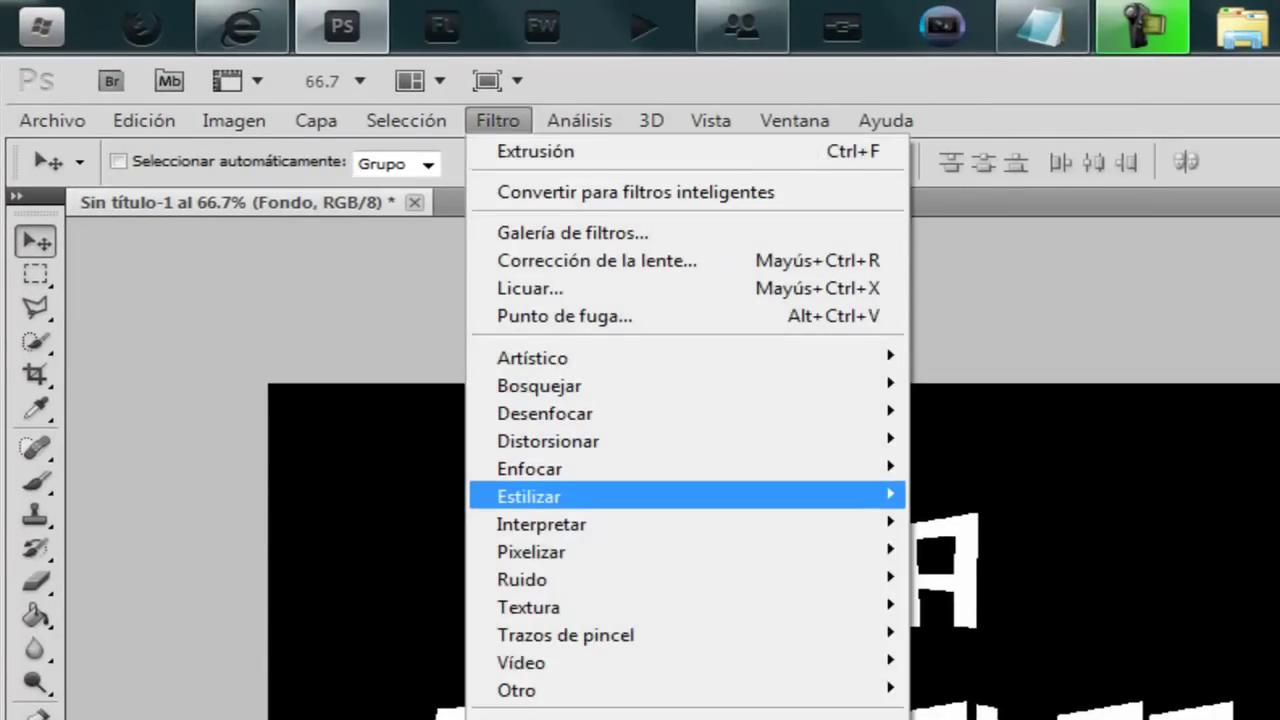
key("Return")
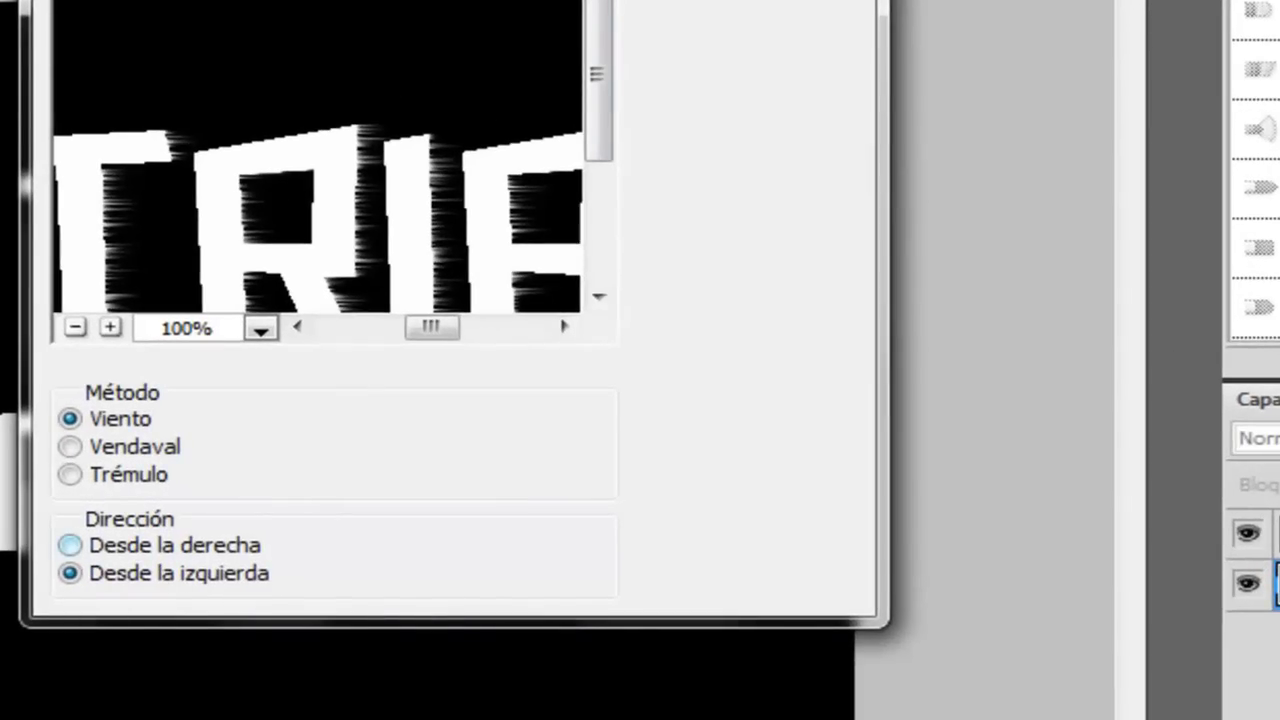
left_click(175, 545)
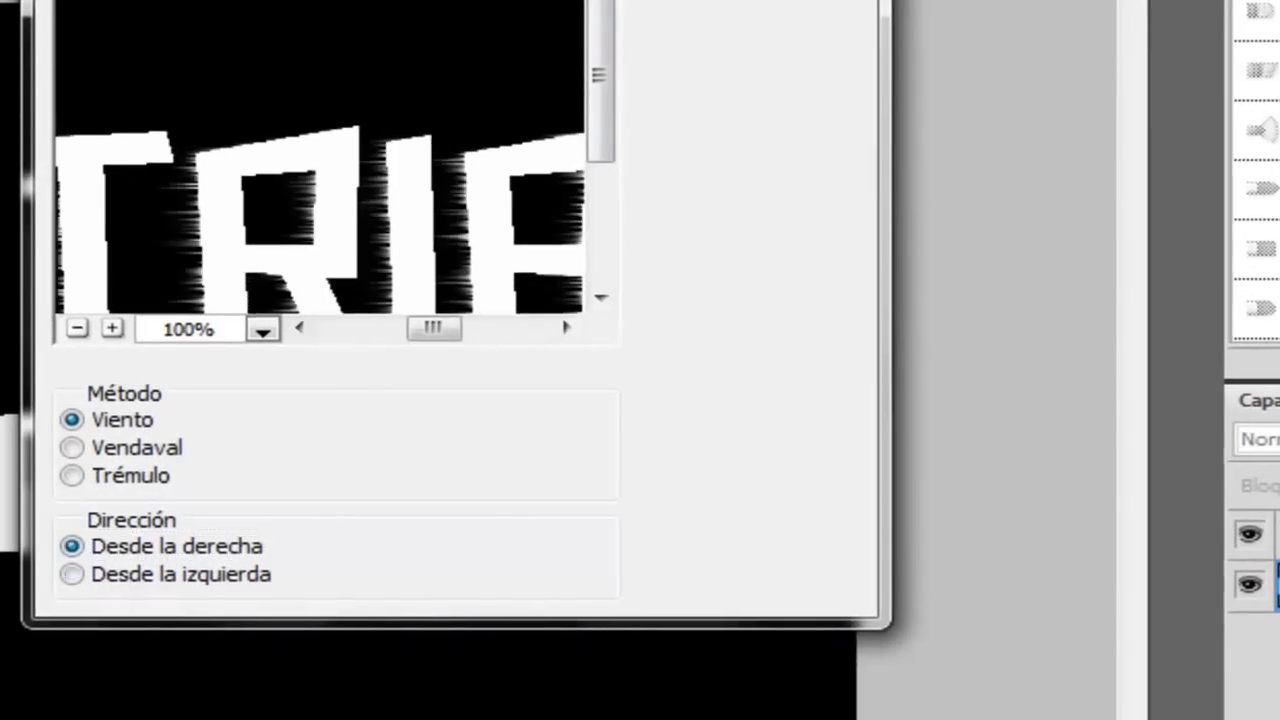
key("Return")
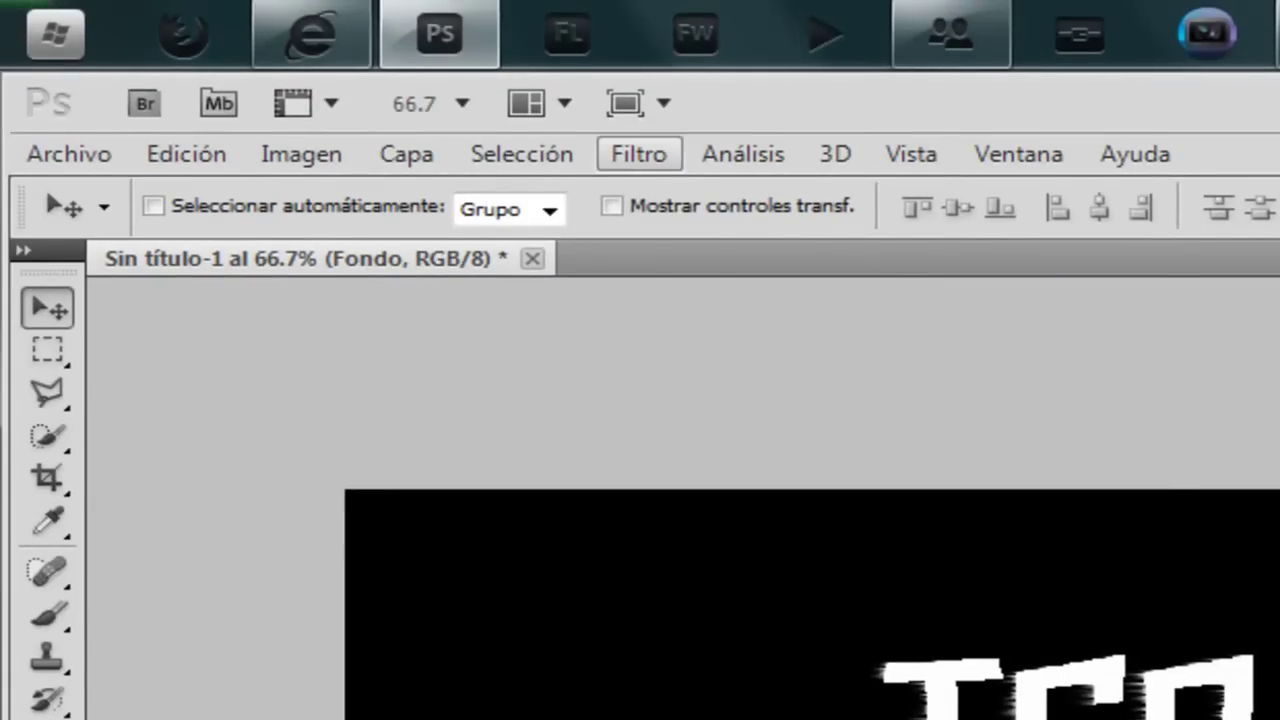
left_click(639, 154)
left_click(672, 193)
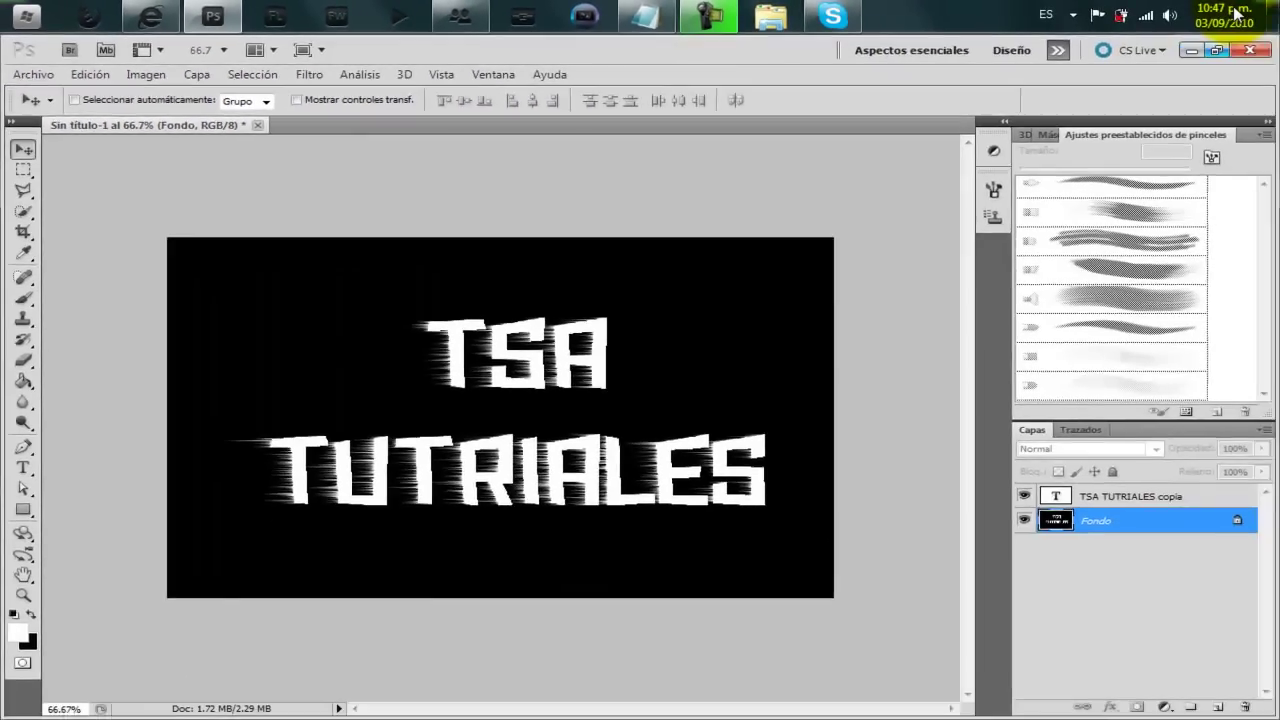
key("super+d")
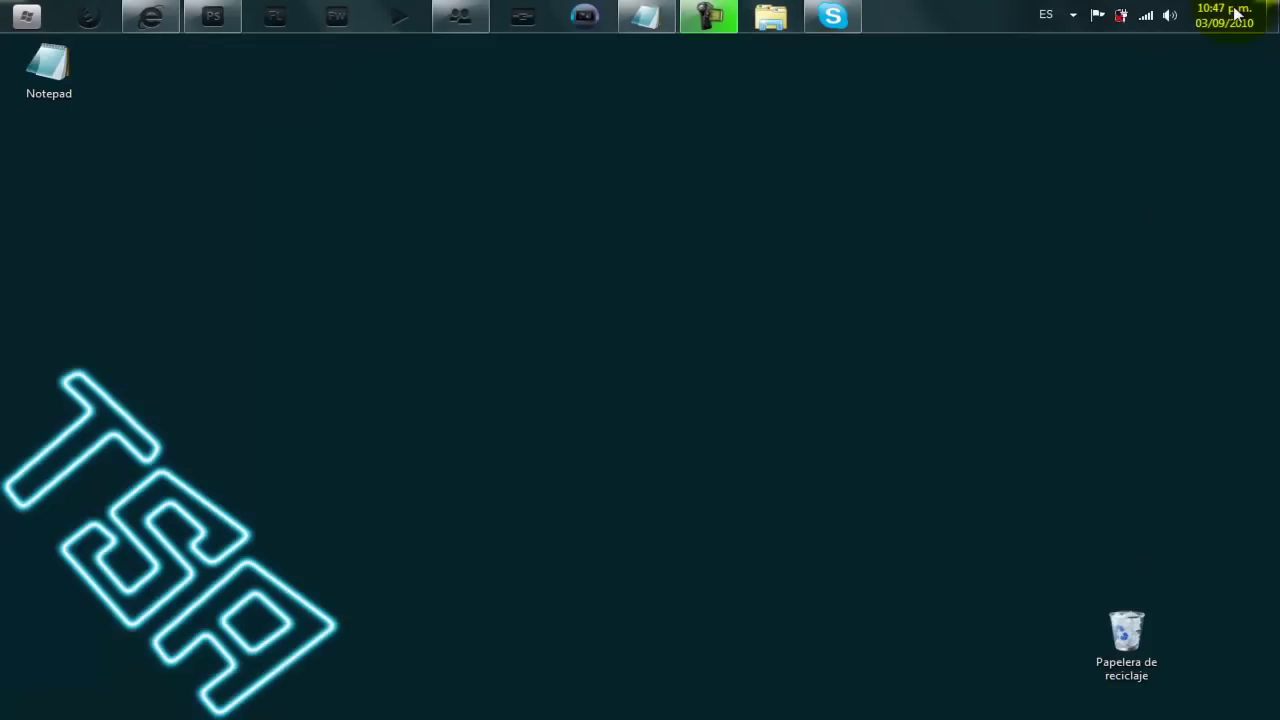
Step: Read Notepad's note about repeating the wind from the left, then bring Photoshop back to the front
key("alt+Tab")
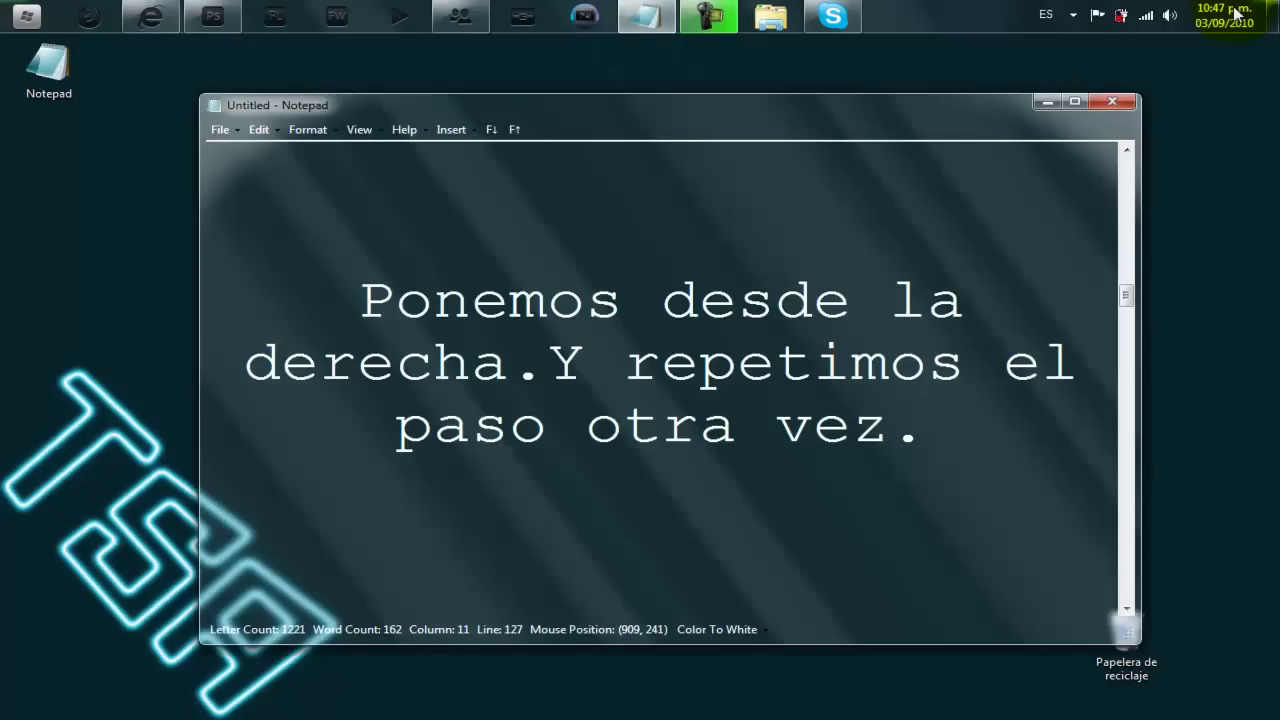
scroll(1238, 12, "down", 2)
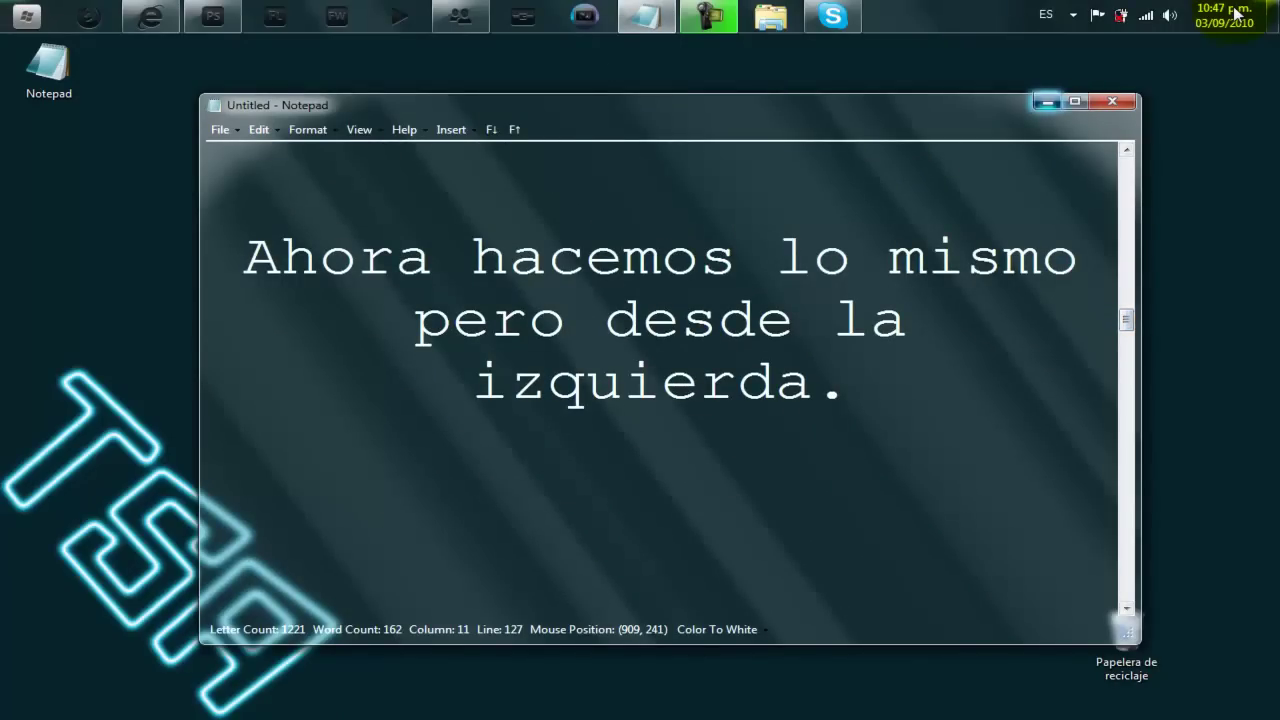
key("super+Down")
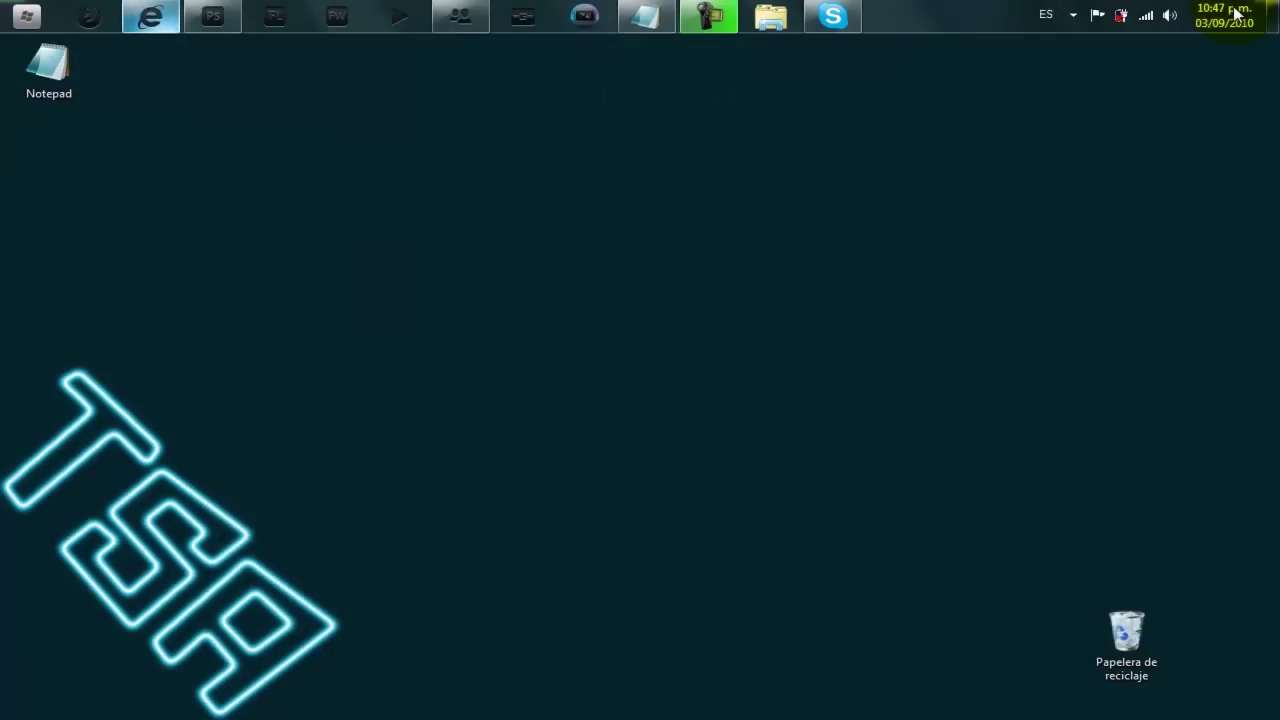
key("super+alt+2")
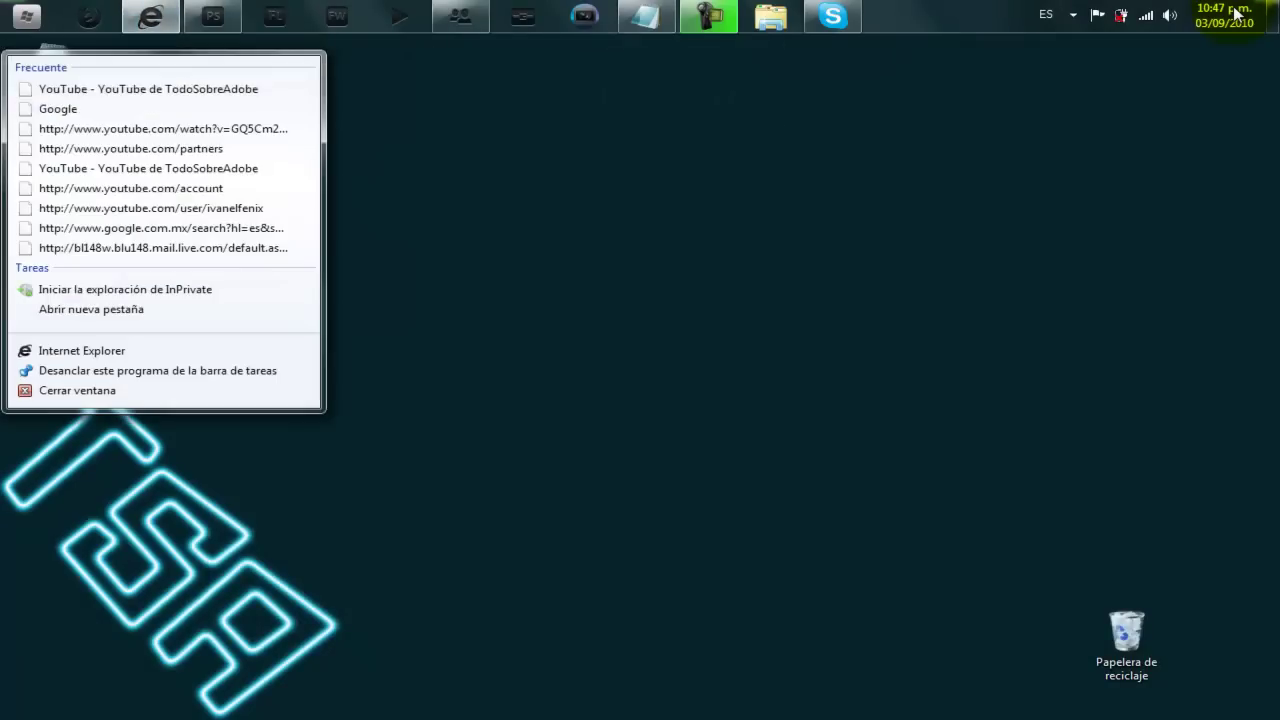
key("super+3")
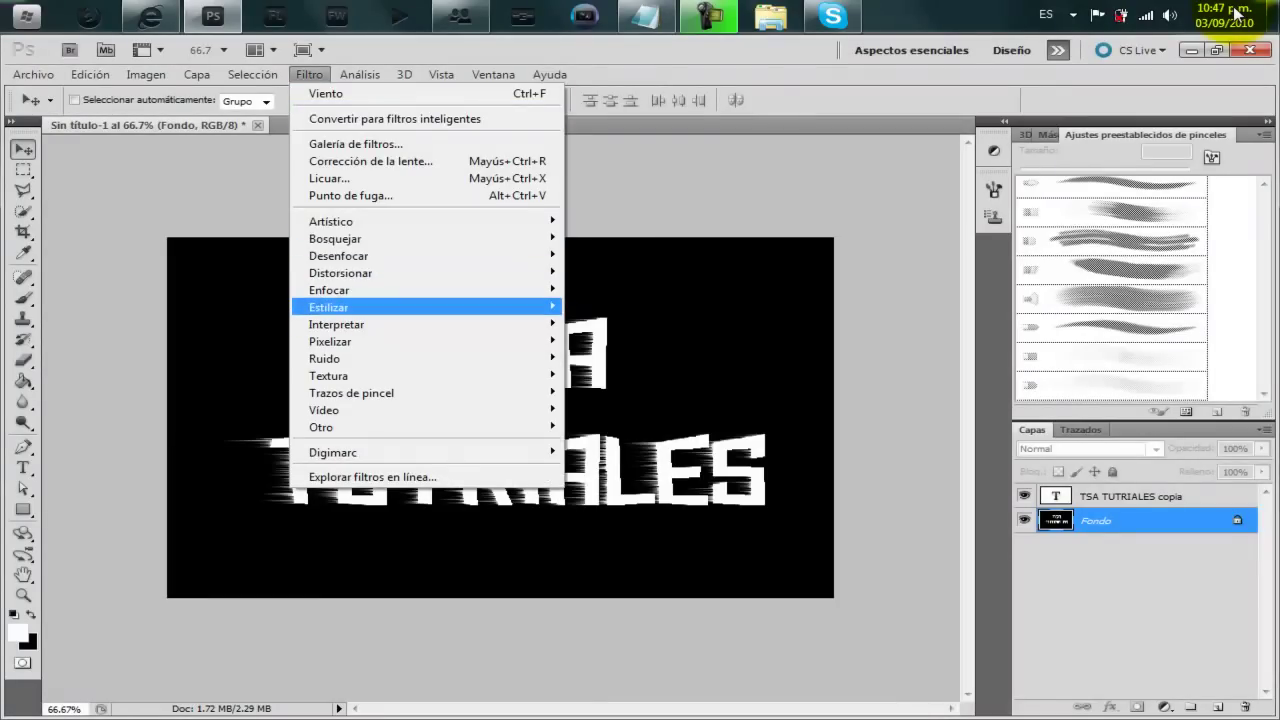
Step: Apply the Viento (Wind) filter from the left to streak the text, then minimize Photoshop
key("Right")
key("Down")
key("Down")
key("Down")
key("Down")
key("Return")
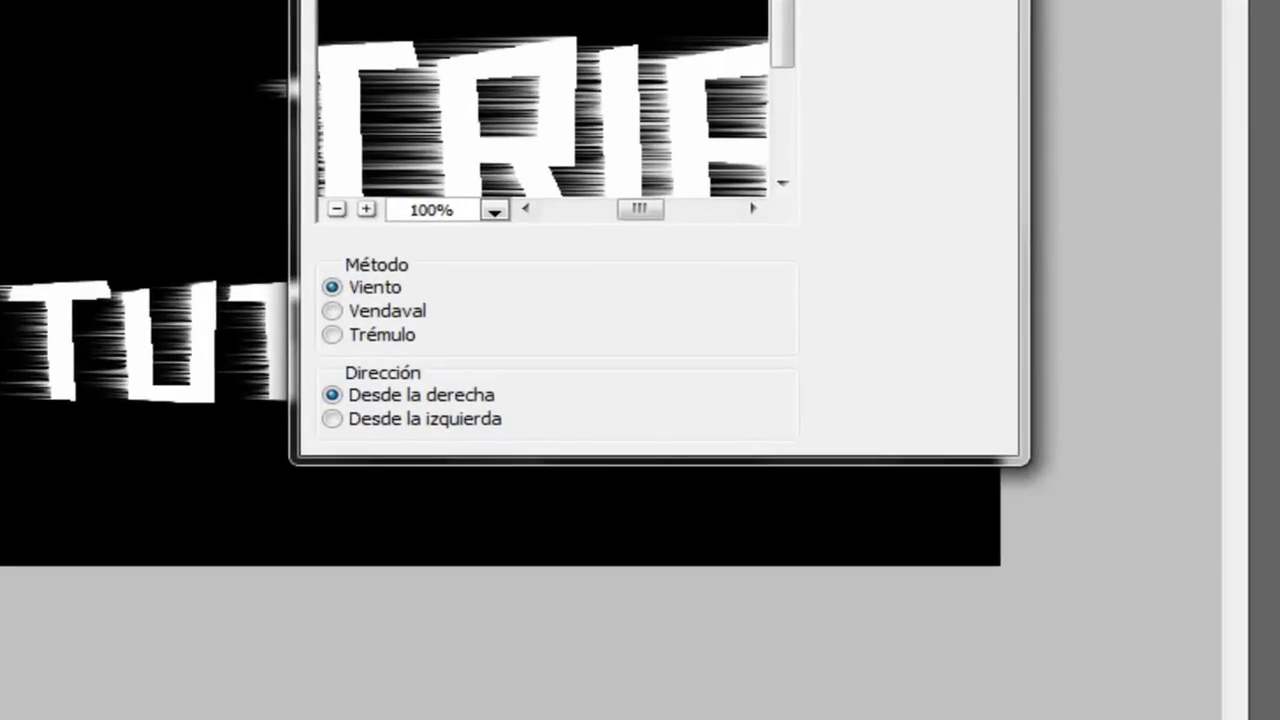
left_click(332, 418)
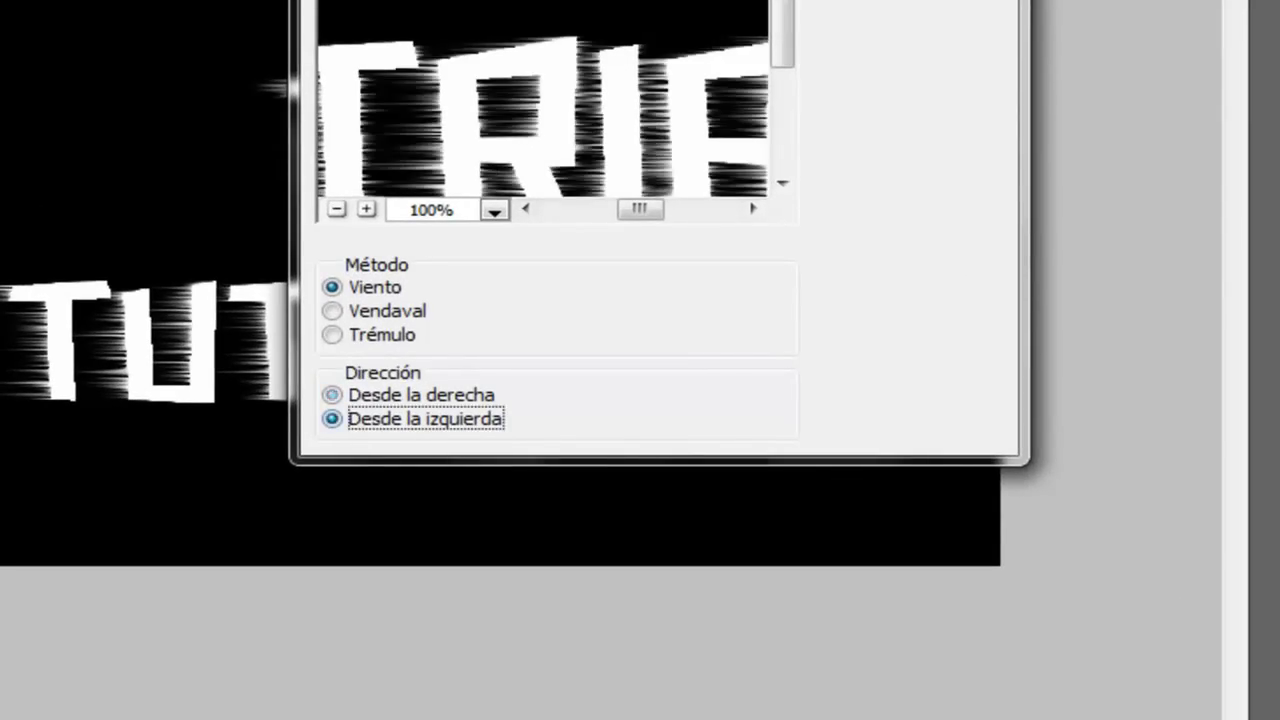
key("Return")
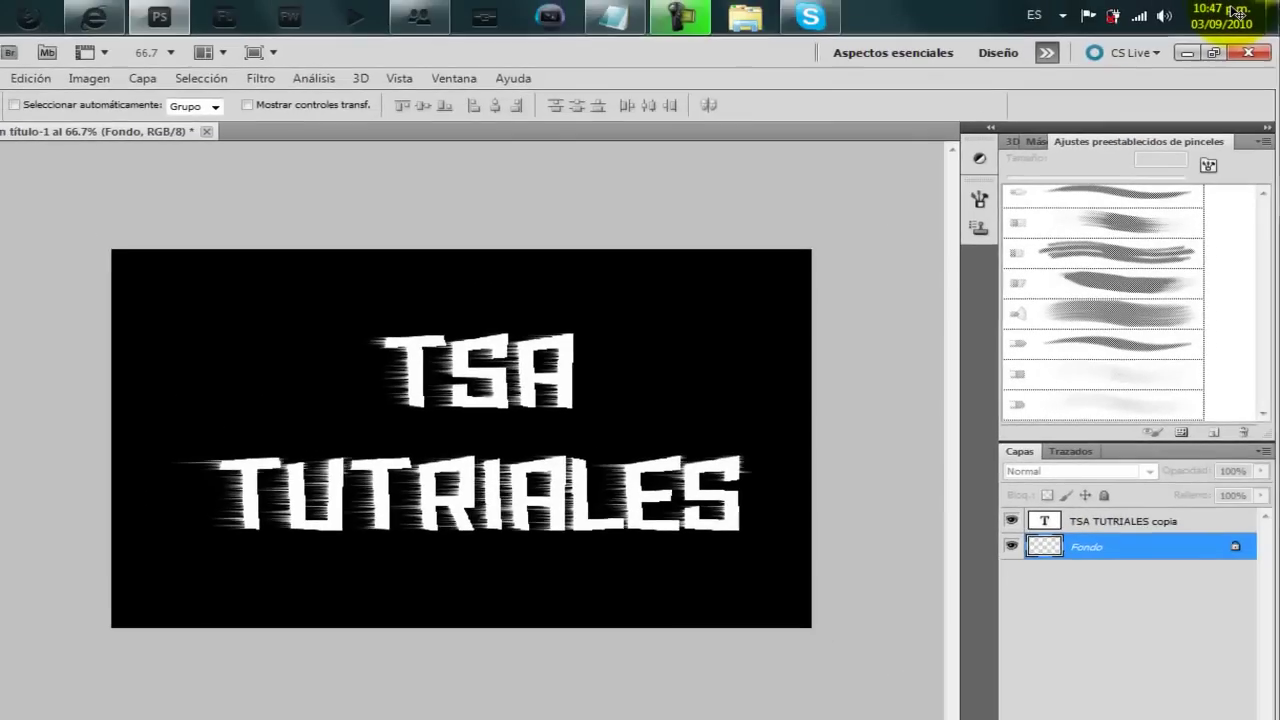
key("super+d")
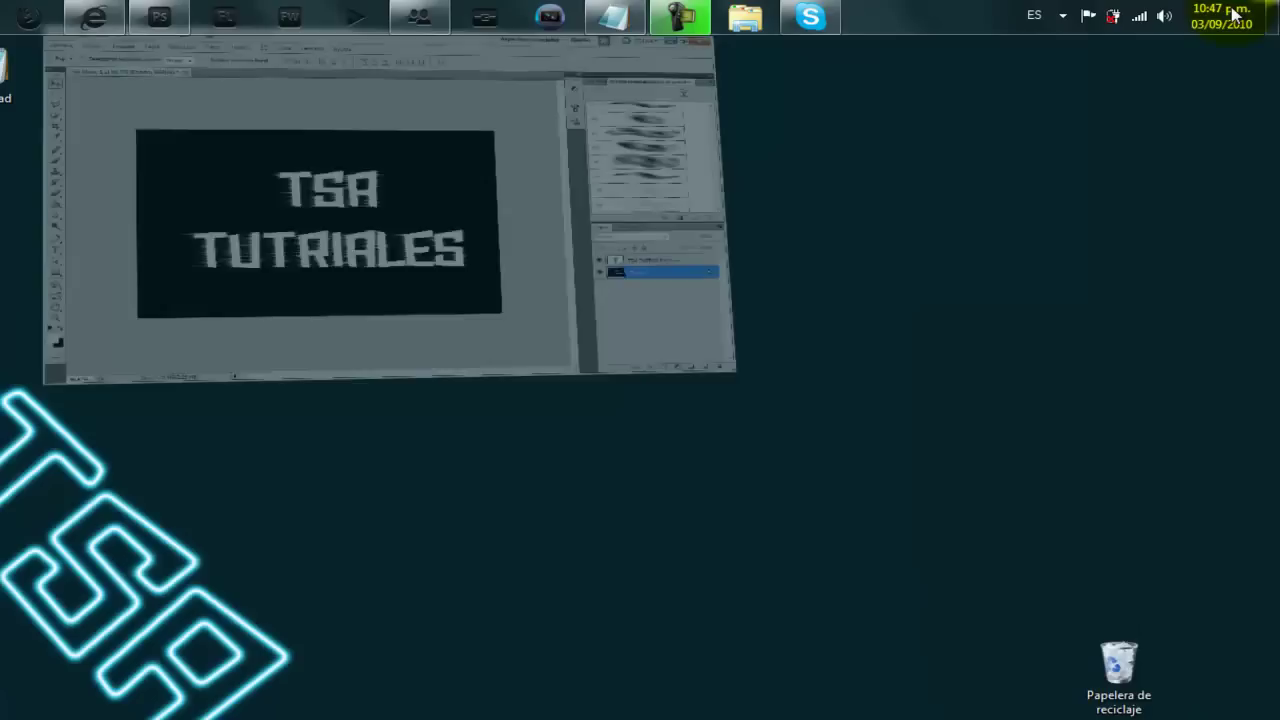
Step: Show the notes' 'nubes de diferencia' instruction, then hide Notepad and restore Photoshop
key("alt+Tab")
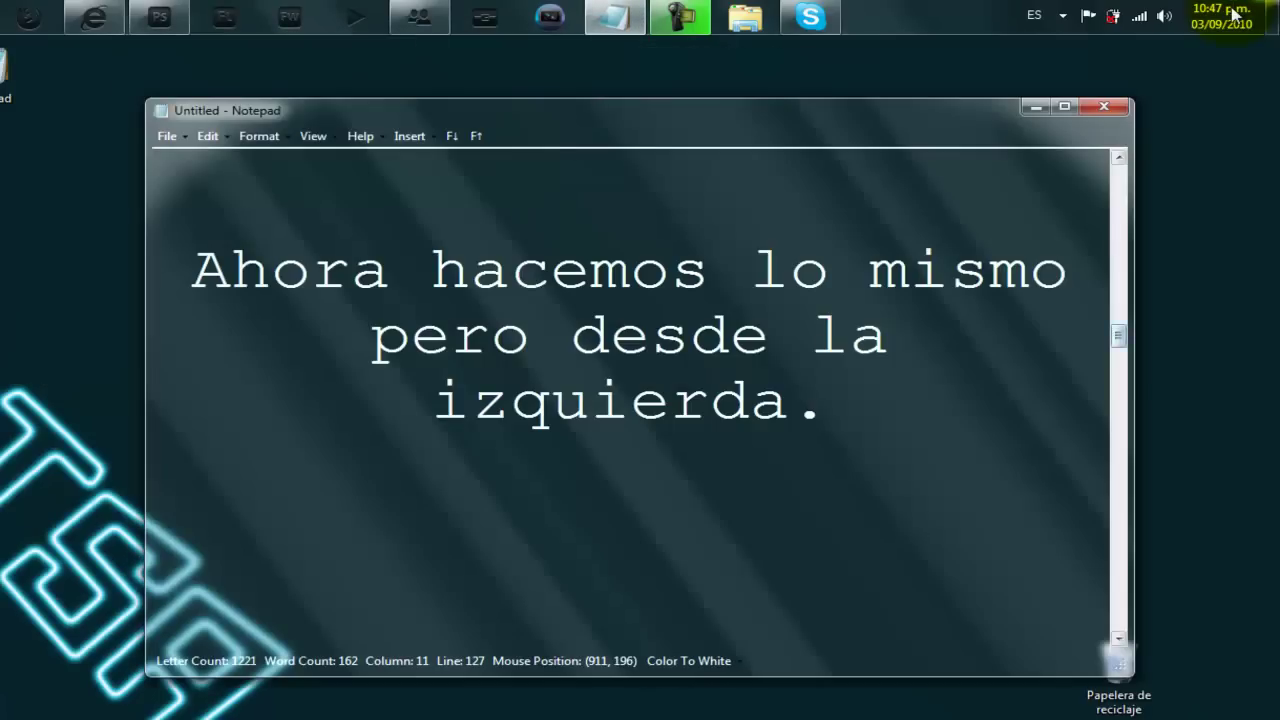
key("Page_Down")
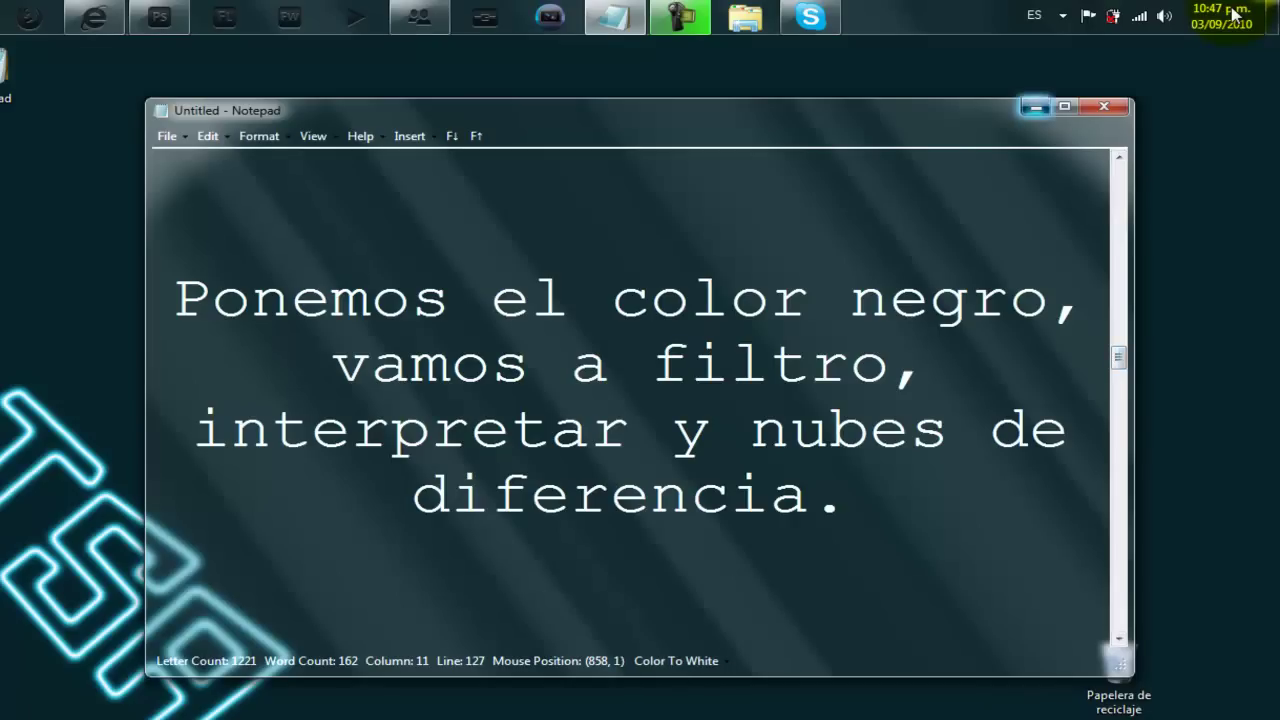
key("super+d")
key("super+t")
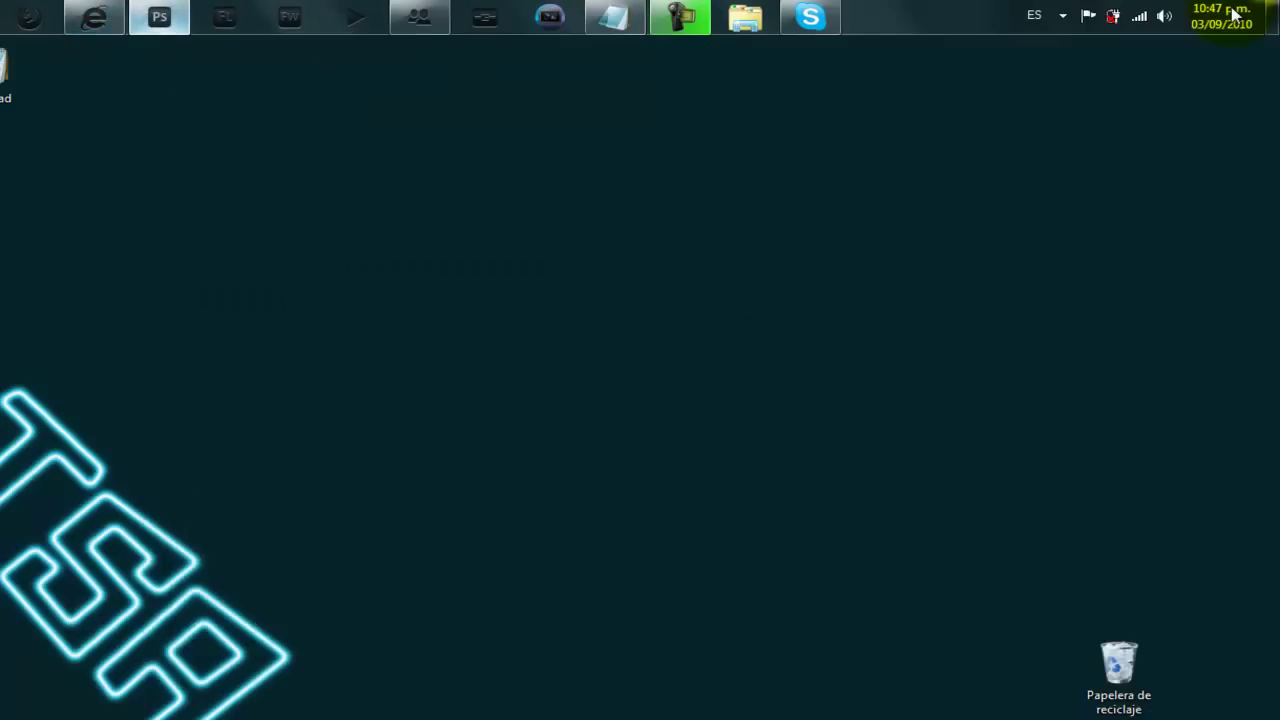
key("Return")
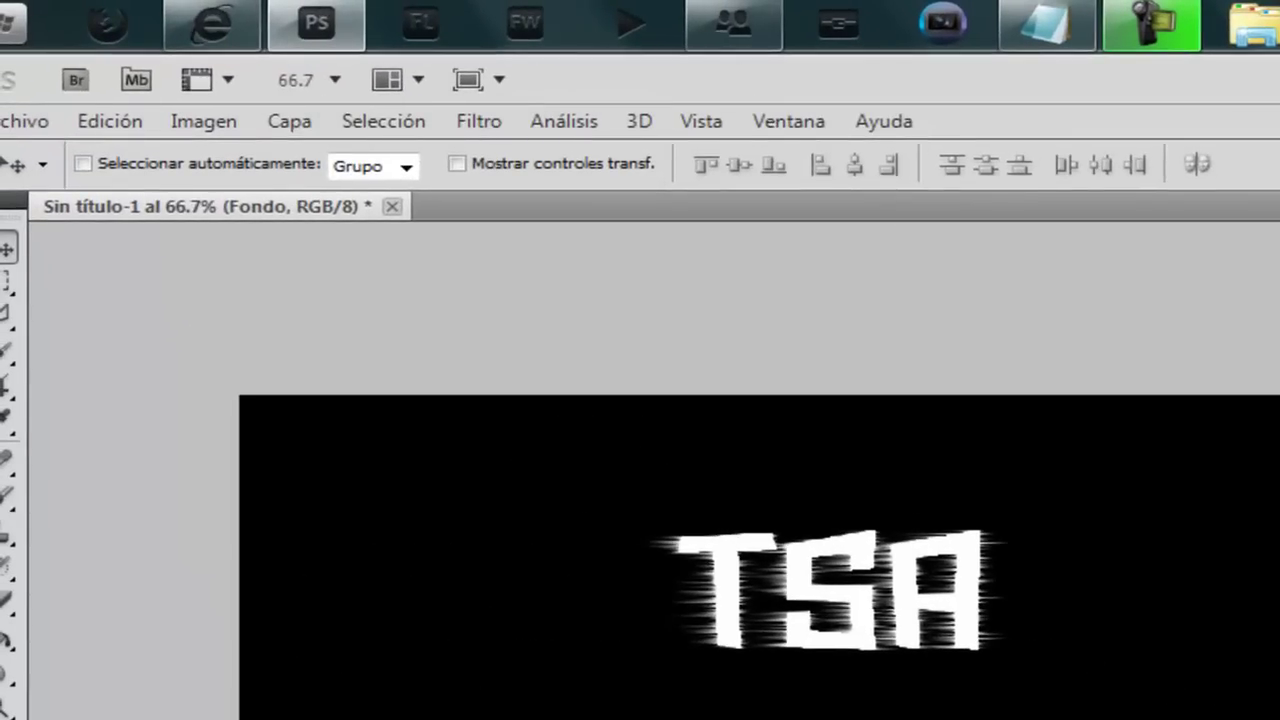
Step: Render Filtro > Interpretar > Nubes de diferencia on the Fondo layer, then minimize Photoshop
left_click(479, 121)
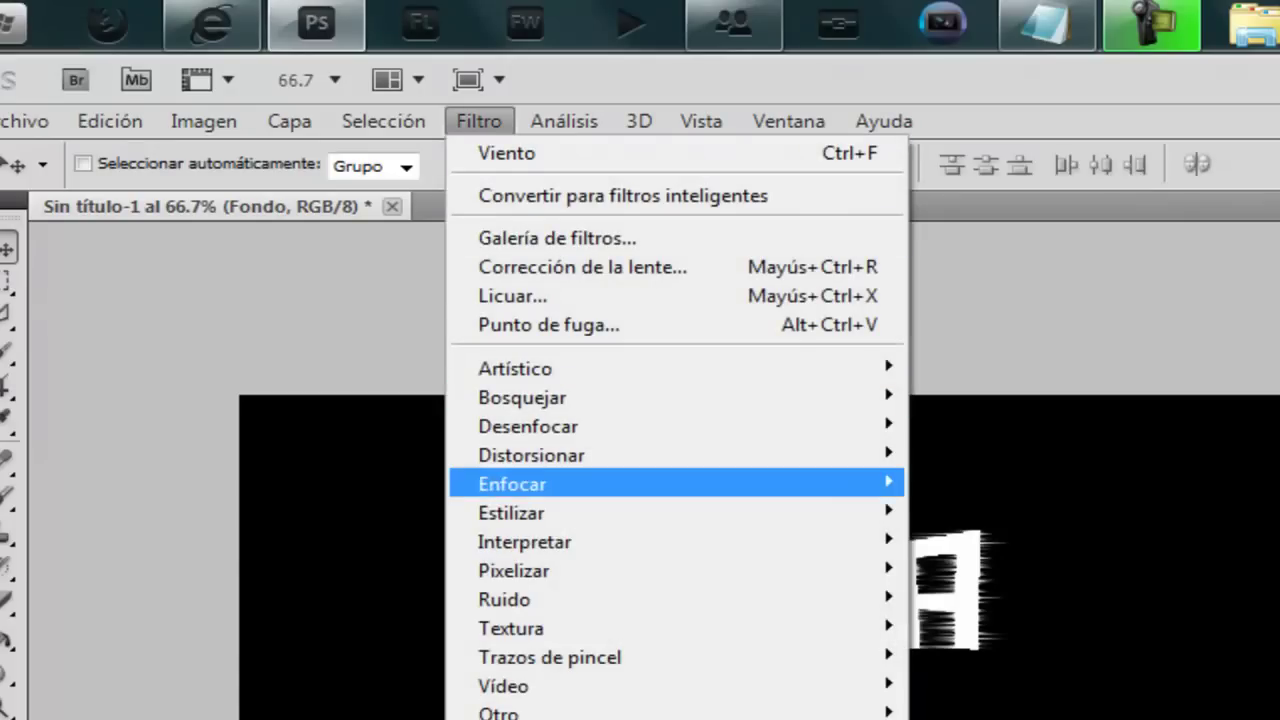
key("Right")
key("Down")
key("Down")
key("Down")
key("Down")
key("Return")
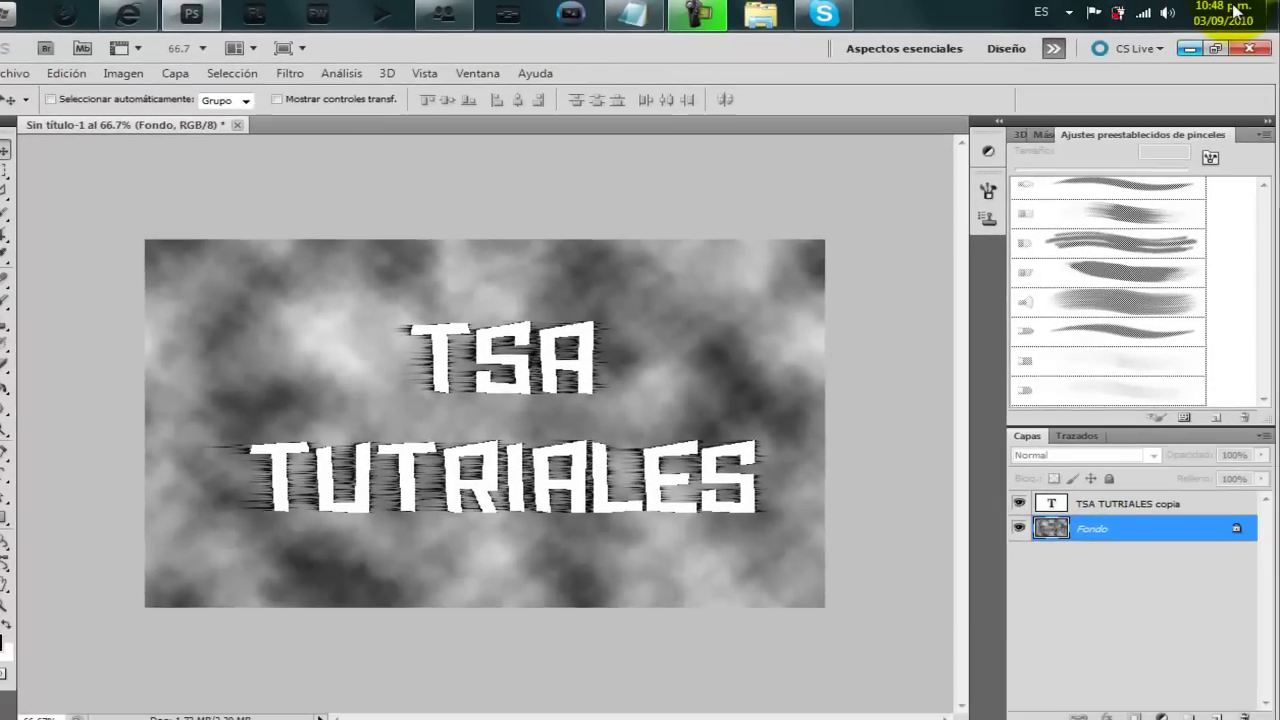
key("super+d")
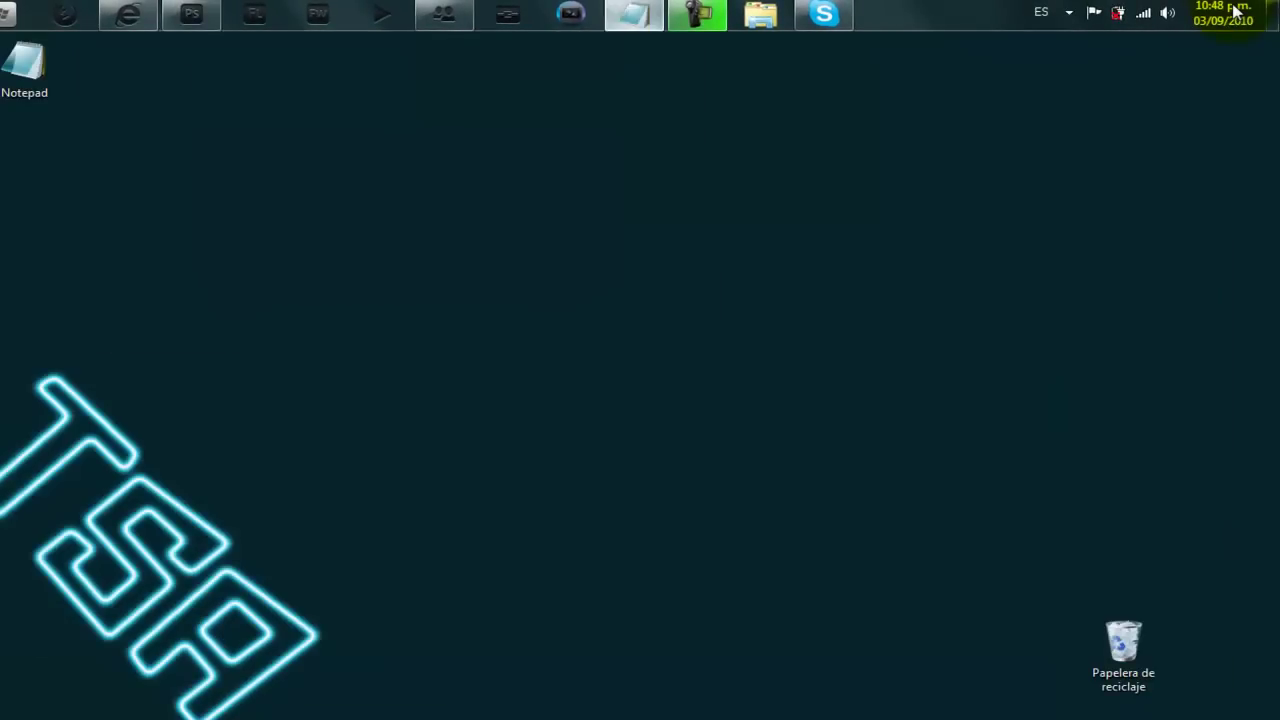
Step: Bring up the note about setting the top layer to 60% opacity, then hide Notepad
key("alt+Tab")
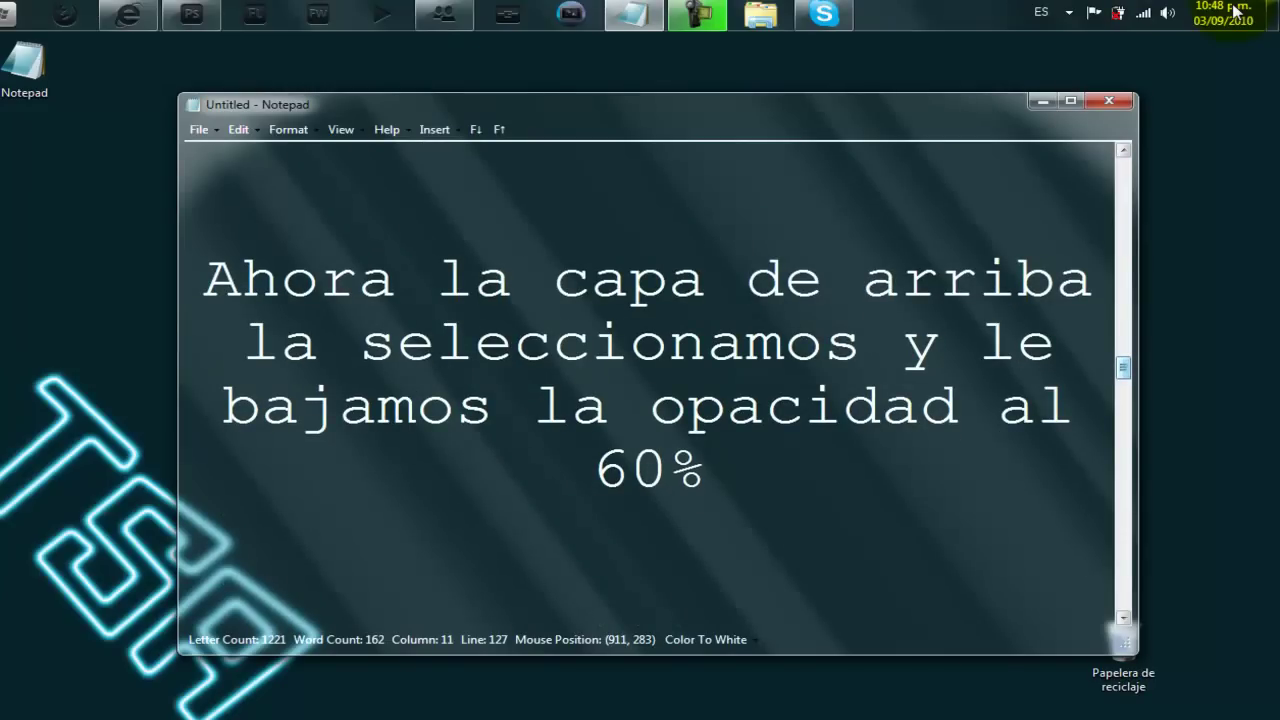
key("super+d")
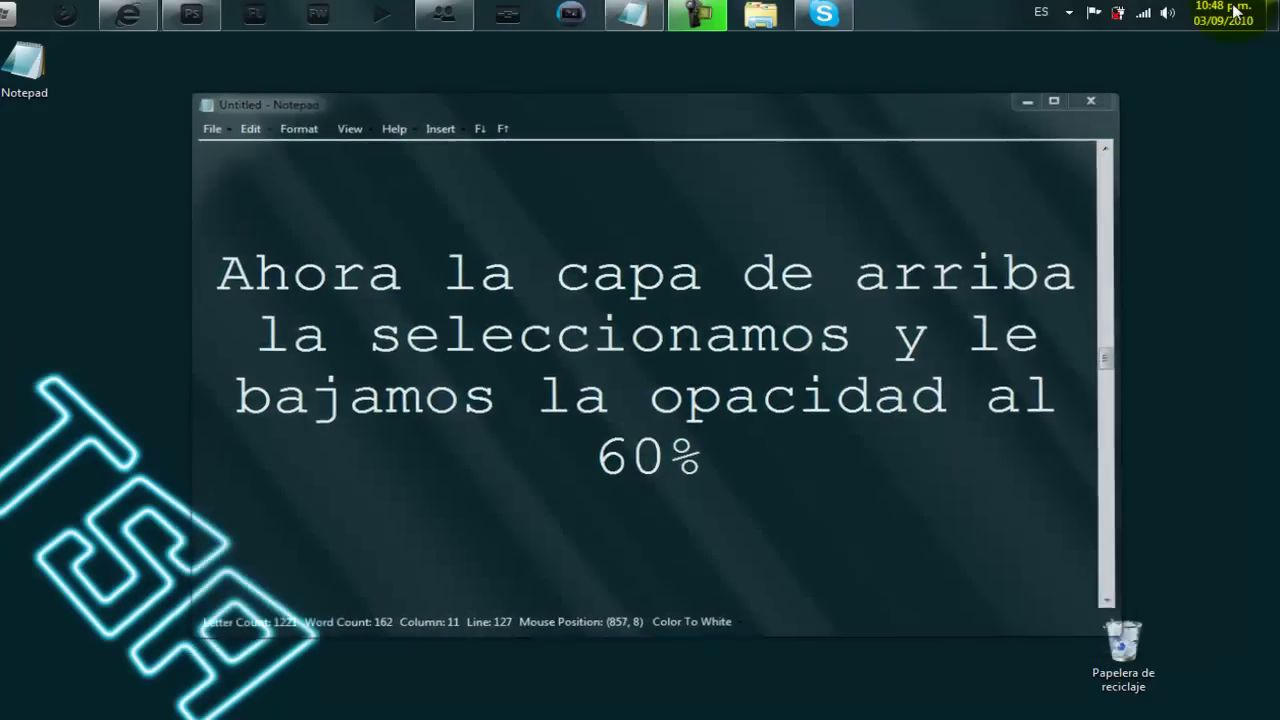
Step: Set the TSA TUTRIALES copia layer's opacity to 60%
key("alt+Tab")
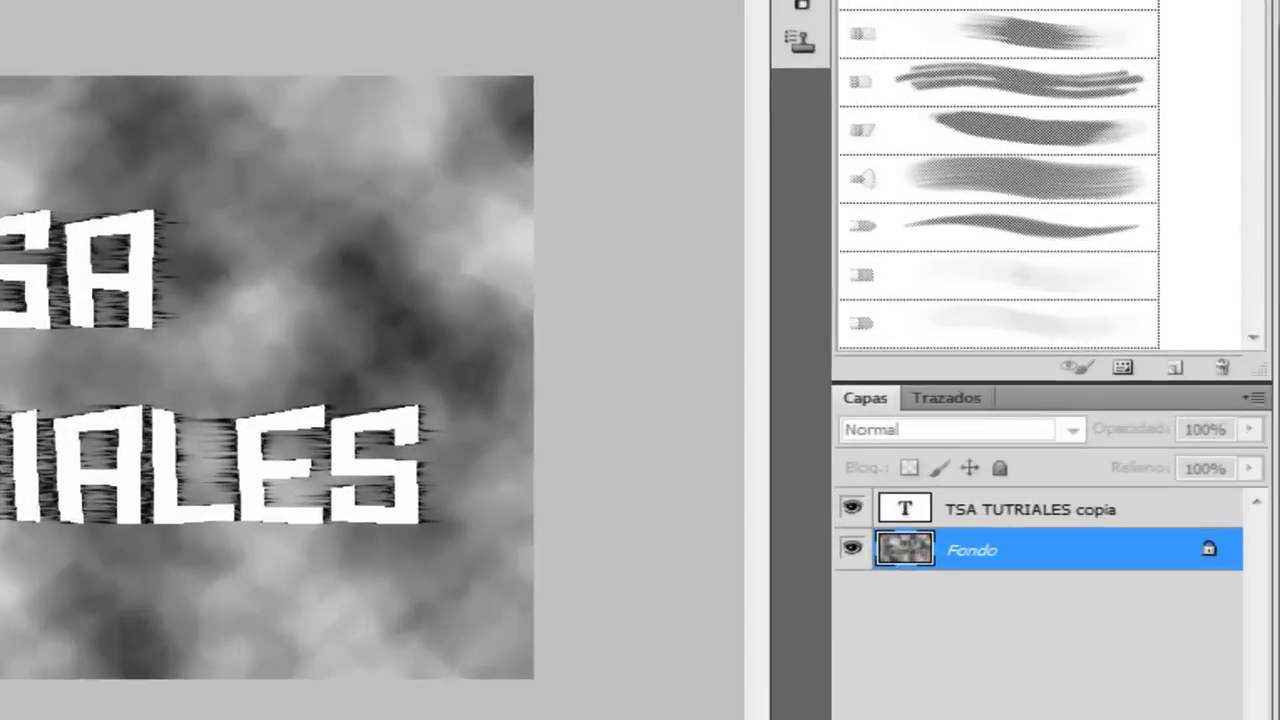
left_click(1128, 503)
left_click(1234, 455)
type("60")
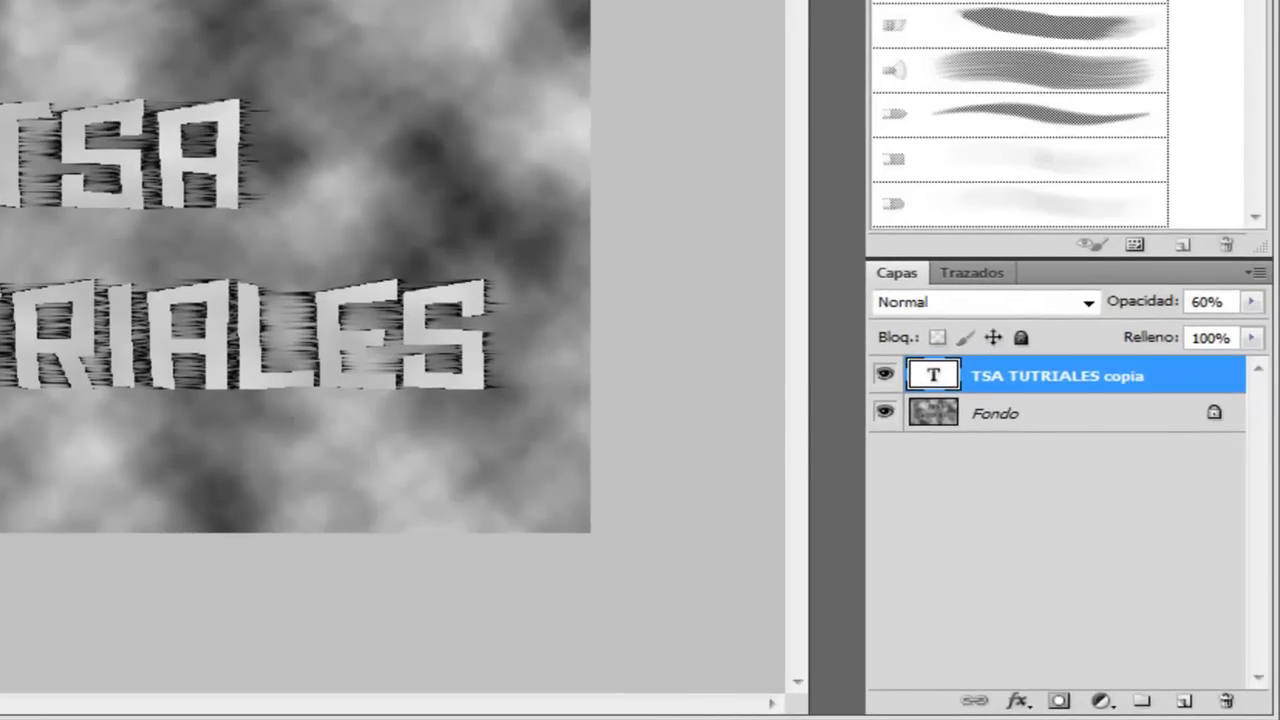
Step: Rasterize the TSA TUTRIALES copia text and merge it down into Fondo
right_click(1057, 375)
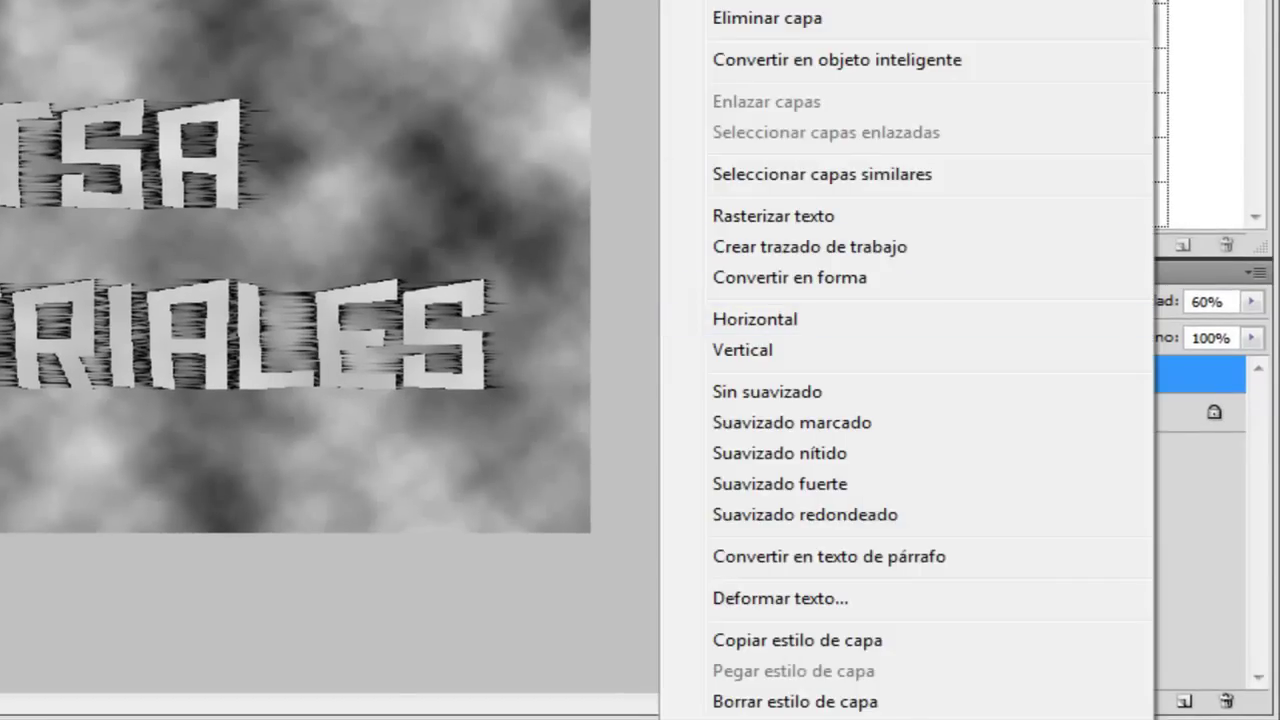
left_click(760, 211)
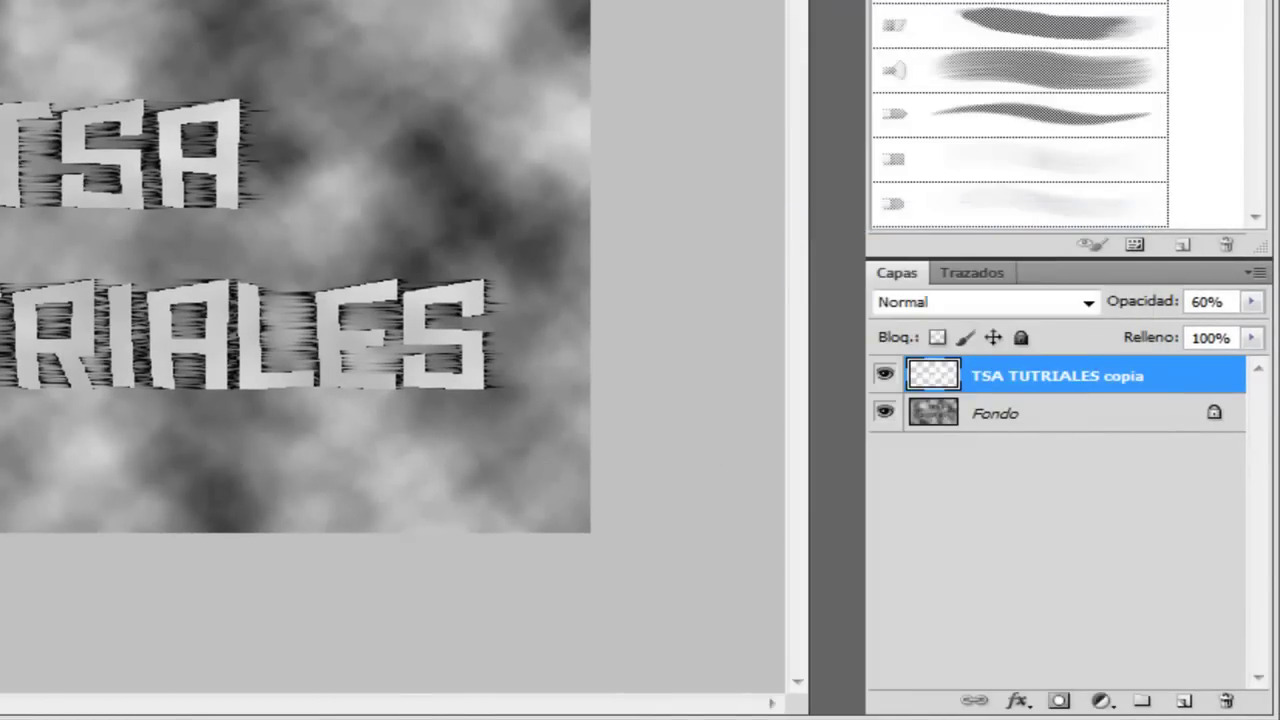
right_click(1057, 375)
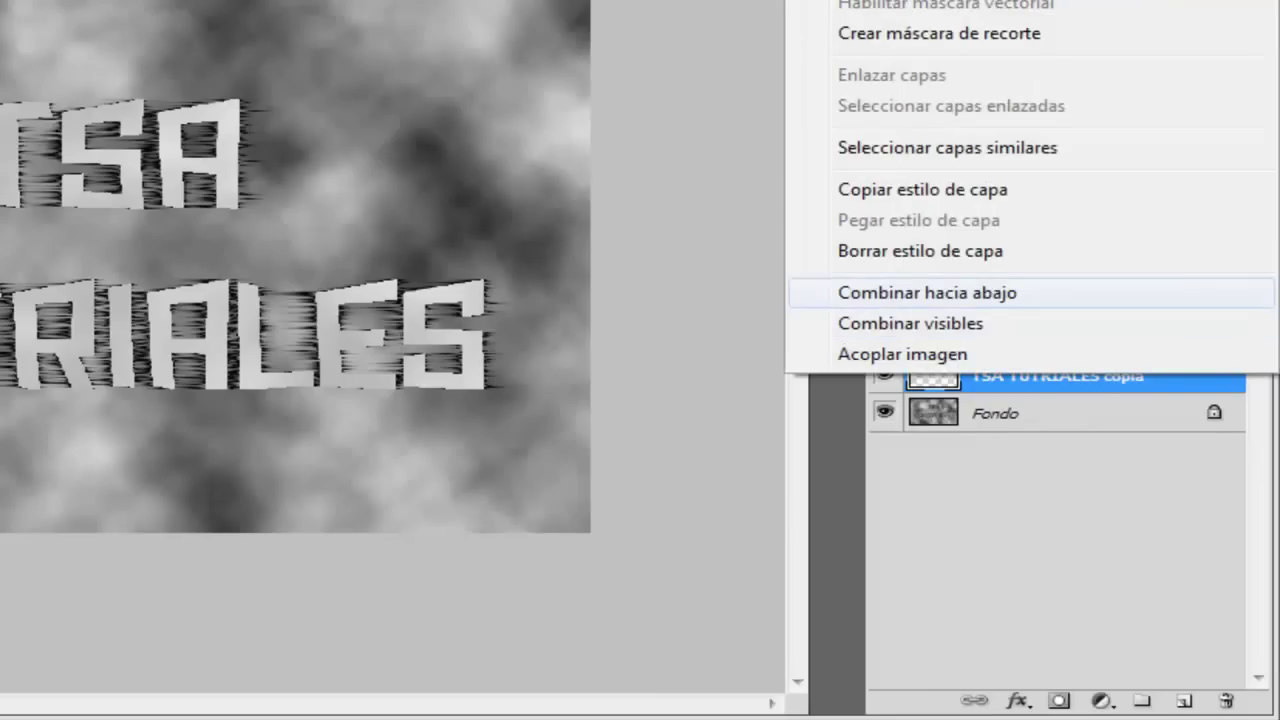
left_click(925, 292)
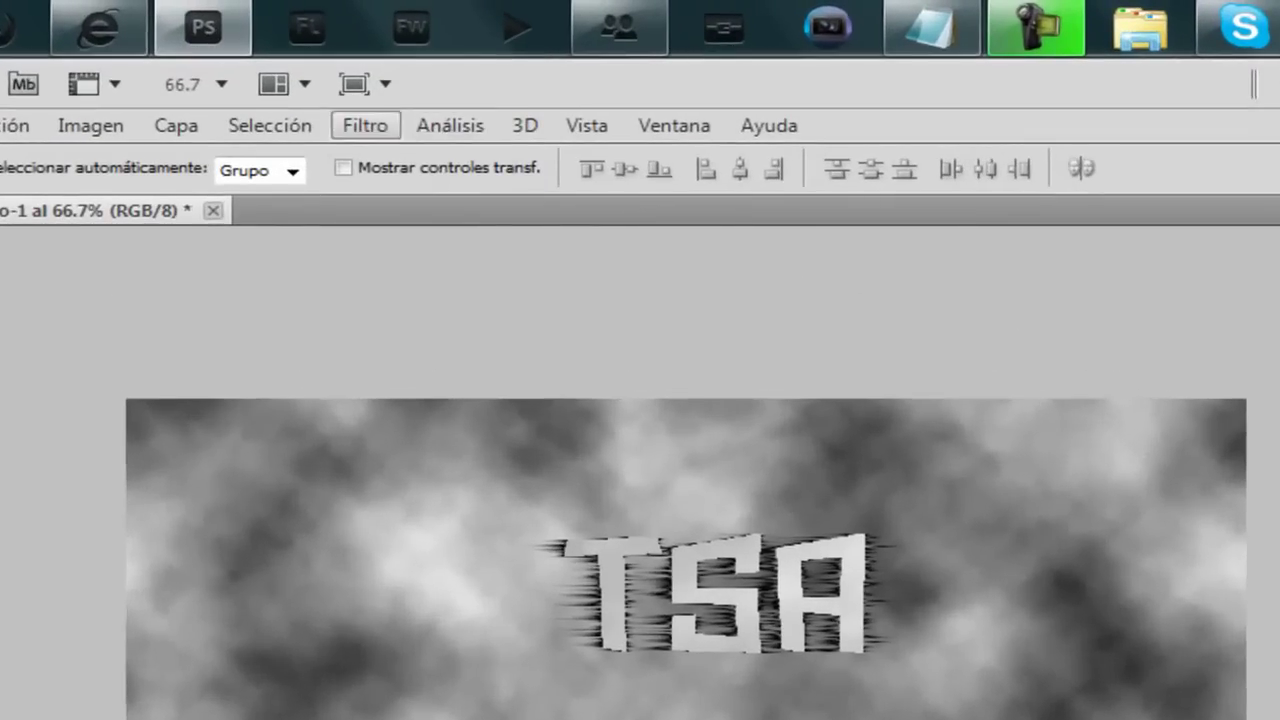
Step: Choose Extrusión from the Filtro > Estilizar menu
left_click(308, 74)
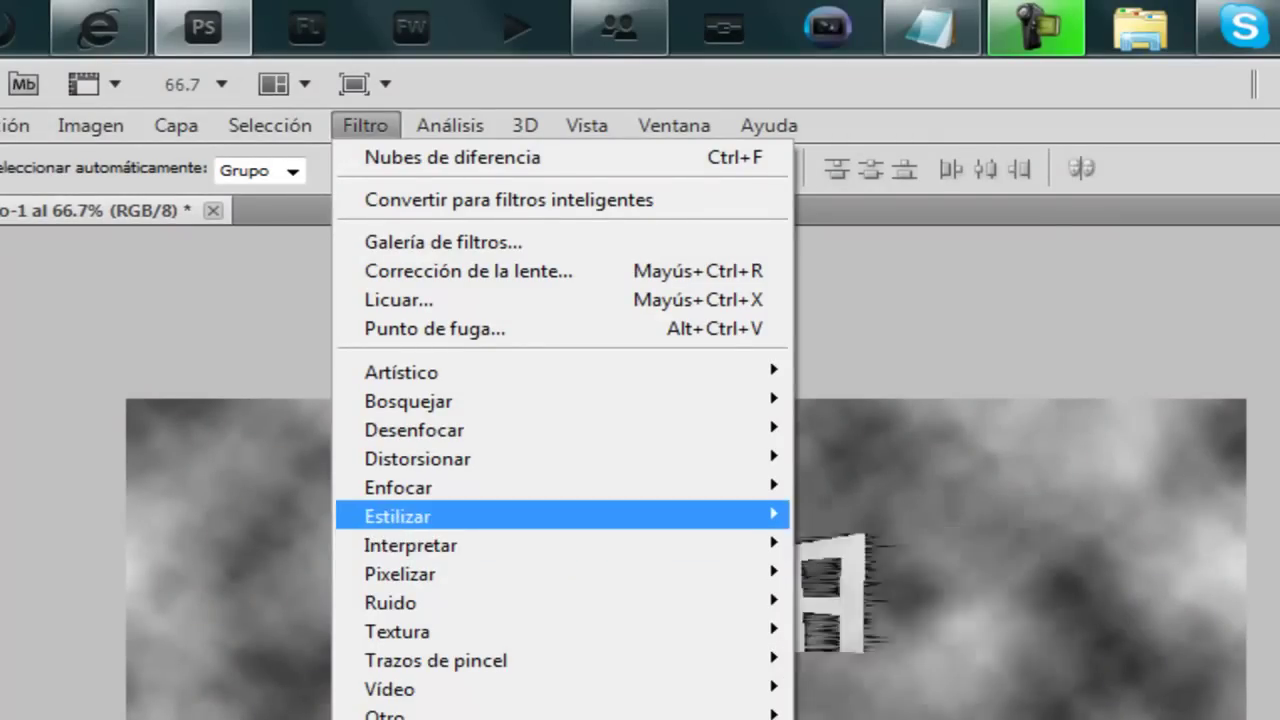
left_click(865, 601)
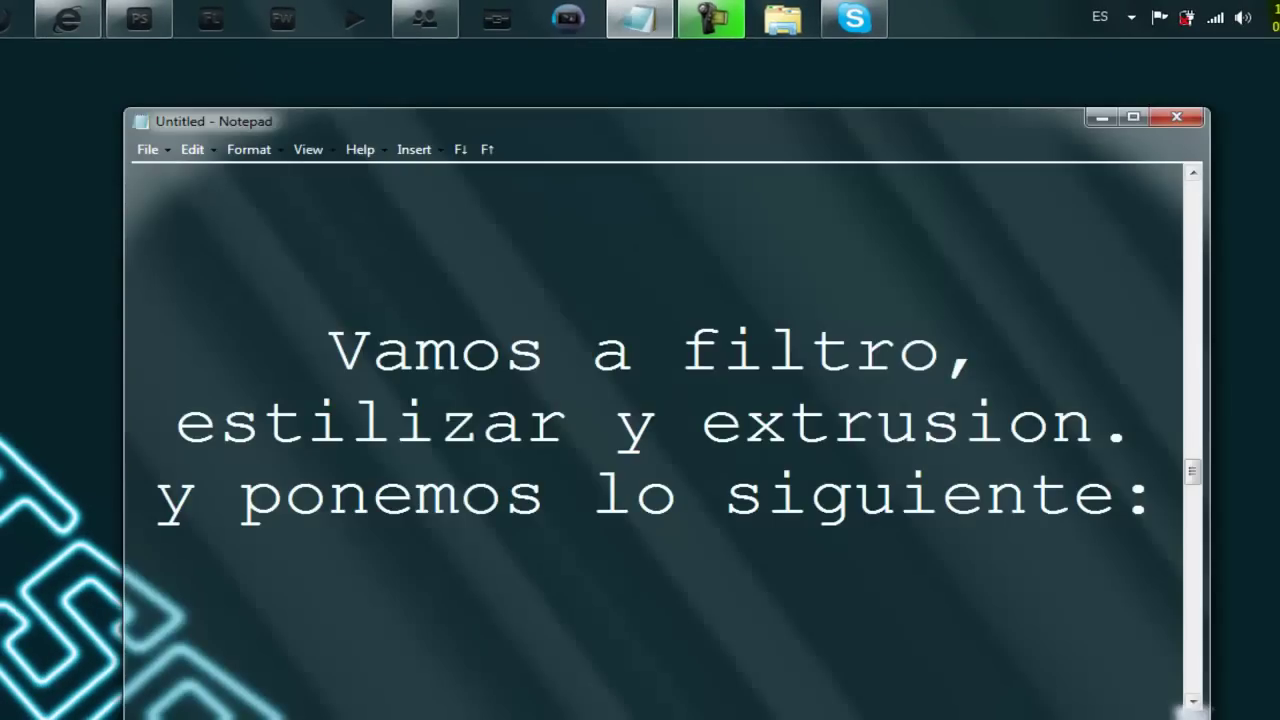
Step: Scroll the notes to the extrusion values (cubes, size 2, depth 40) and hide Notepad
scroll(655, 440, "down", 5)
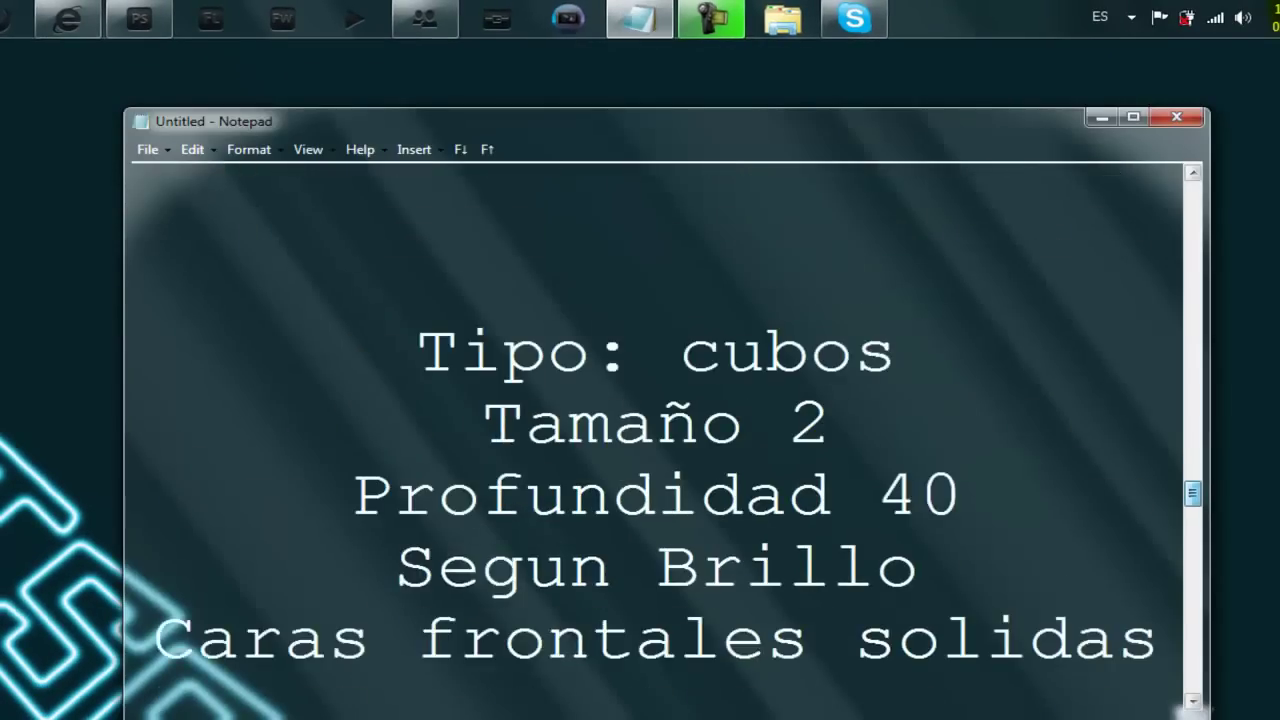
scroll(655, 470, "down", 1)
scroll(655, 430, "down", 1)
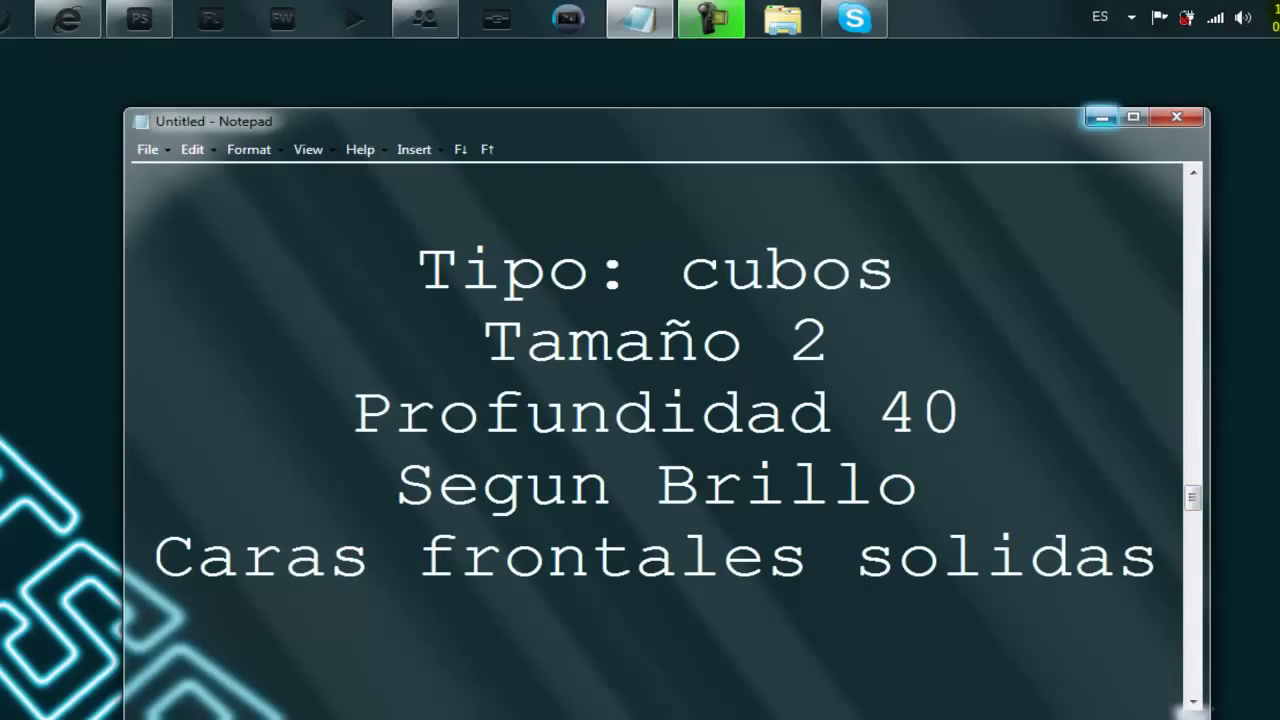
left_click(1101, 117)
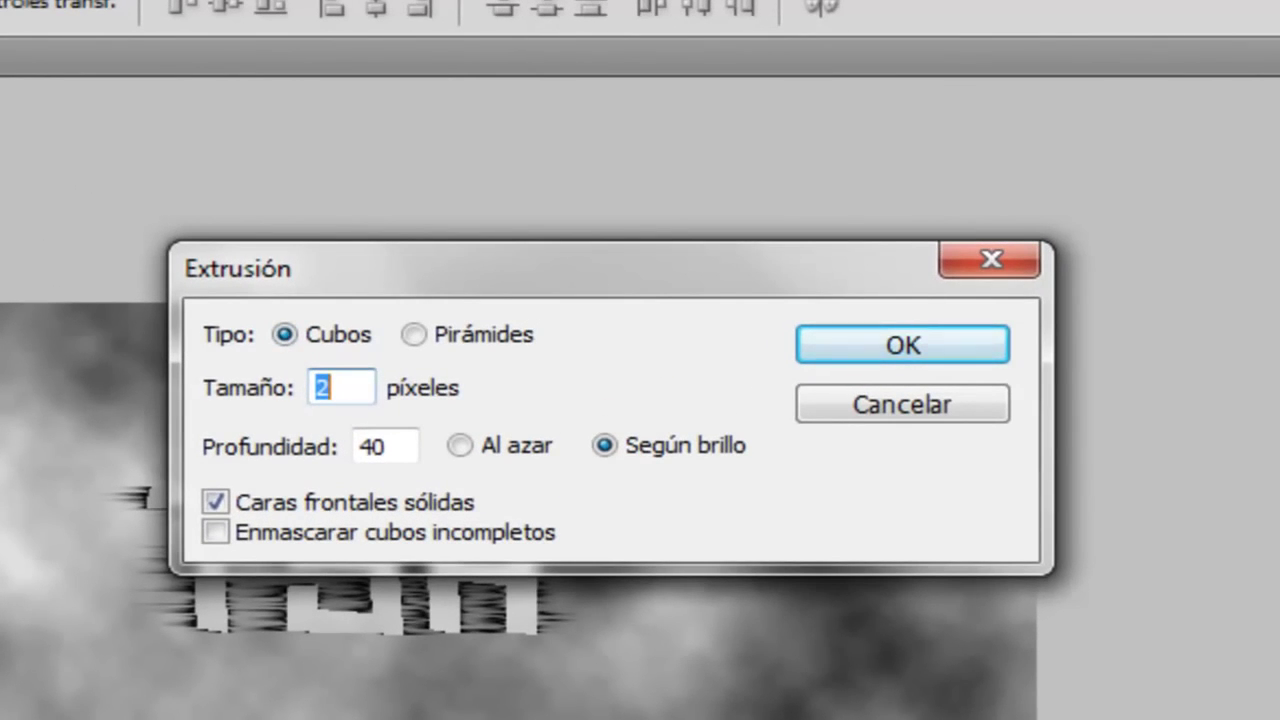
Step: Apply Extrusión with Cubos, size 2, depth 40 Según brillo, solid front faces; minimize Photoshop
double_click(373, 446)
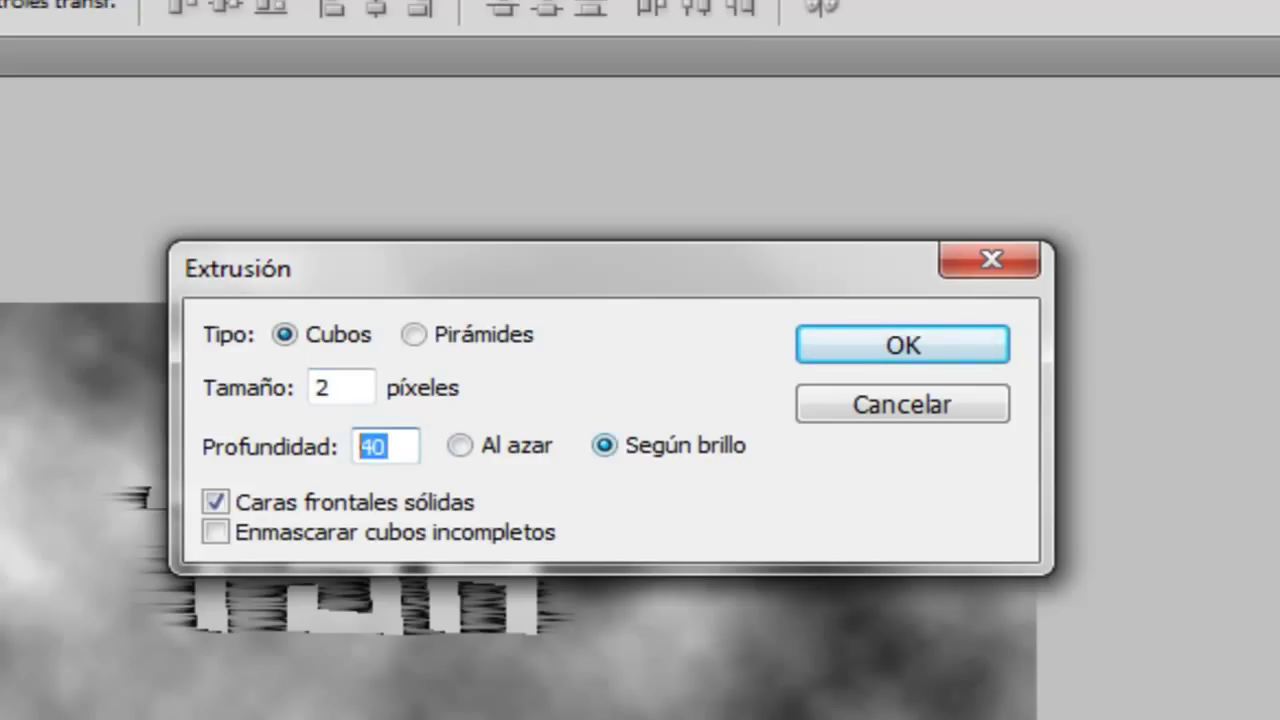
left_click(903, 345)
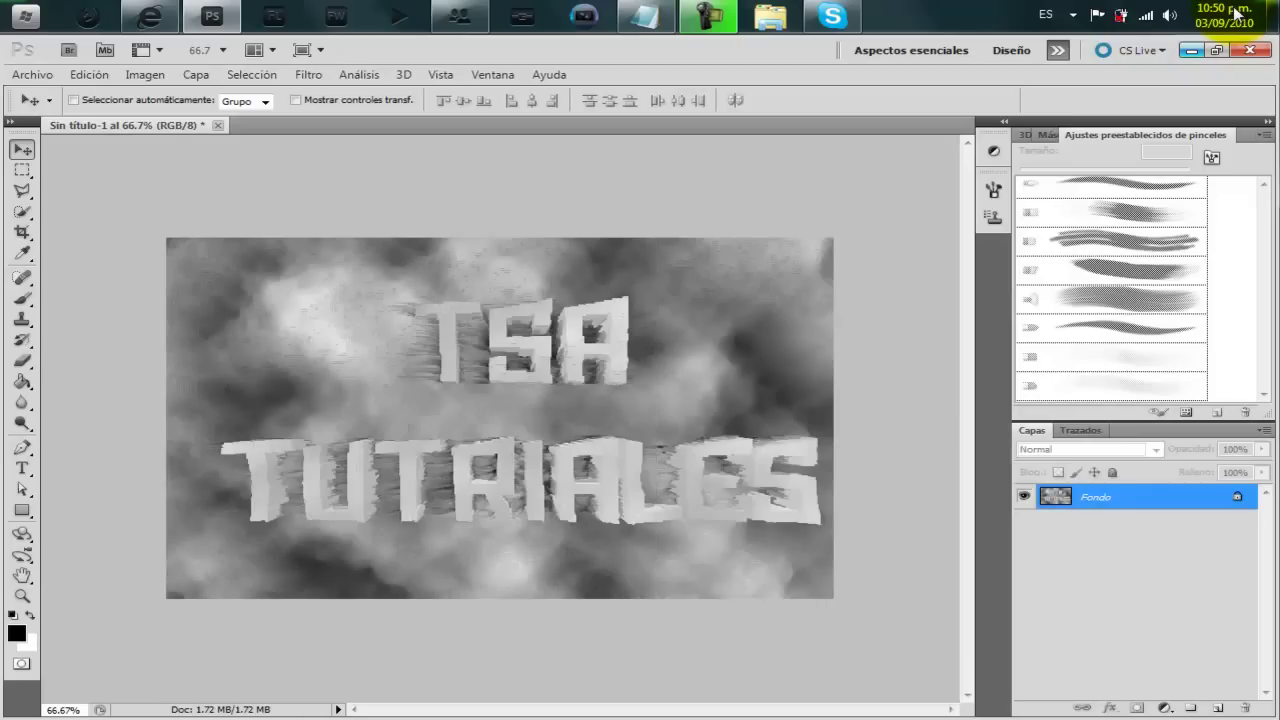
key("super+d")
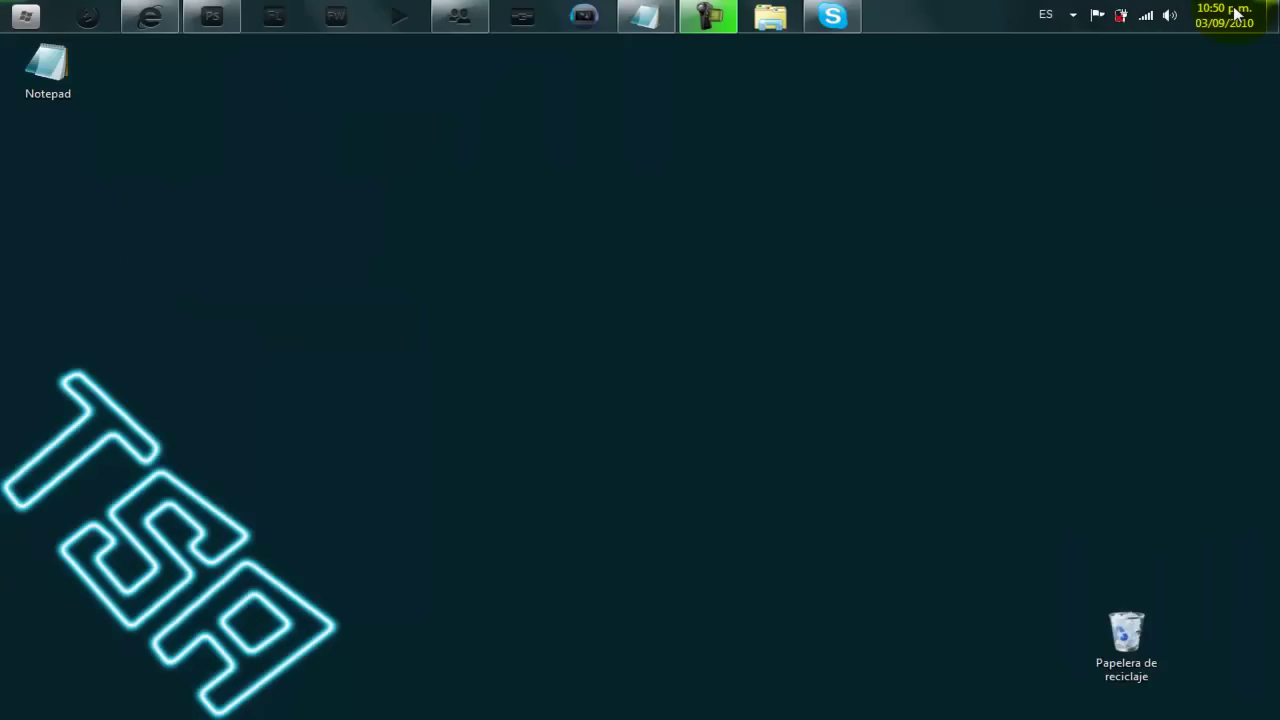
Step: Read the 'Ahora vamos a imagen, ajustes e invertir' note, then return to Photoshop
left_click(646, 16)
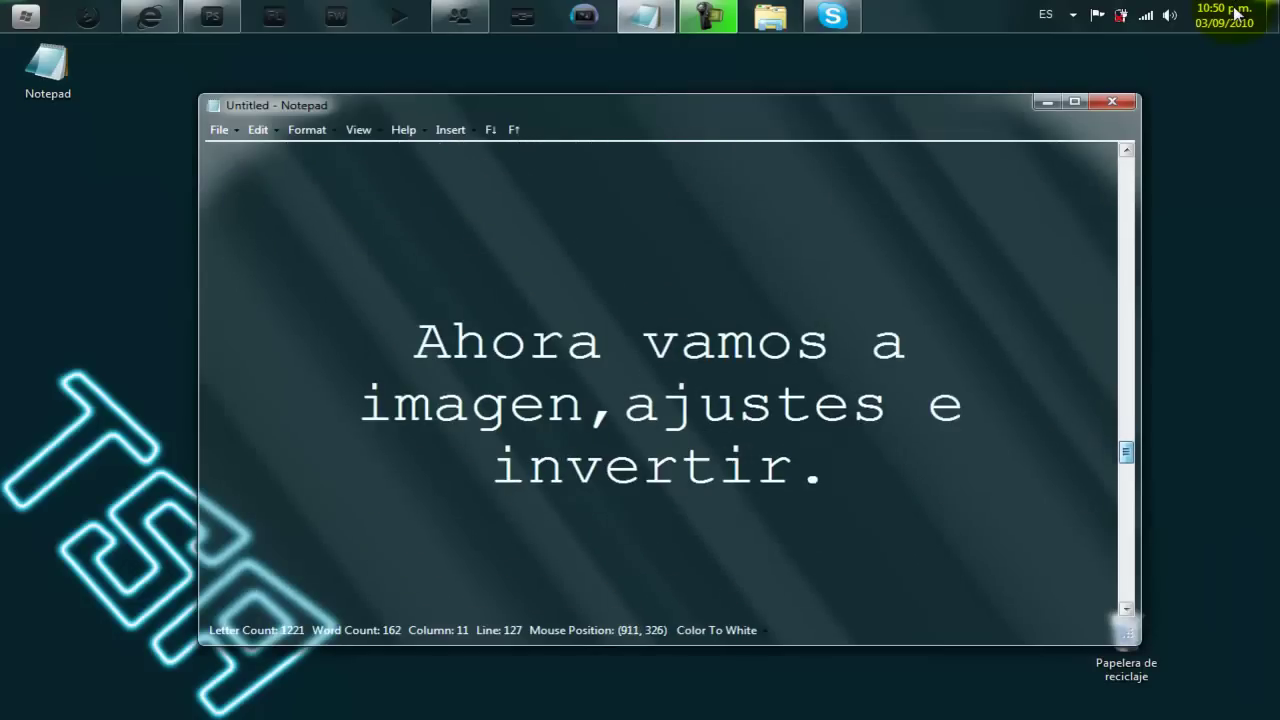
left_click(1047, 101)
left_click(212, 16)
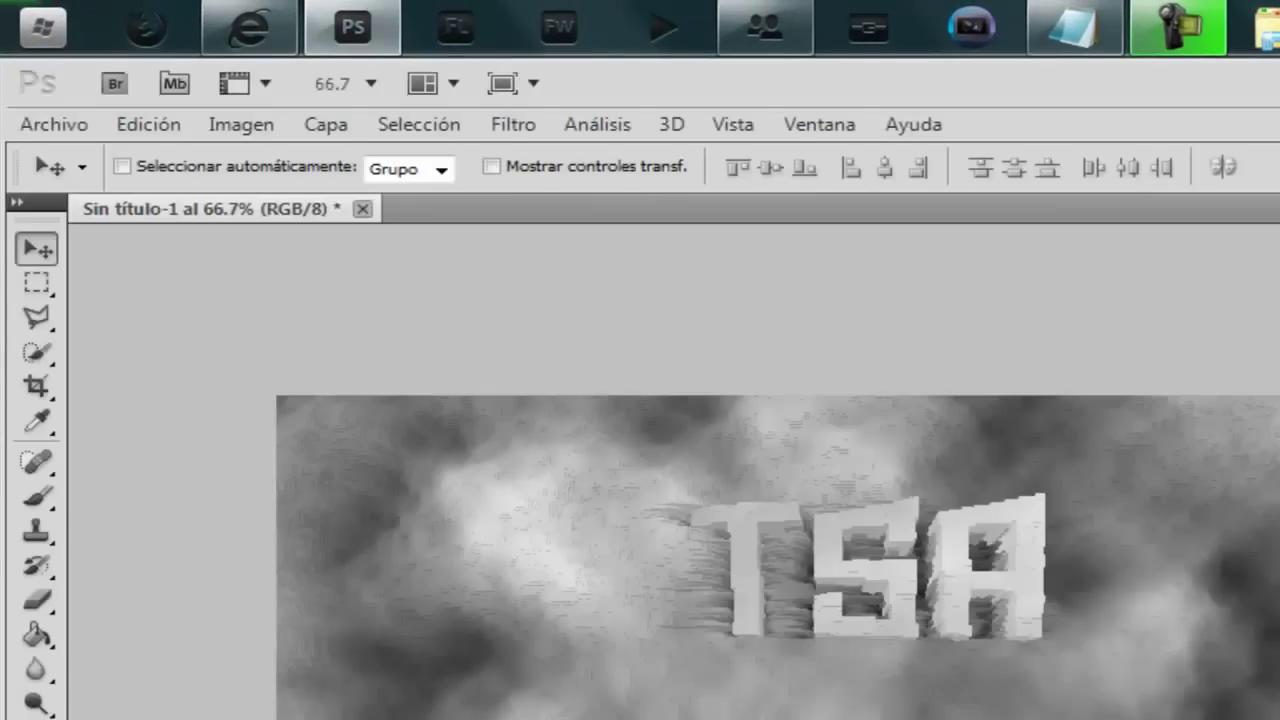
Step: Invert the image via Imagen > Ajustes > Invertir and glance at the next note
left_click(241, 124)
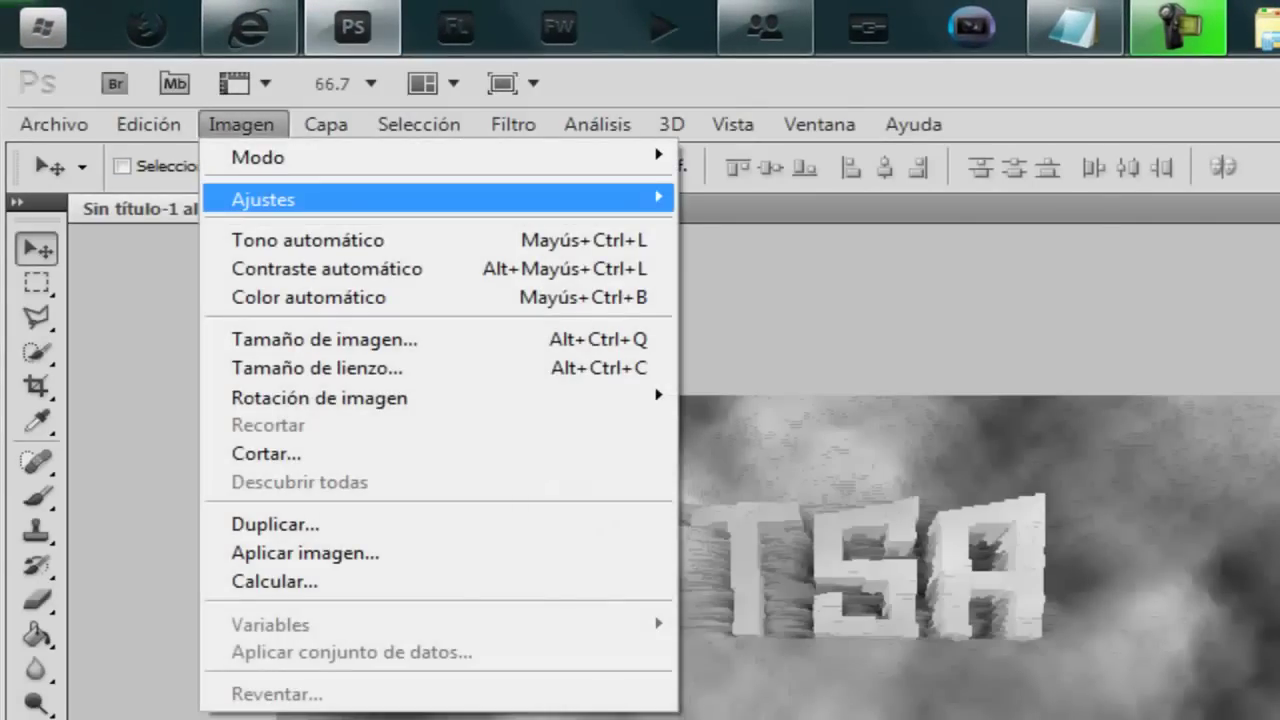
left_click(733, 510)
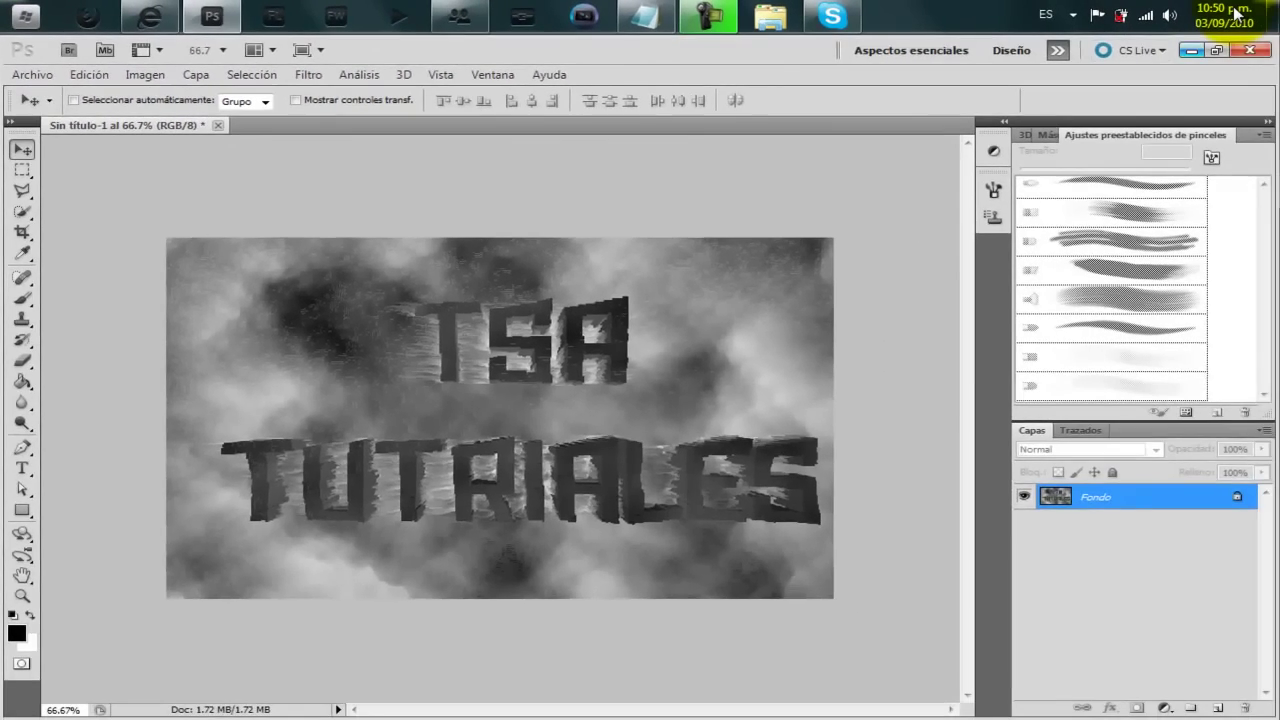
left_click(1237, 12)
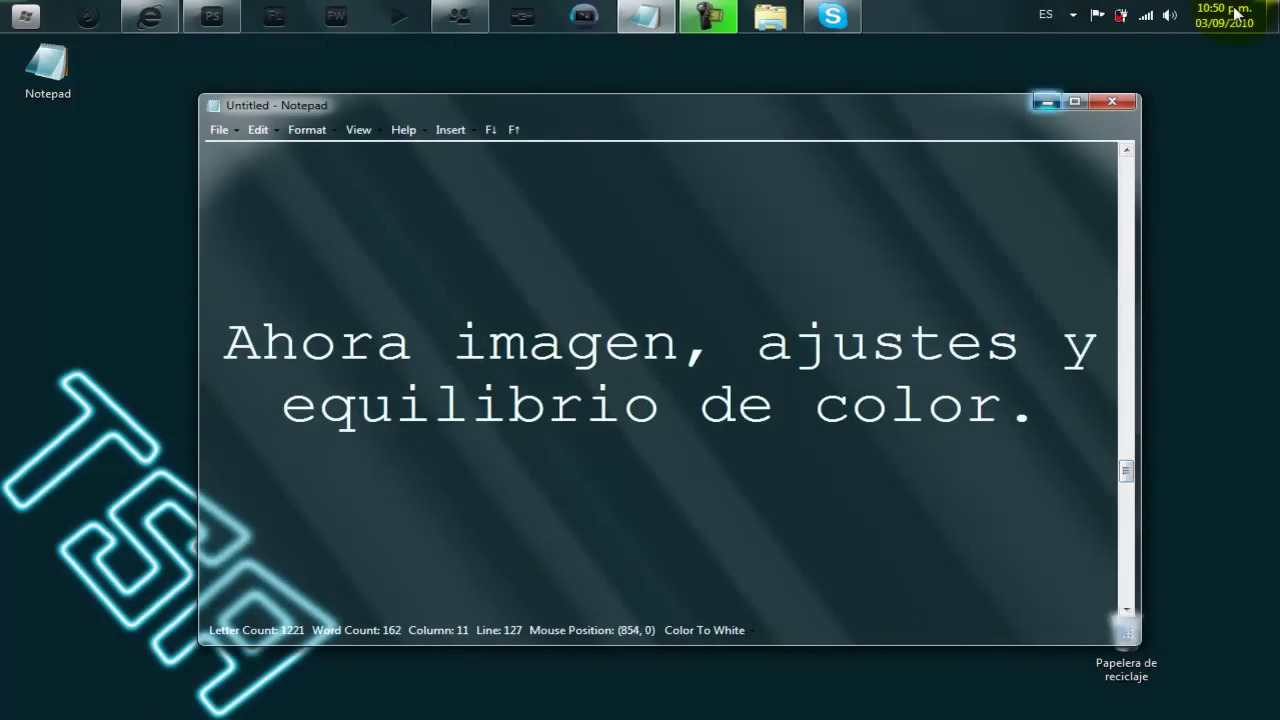
left_click(1237, 12)
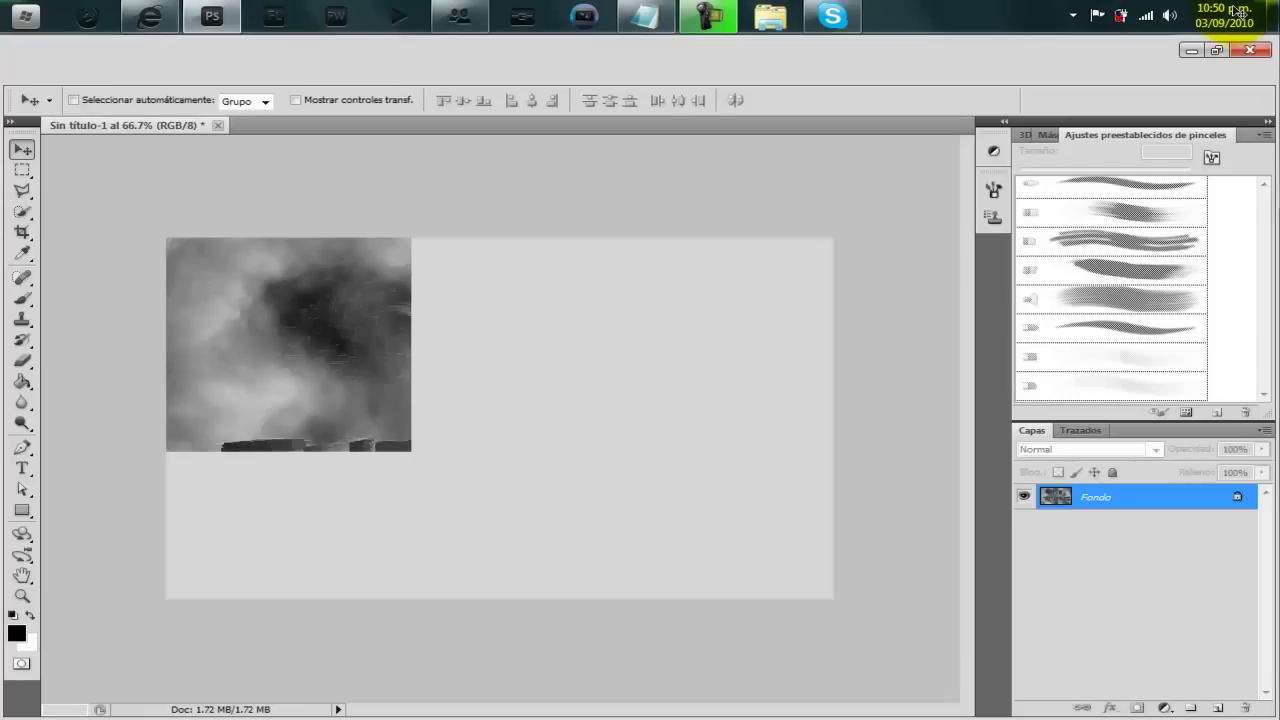
Step: Open Equilibrio de color and check the notes for midtone values 100, 0, -40
left_click(145, 74)
mouse_move(188, 142)
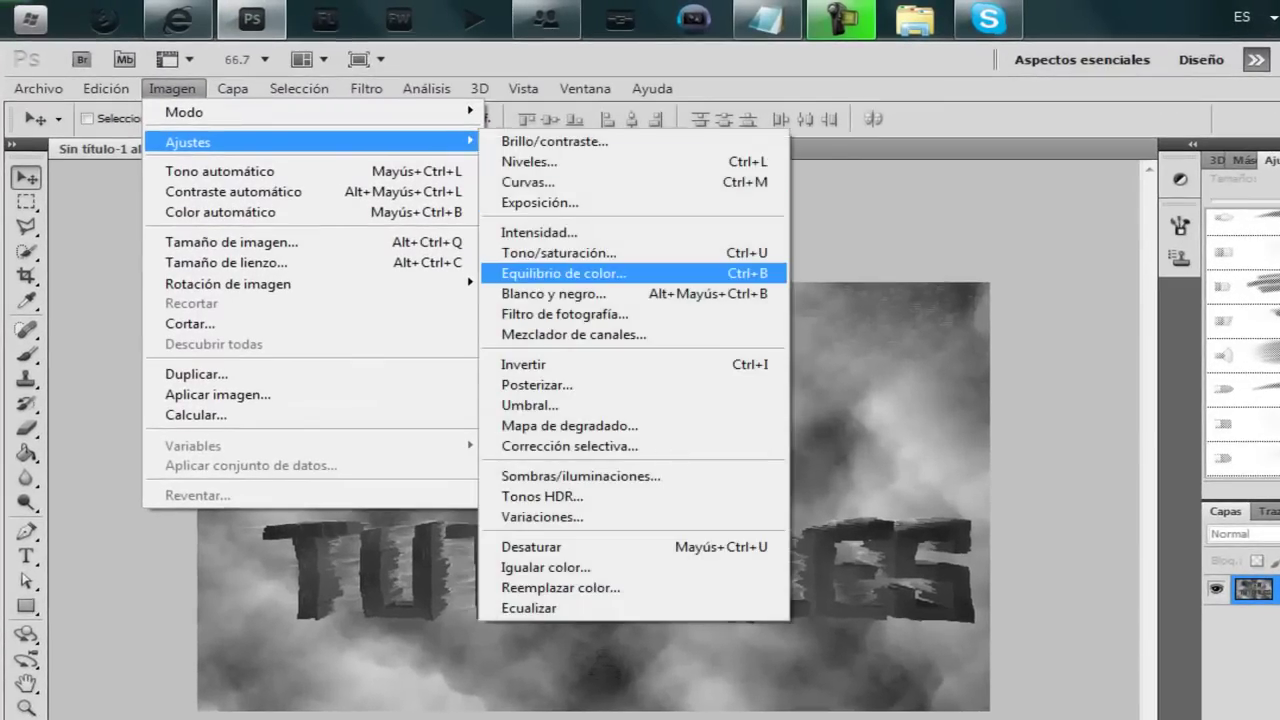
left_click(563, 273)
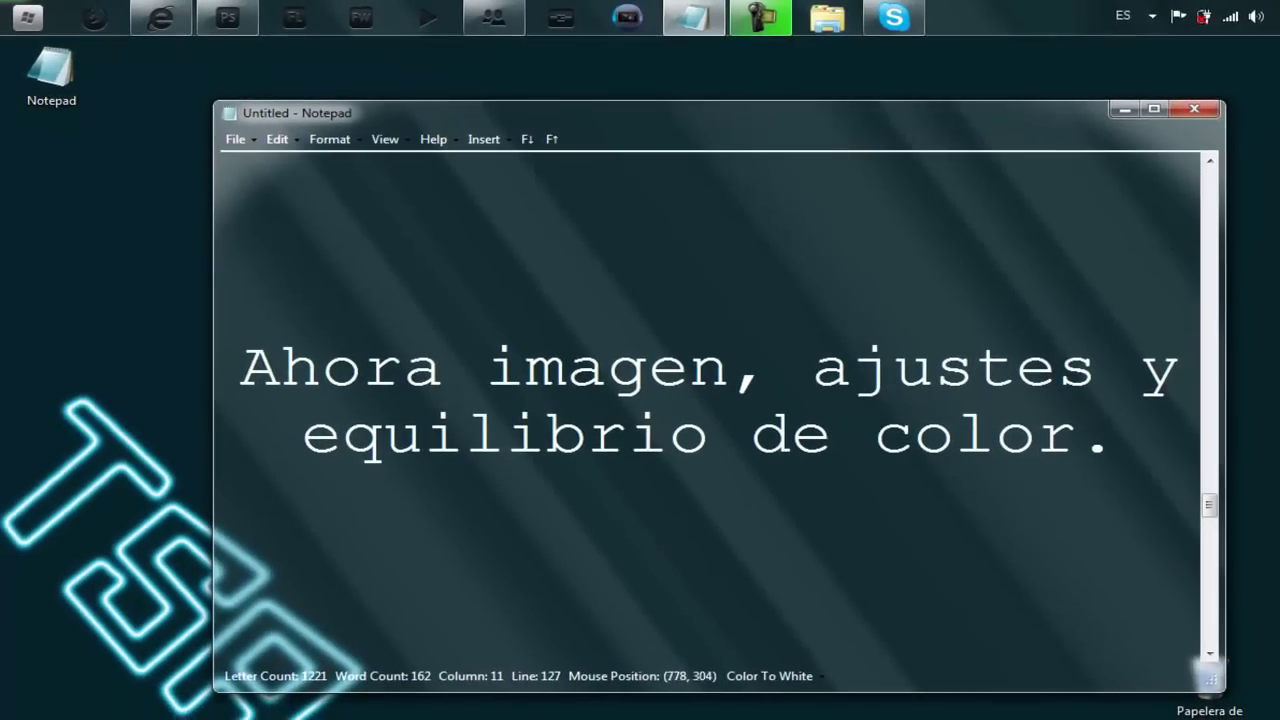
scroll(707, 400, "down", 2)
scroll(707, 400, "down", 1)
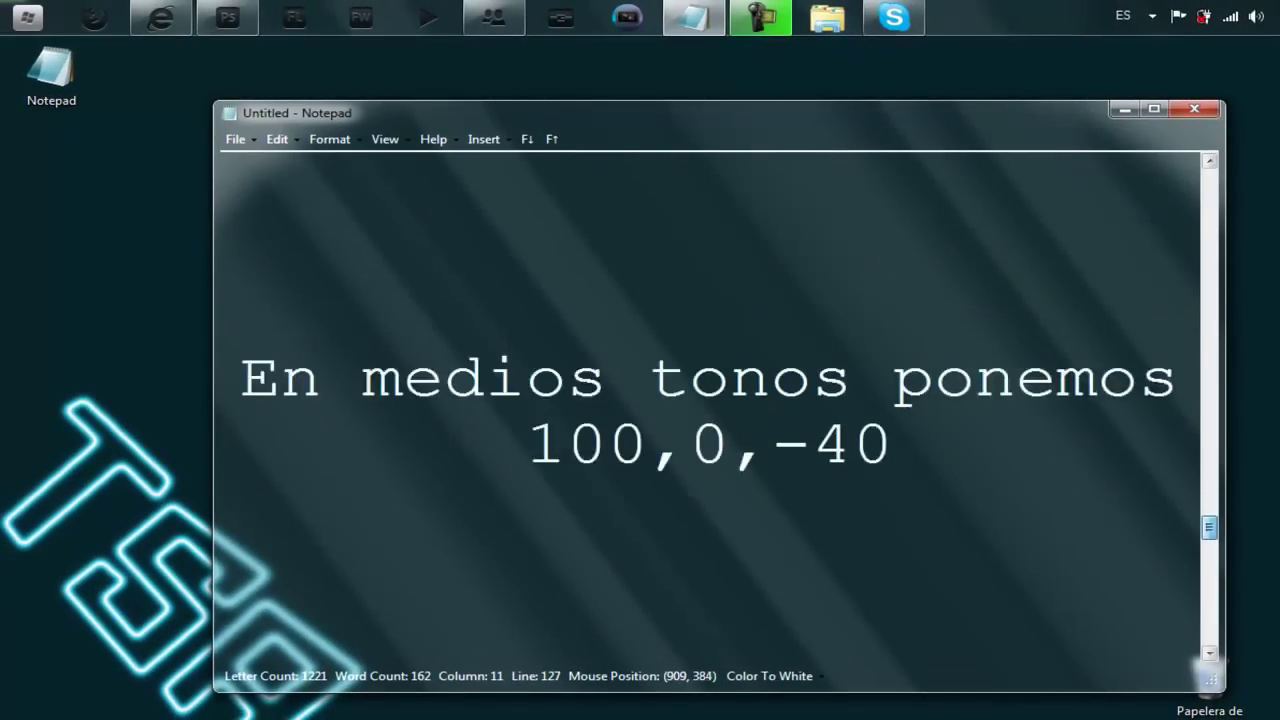
scroll(707, 400, "down", 1)
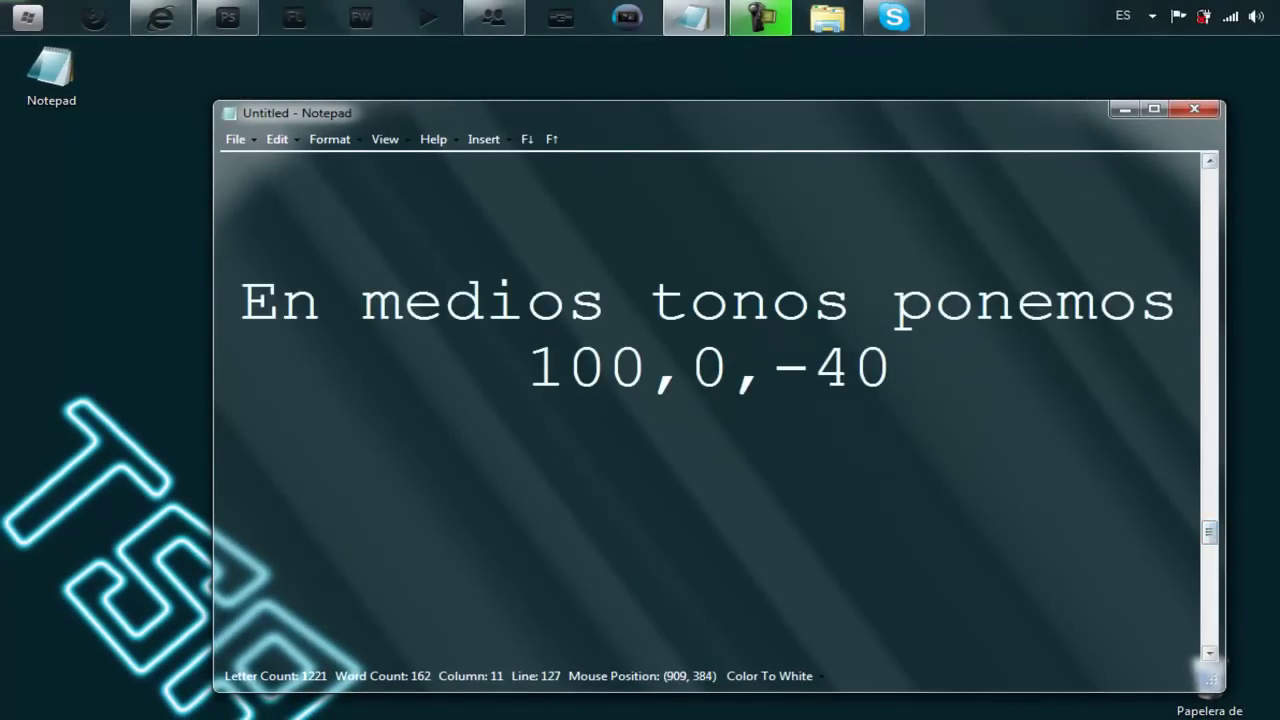
left_click(1124, 108)
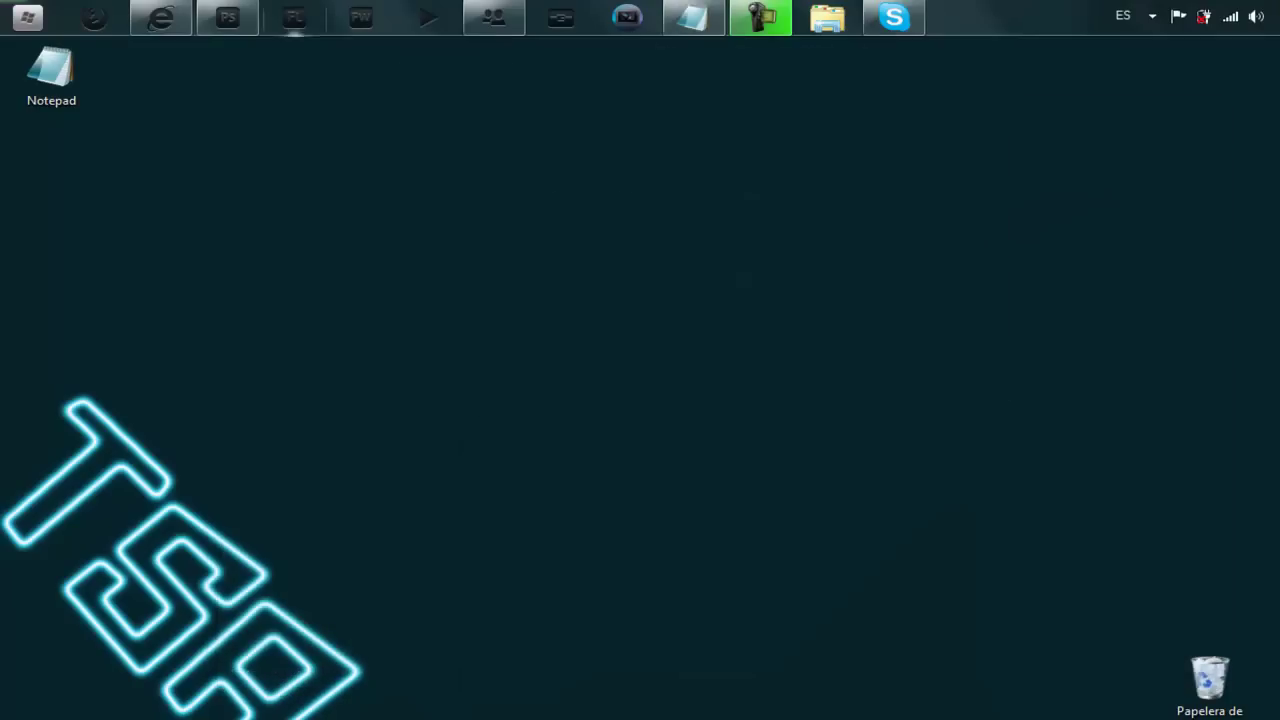
Step: Set the midtone colour balance levels to 100, 0, -40, then minimize Photoshop
left_click(228, 17)
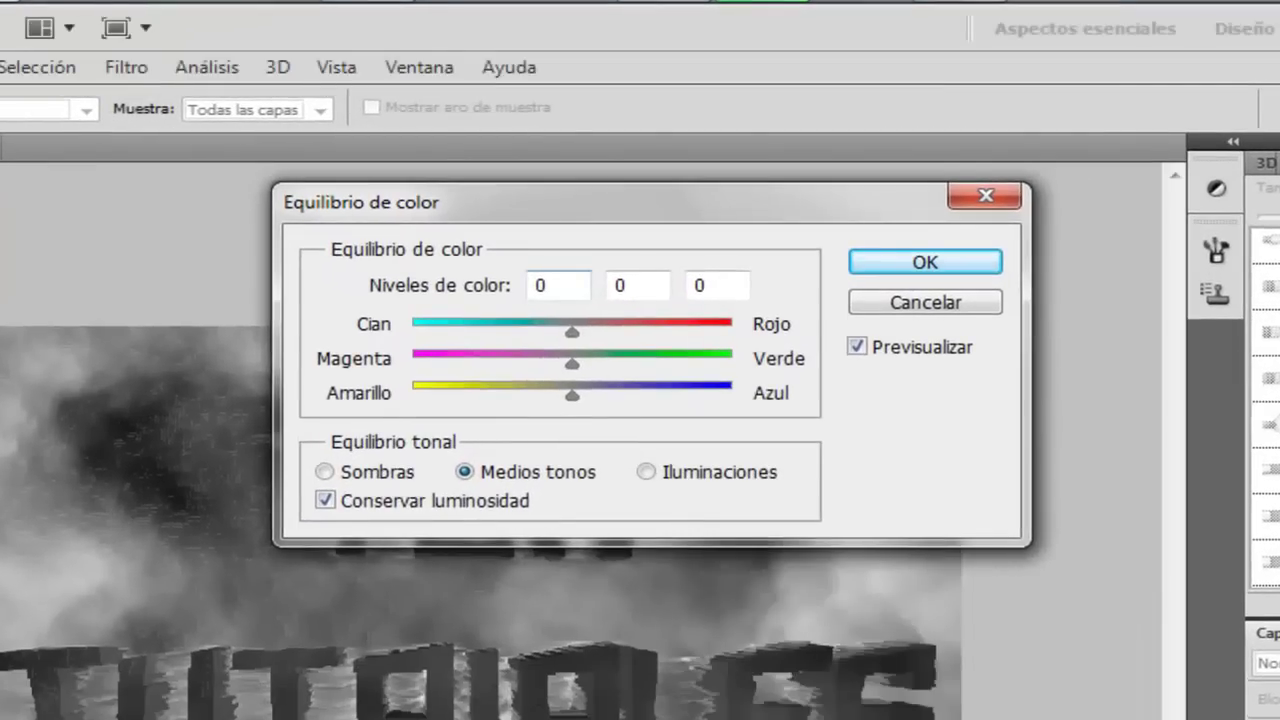
type("100")
key("Tab")
key("Tab")
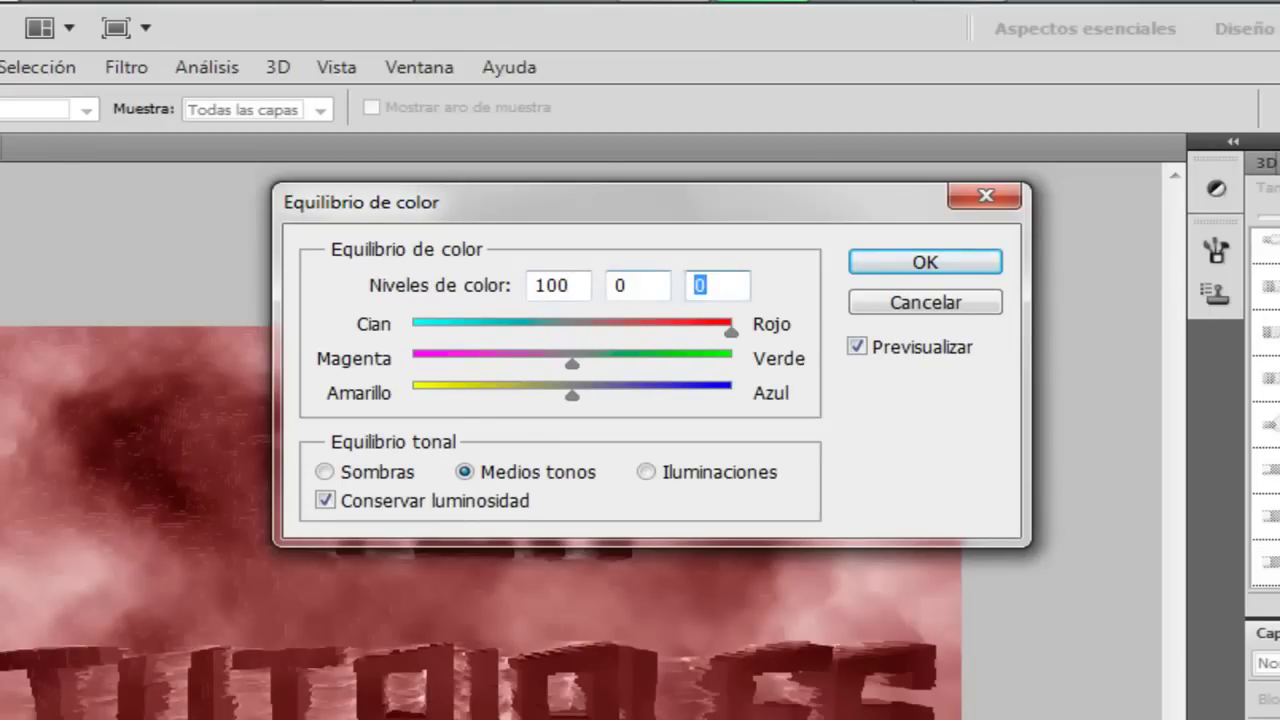
type("40")
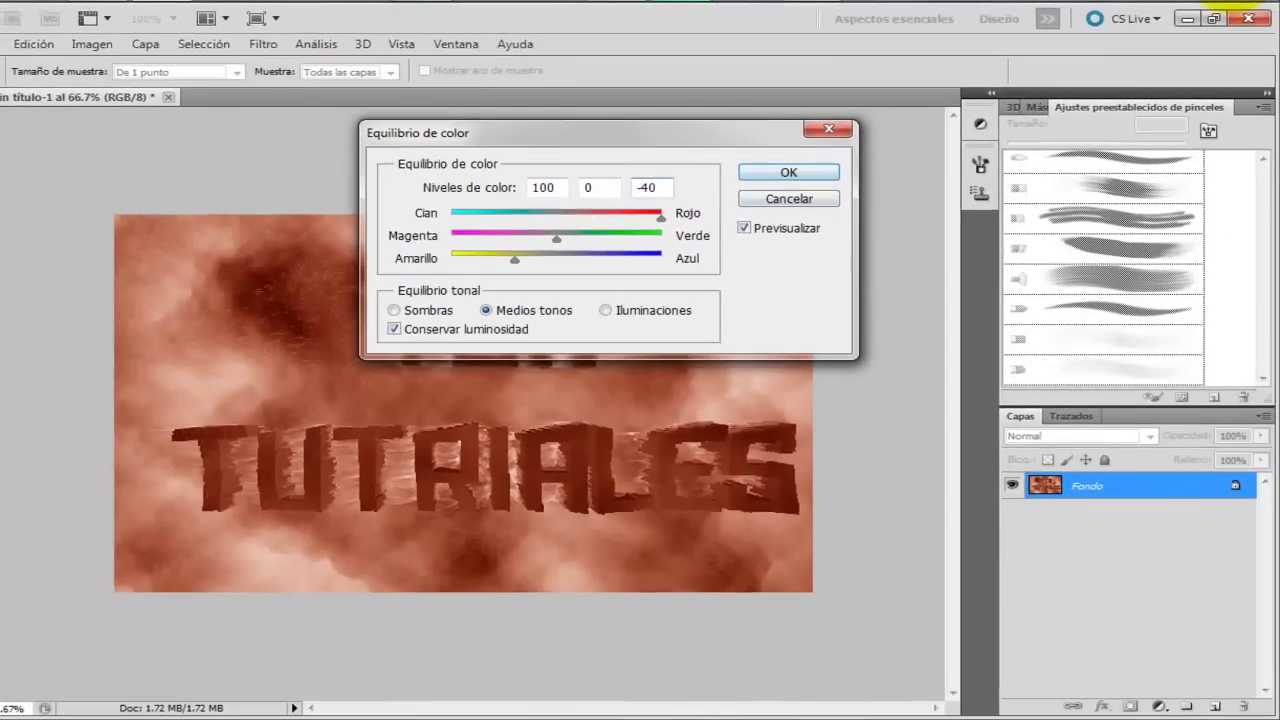
left_click(1187, 18)
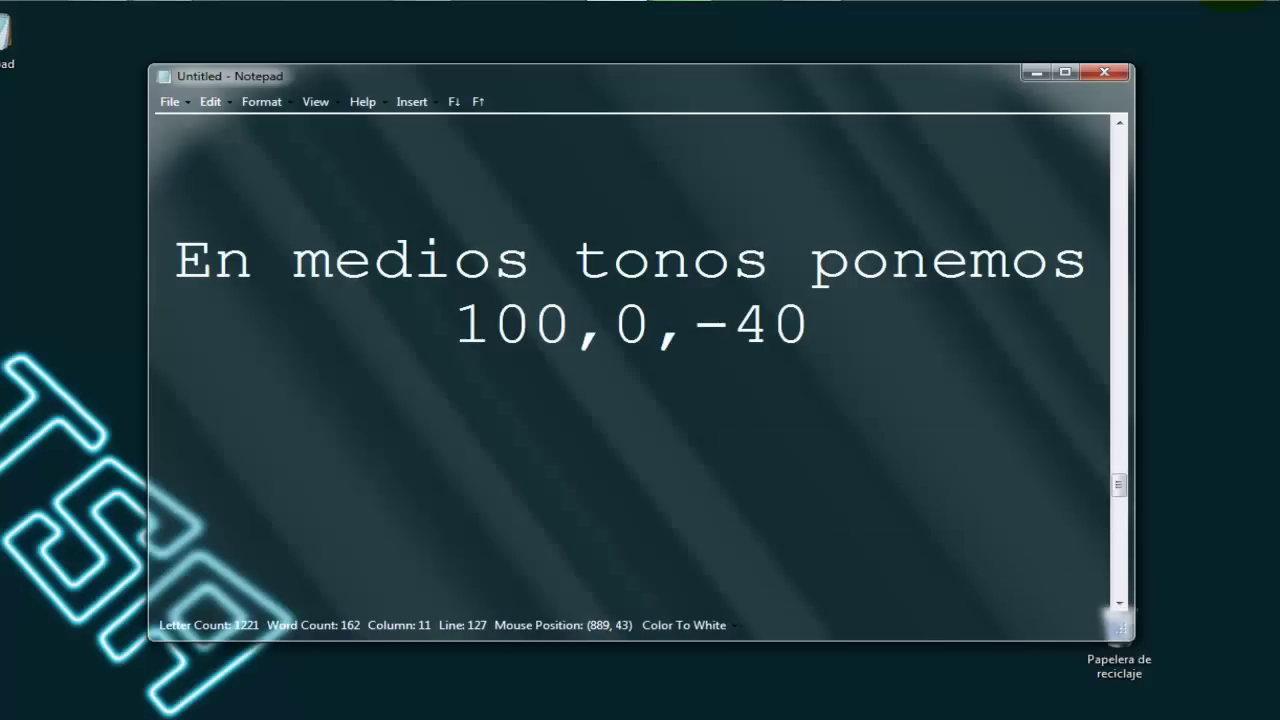
Step: Scroll Notepad to the 'En sombras' 70, 0, -70 note, then minimize Notepad
scroll(640, 370, "down", 3)
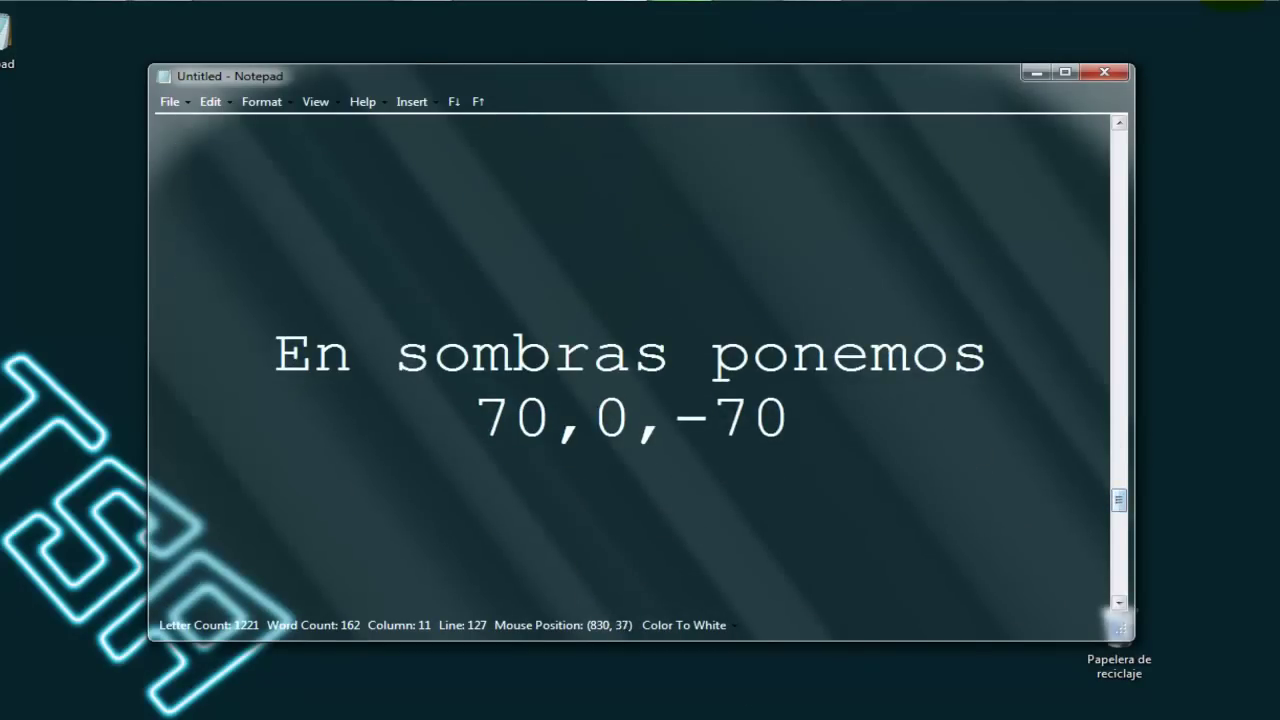
left_click(1037, 72)
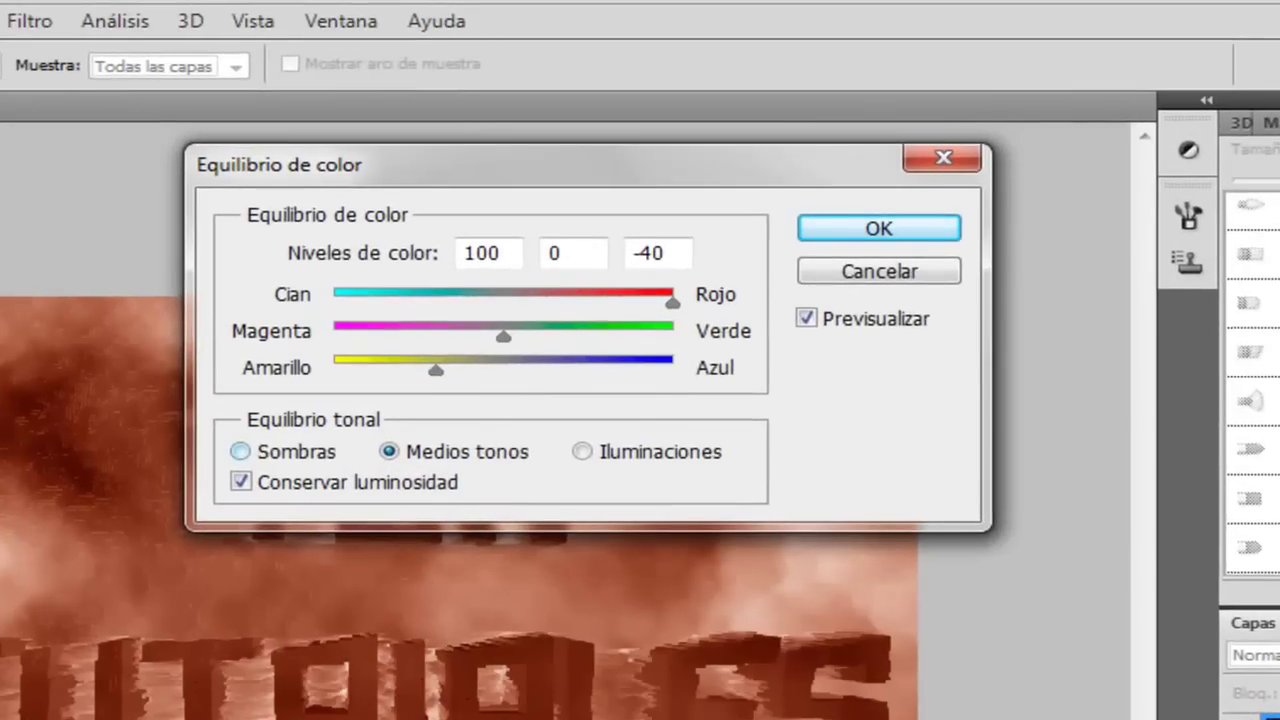
Step: Enter shadow colour balance levels 70, 0, -70 in Equilibrio de color
left_click(240, 451)
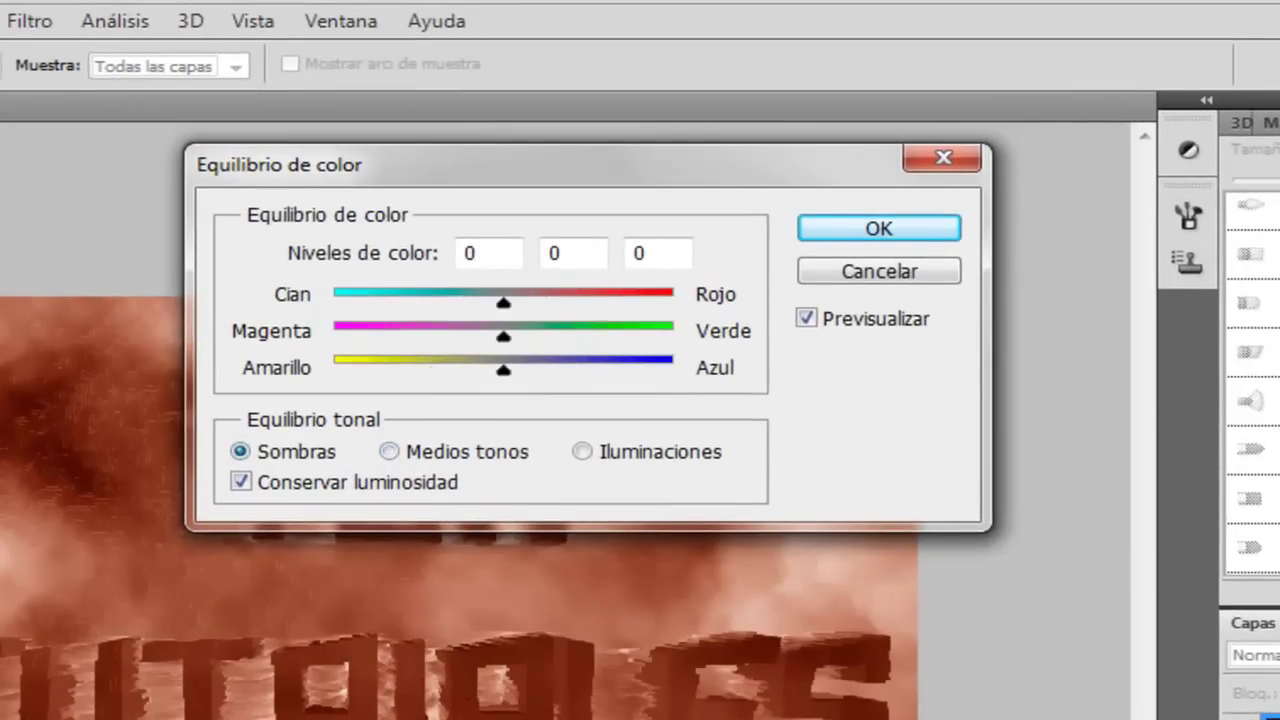
double_click(470, 253)
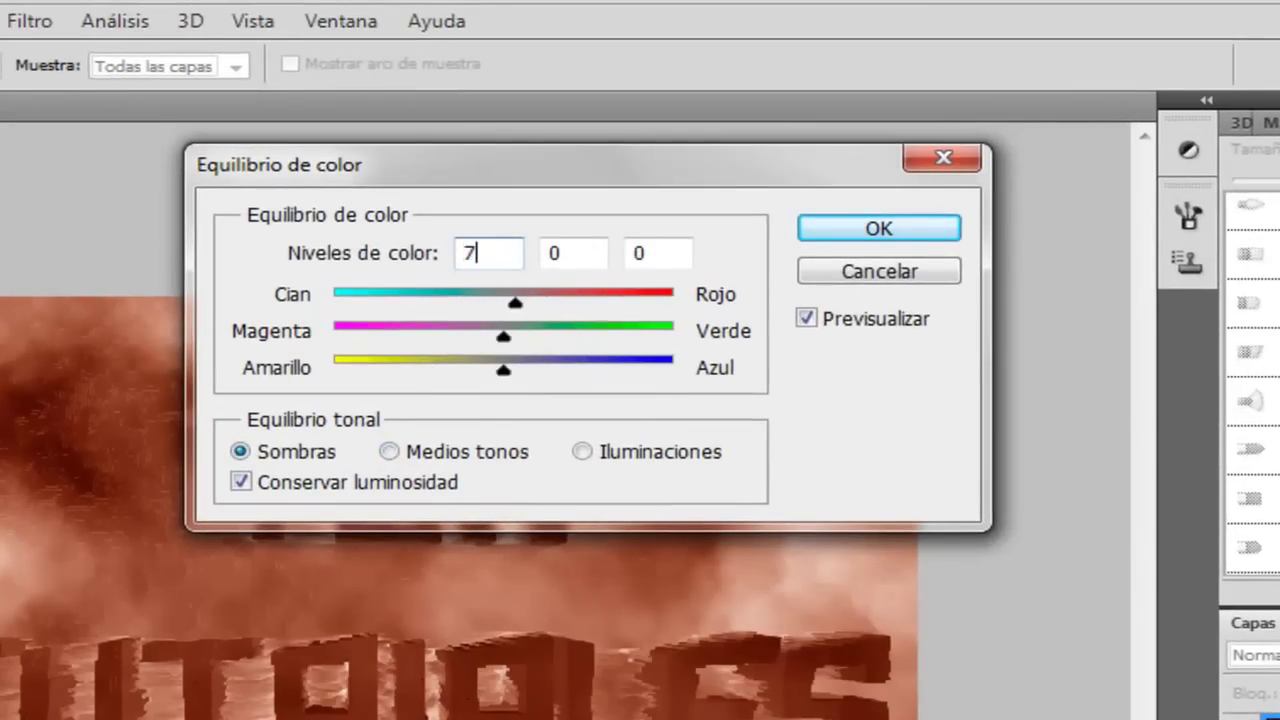
type("70")
double_click(640, 253)
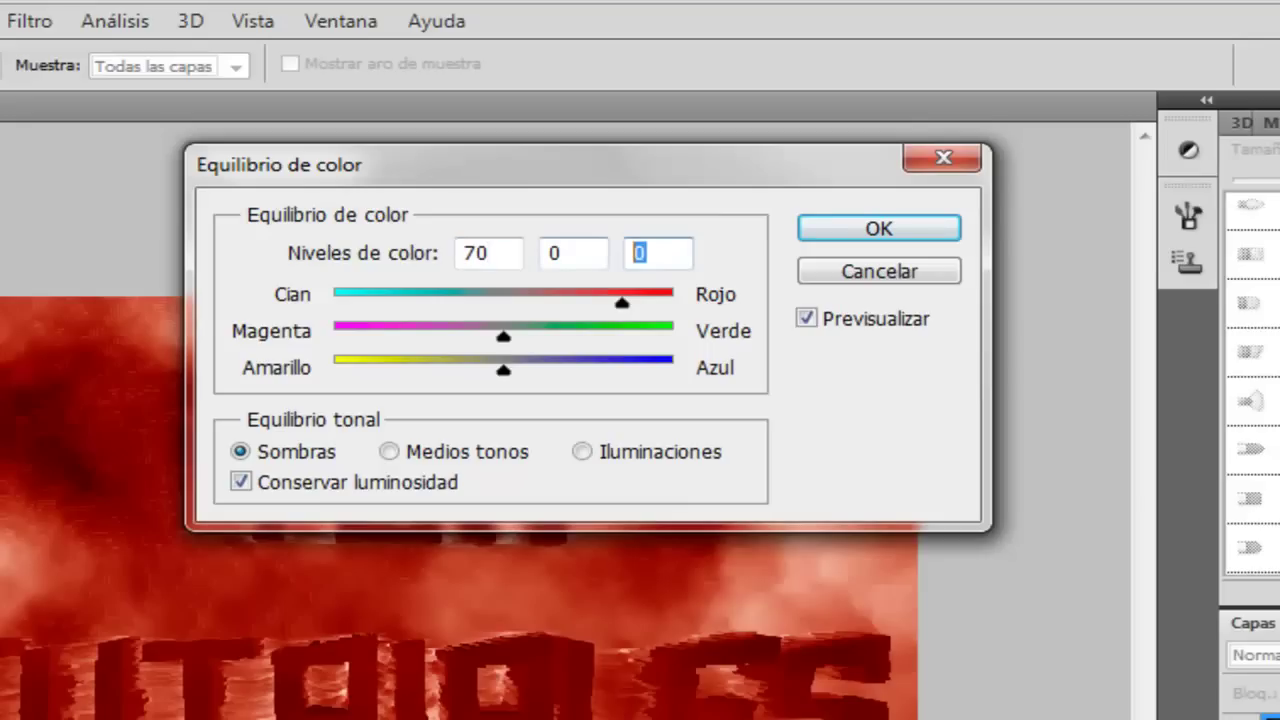
type("-70")
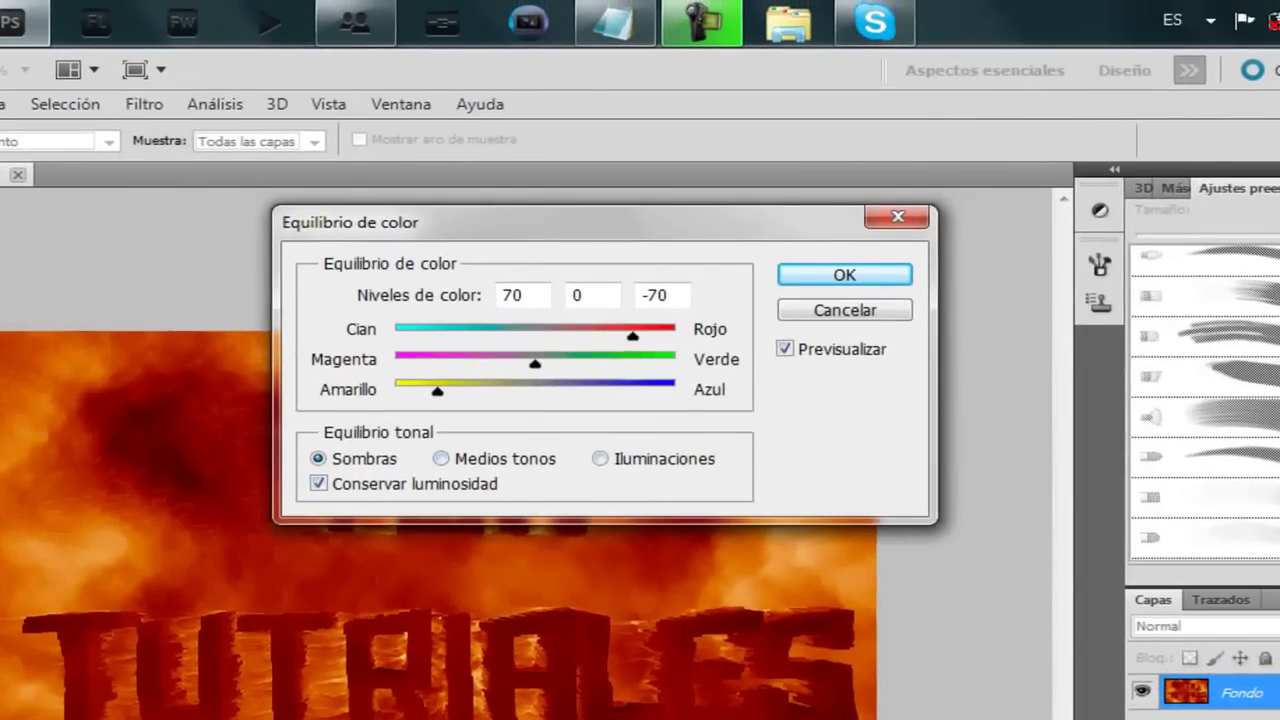
Step: Apply a highlights colour balance of 80, 0, -40, then minimize Photoshop
left_click(600, 458)
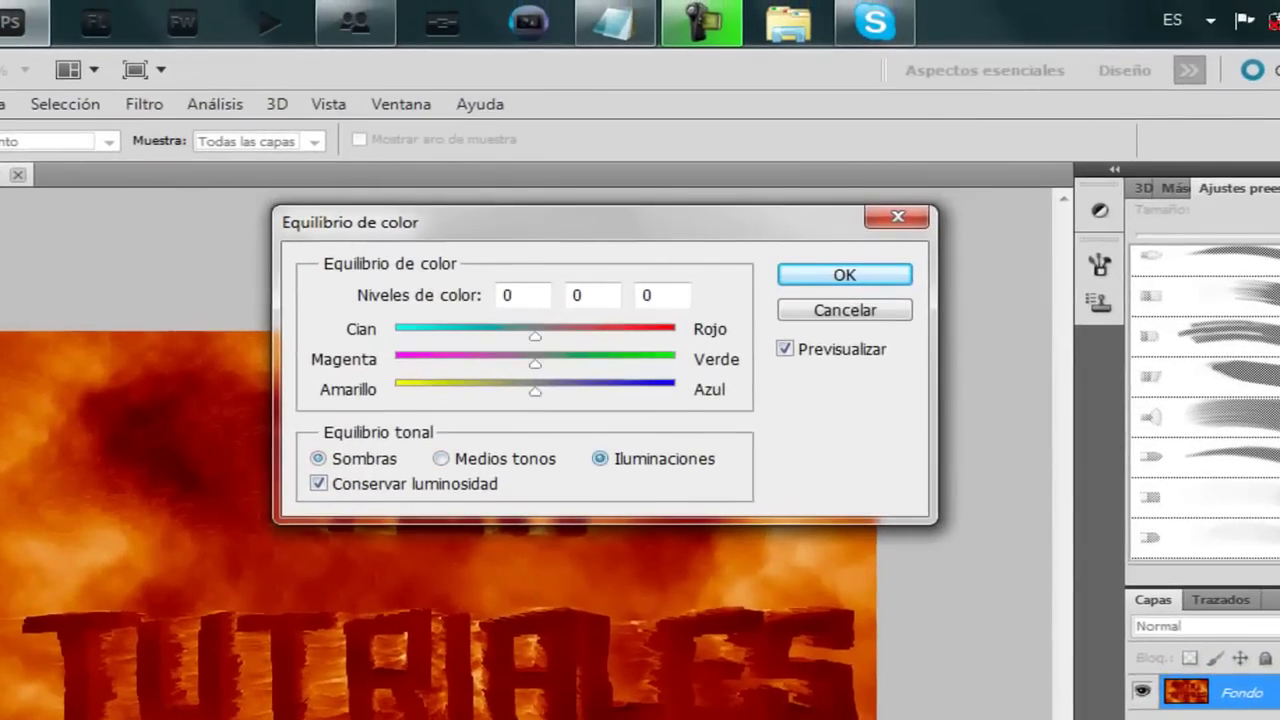
left_click(522, 295)
type("80")
left_click(662, 295)
type("4")
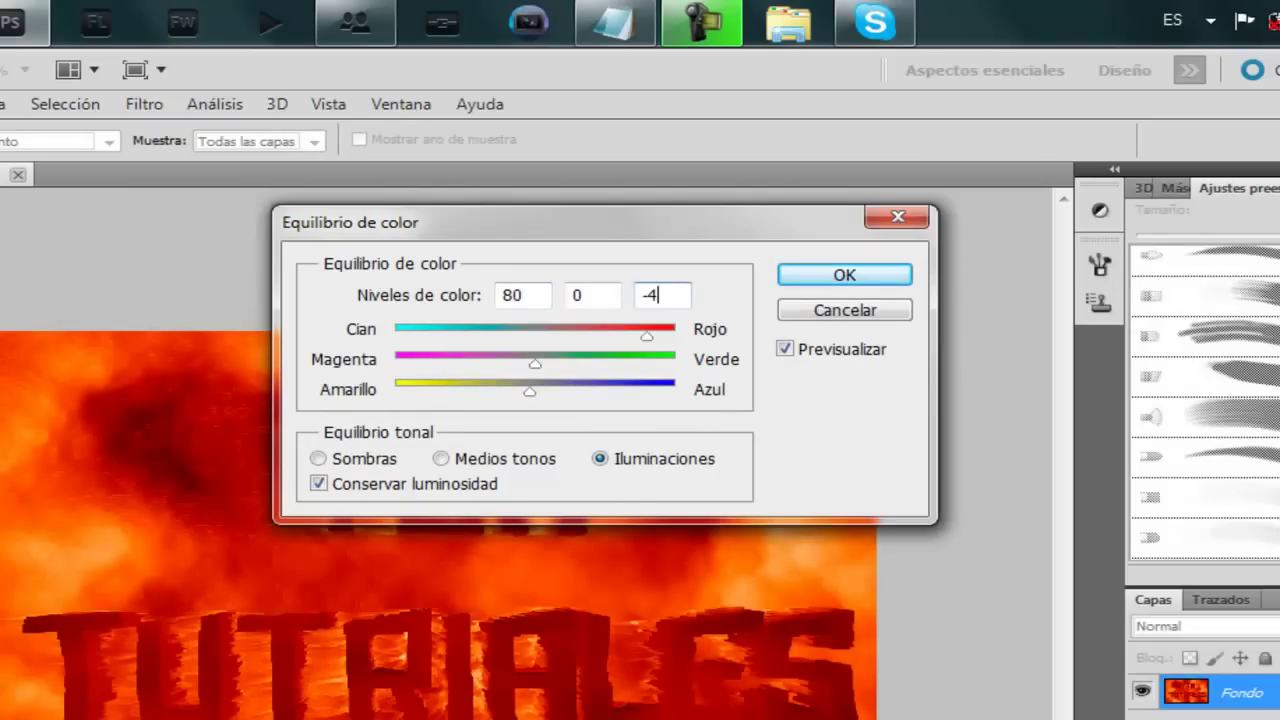
type("0")
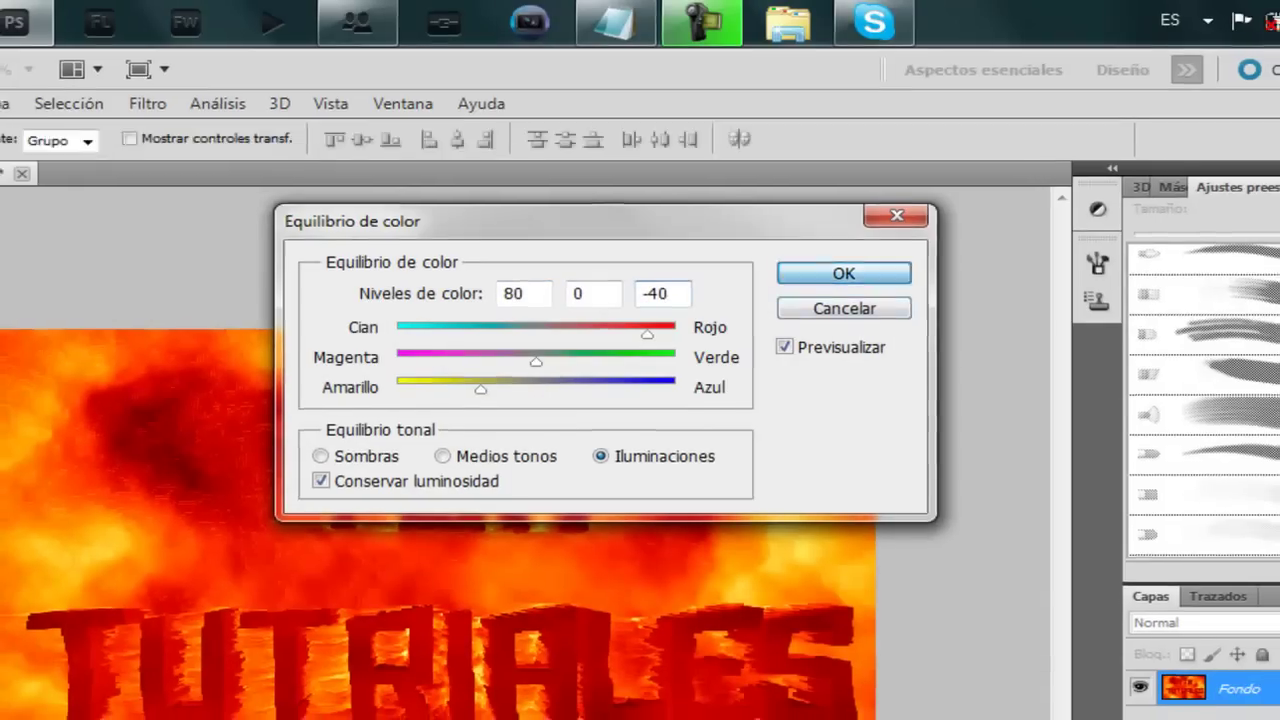
key("Return")
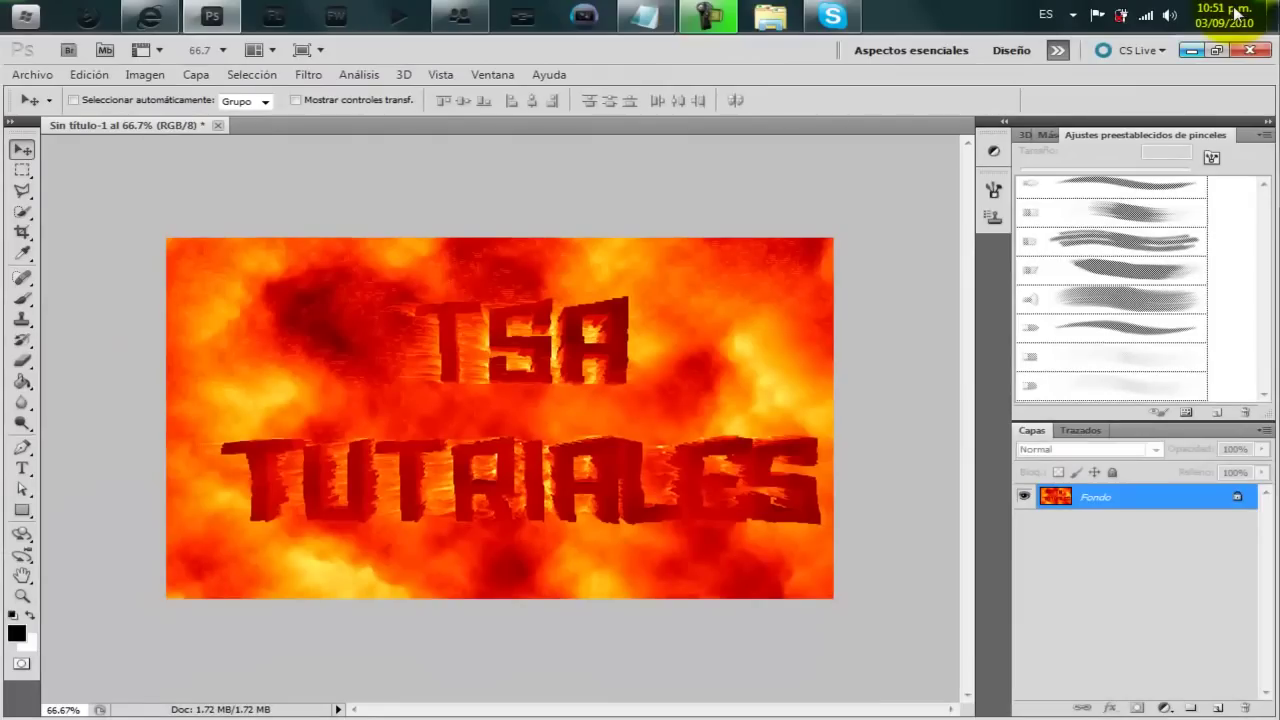
key("super+d")
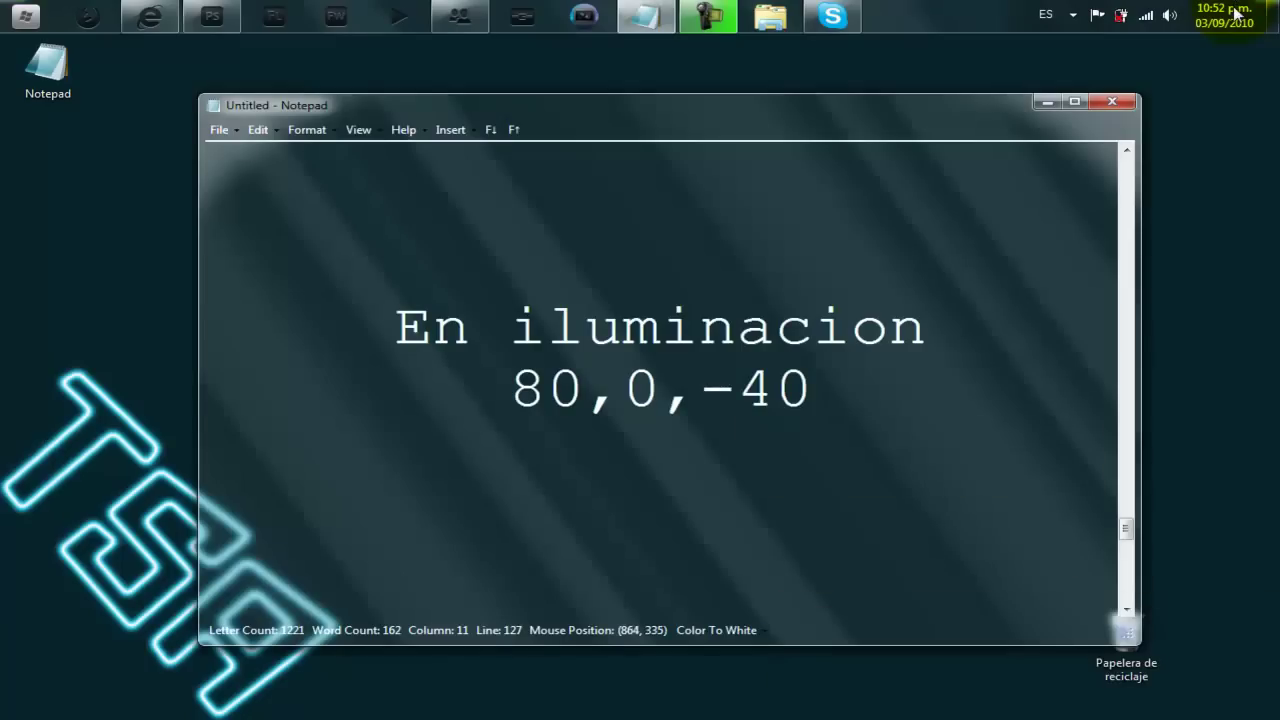
Step: Scroll Notepad to the final Luz suave / Color automático note, then close Notepad
scroll(1238, 14, "down", 2)
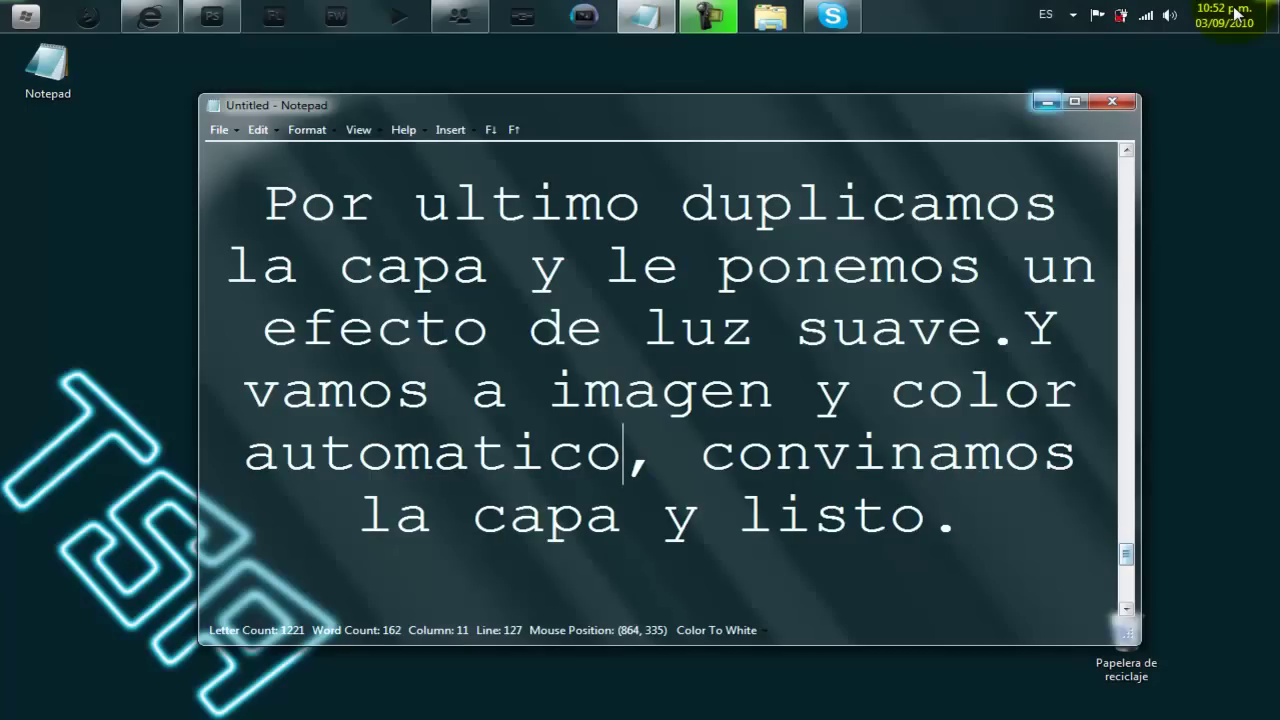
key("alt+F4")
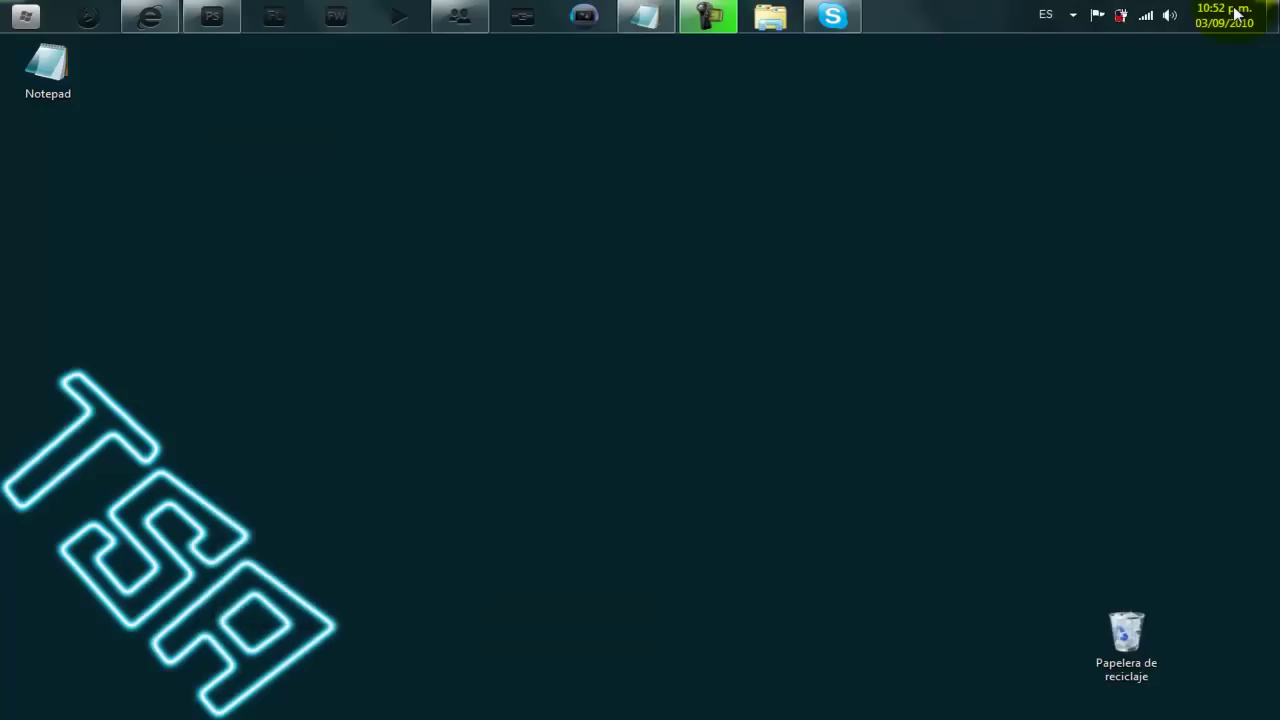
Step: Duplicate the Fondo layer as 'Fondo copia' and set its blend mode to Luz suave
key("super+t")
key("Right")
key("Return")
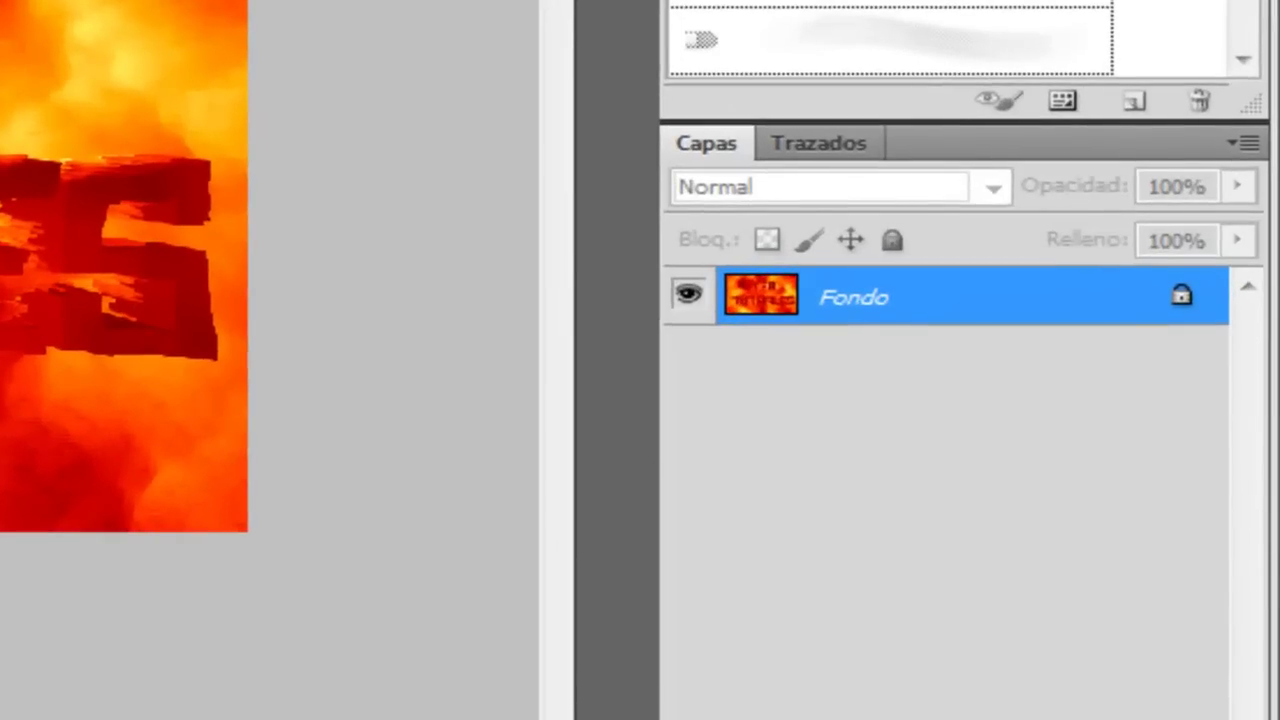
left_click_drag(860, 297, 860, 715)
key("ctrl+j")
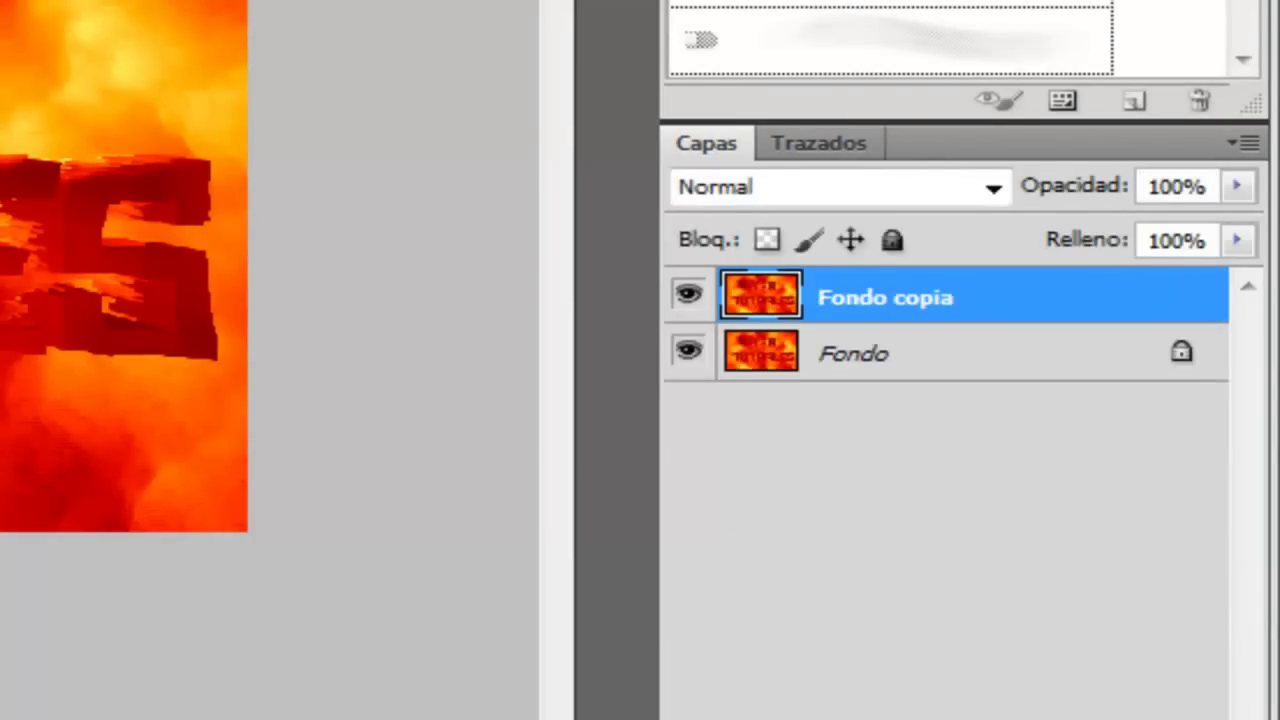
left_click(993, 187)
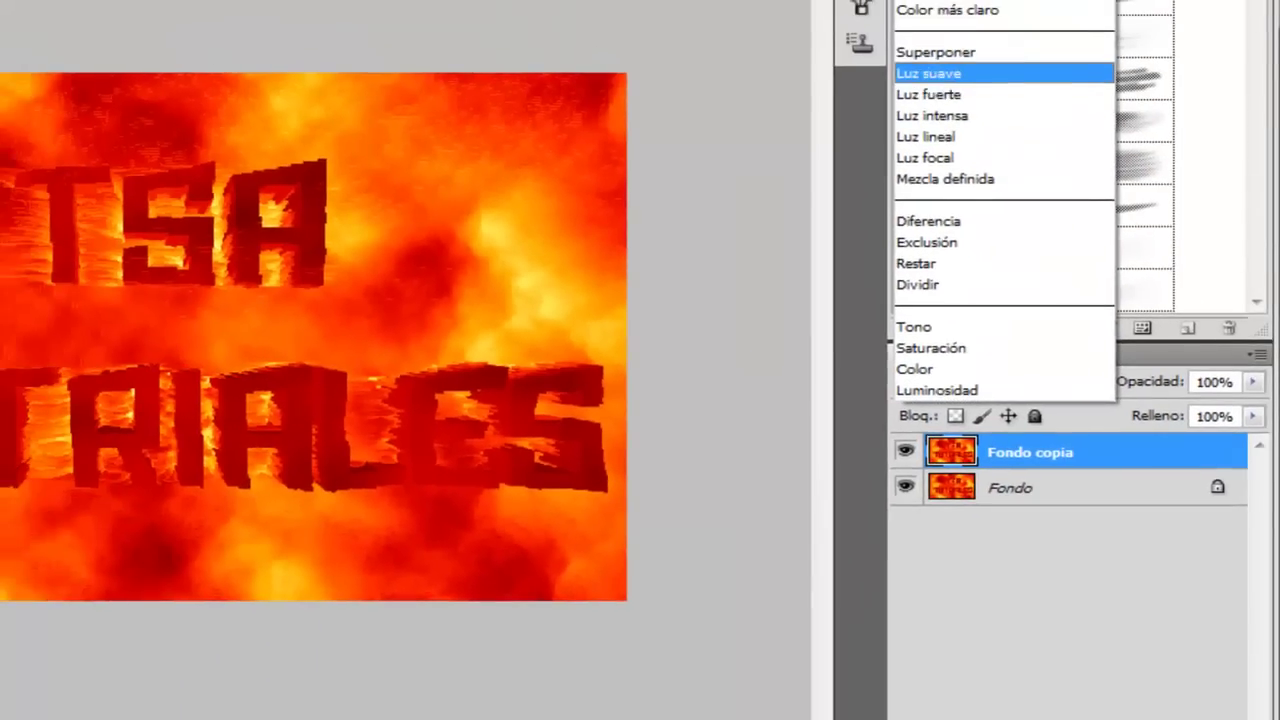
left_click(929, 73)
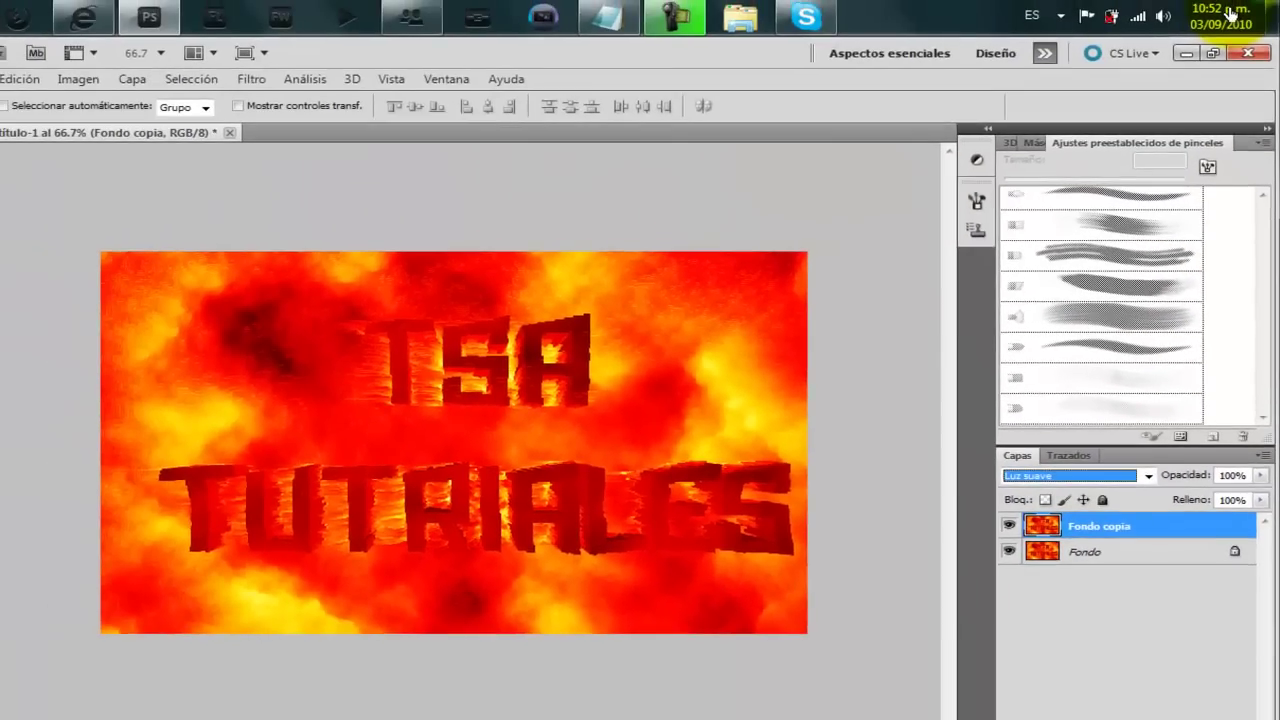
Step: Merge Fondo copia down into Fondo, apply Color automático, and minimize Photoshop
right_click(1150, 526)
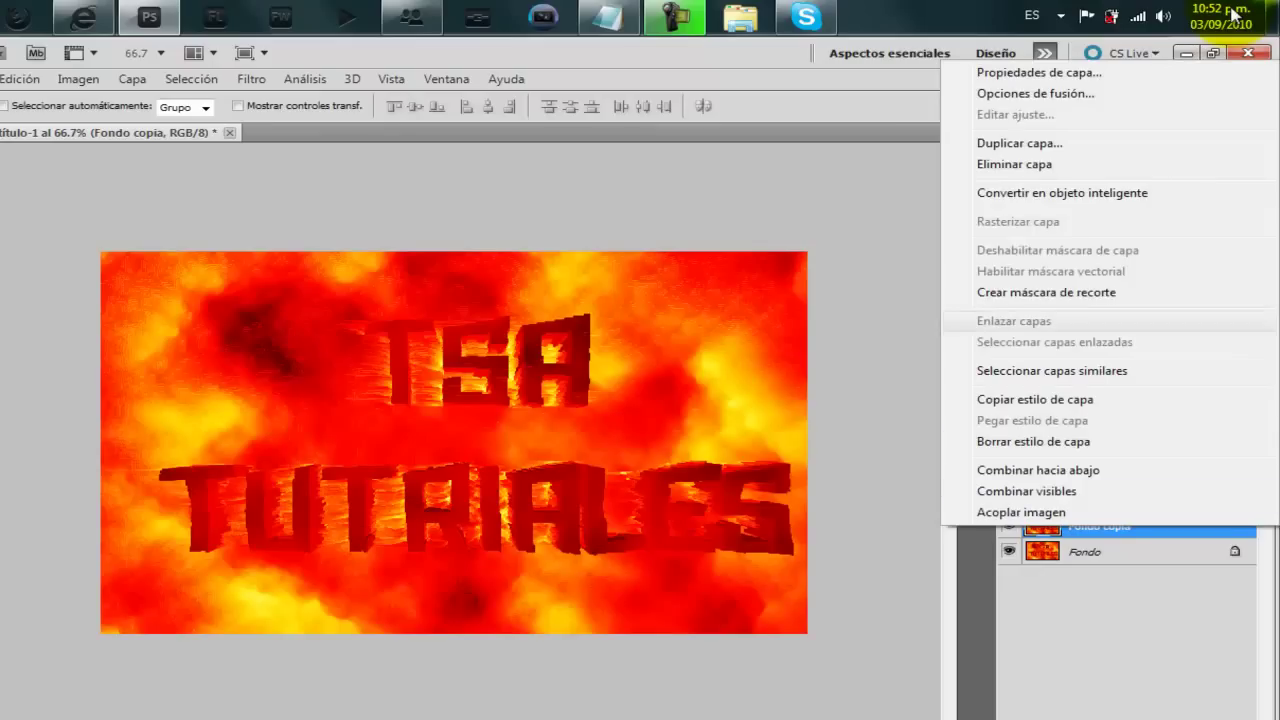
key("Return")
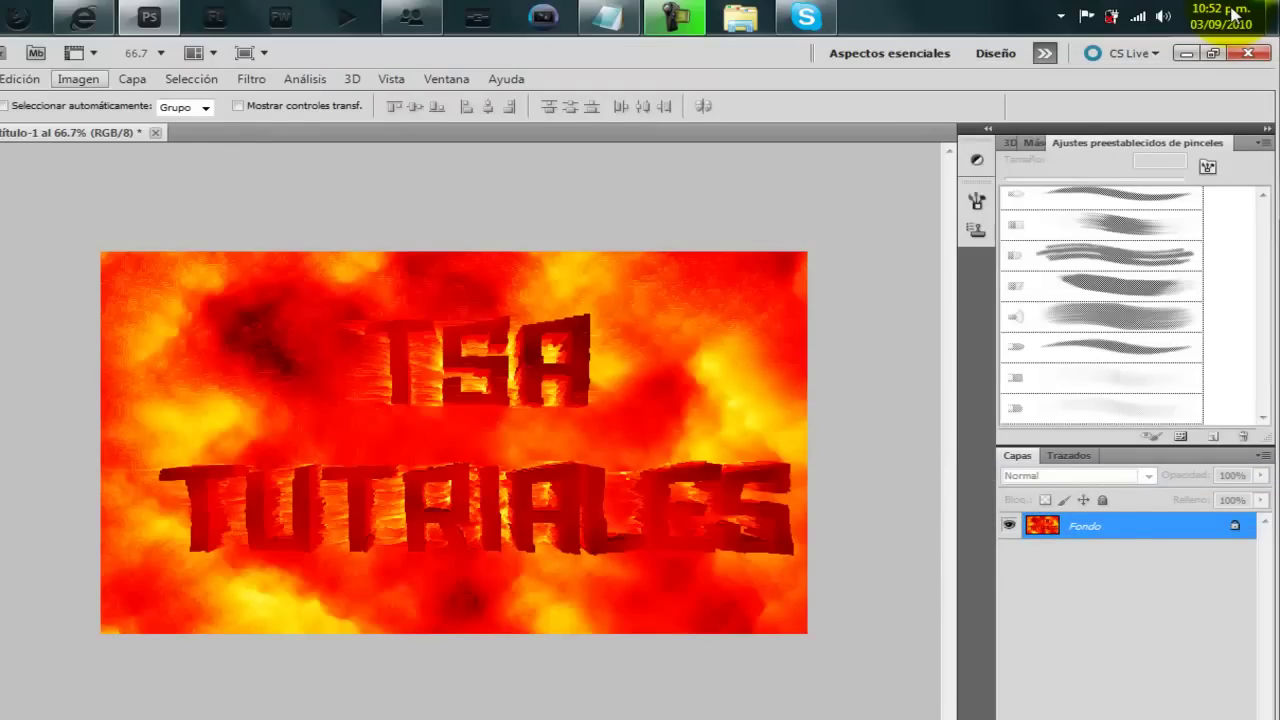
key("alt+i")
key("Down")
key("Down")
key("Down")
key("Return")
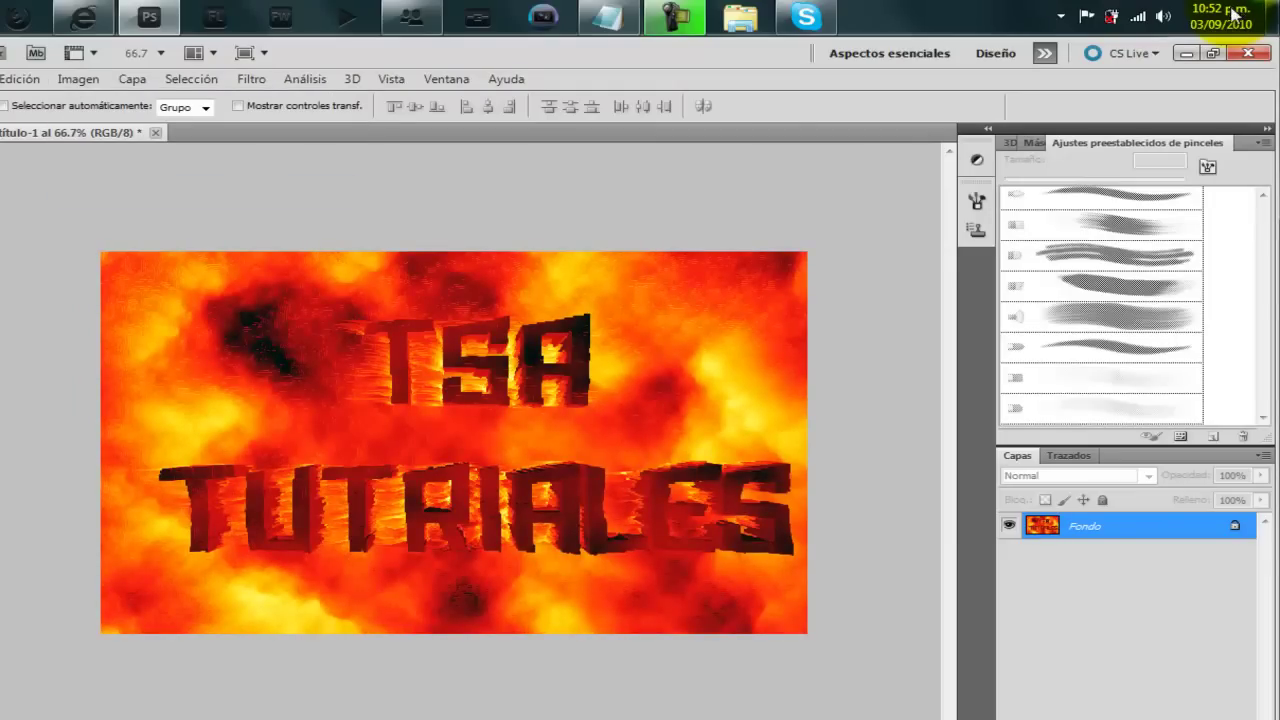
key("super+d")
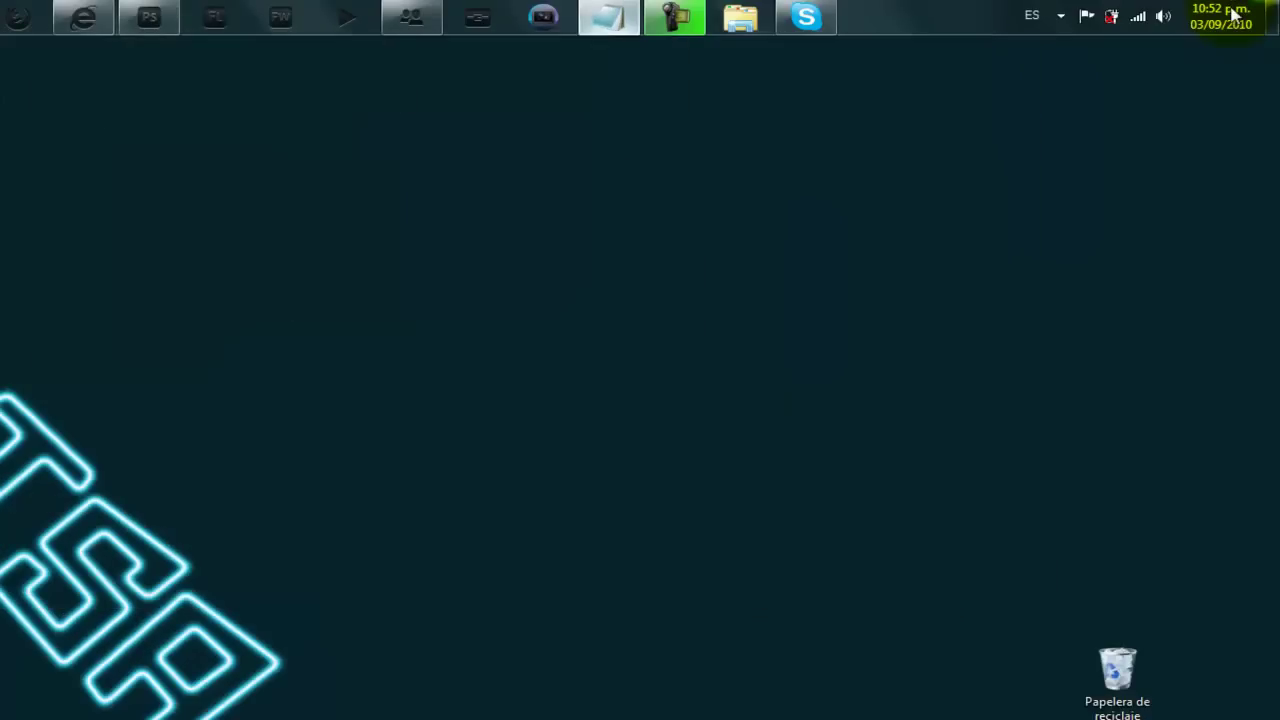
Step: Bring the Notepad notes back up with Alt+Tab
key("alt+Tab")
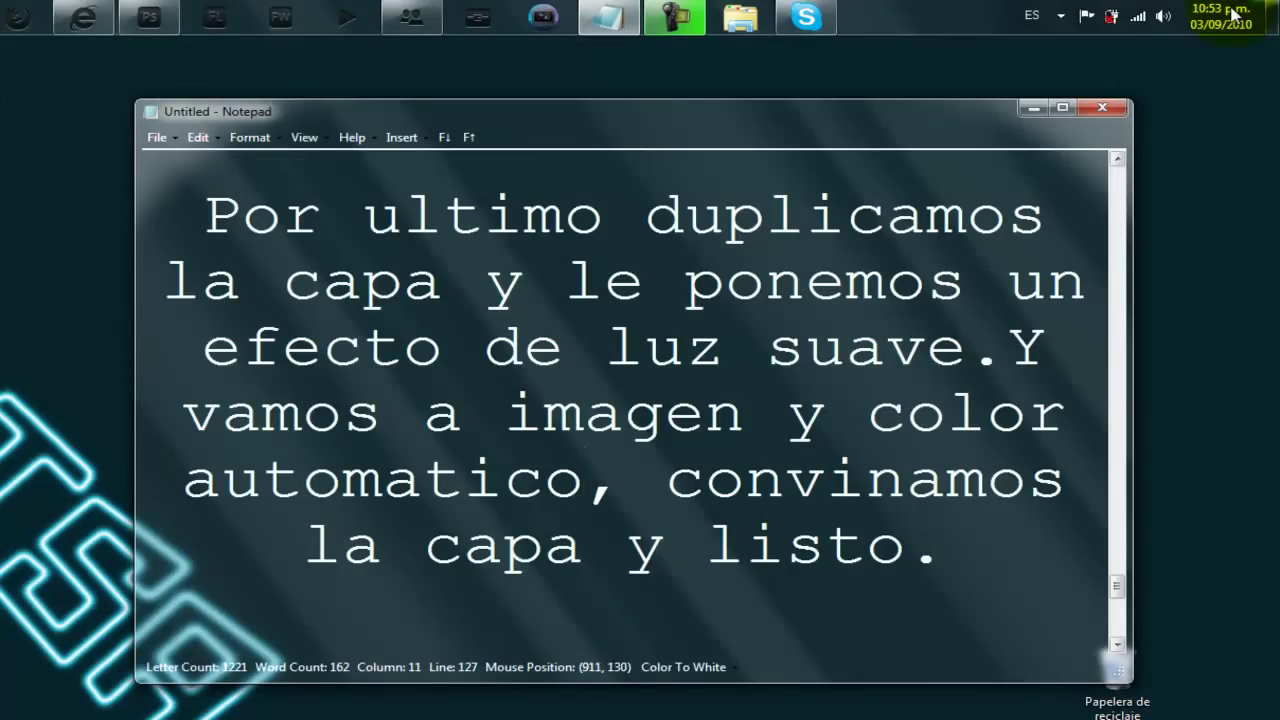